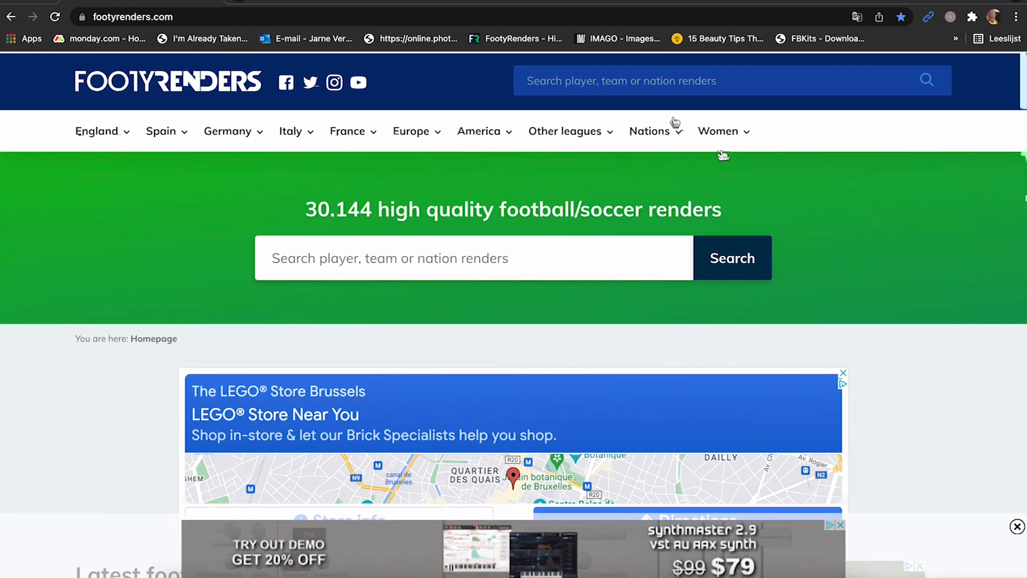
Search the FootyRenders site for Ronaldo renders.
left_click(634, 81)
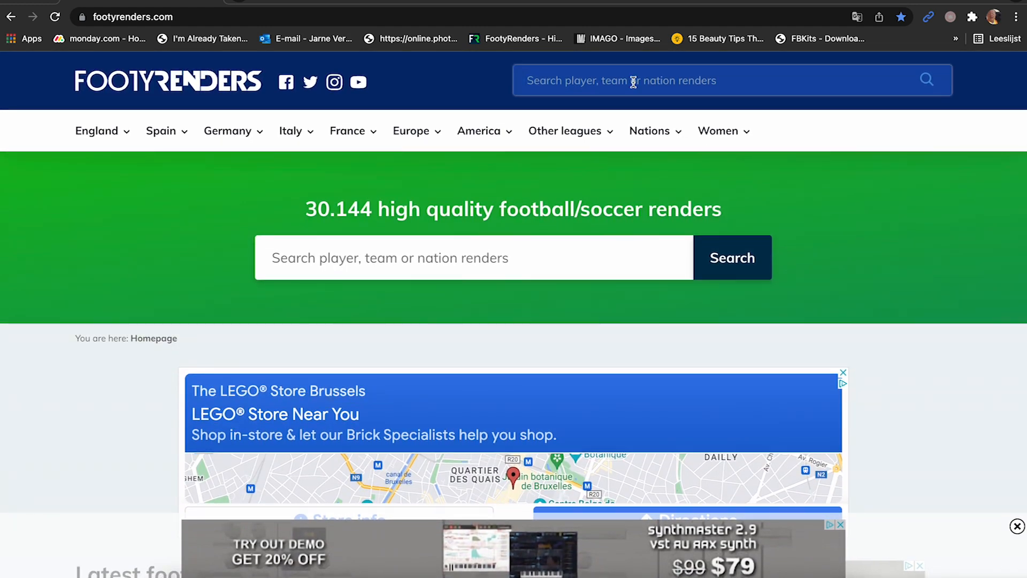
type("Ro")
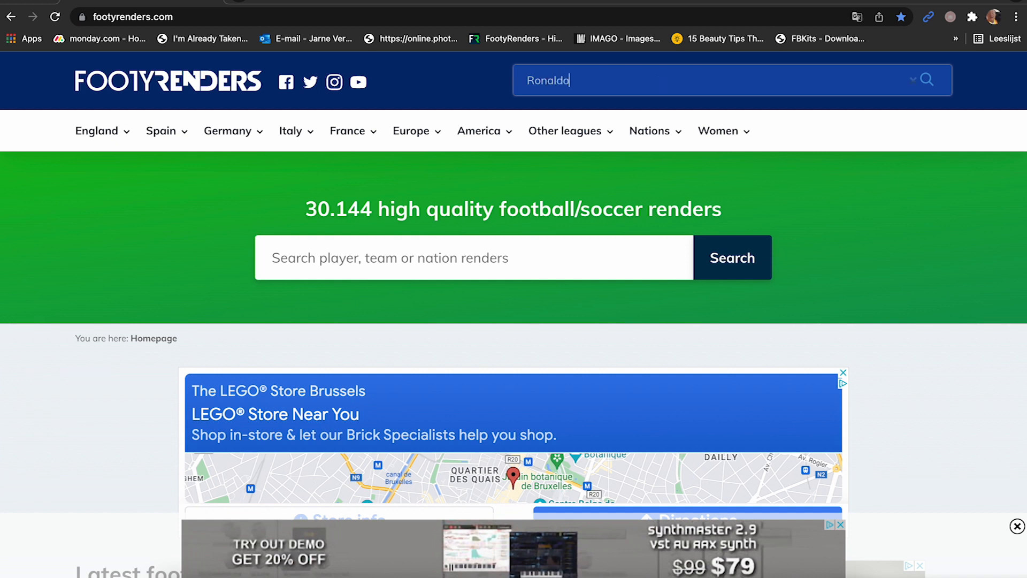
type("naldo")
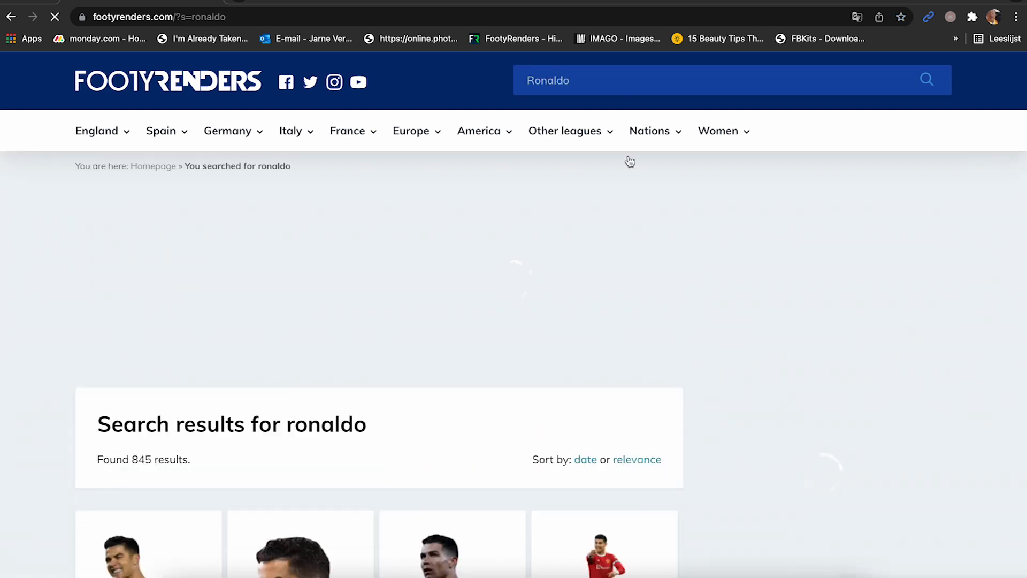
Open the render of Cristiano Ronaldo running in the red Manchester United kit from the search results, dismissing the advert.
scroll(642, 214, "down", 5)
scroll(992, 319, "down", 6)
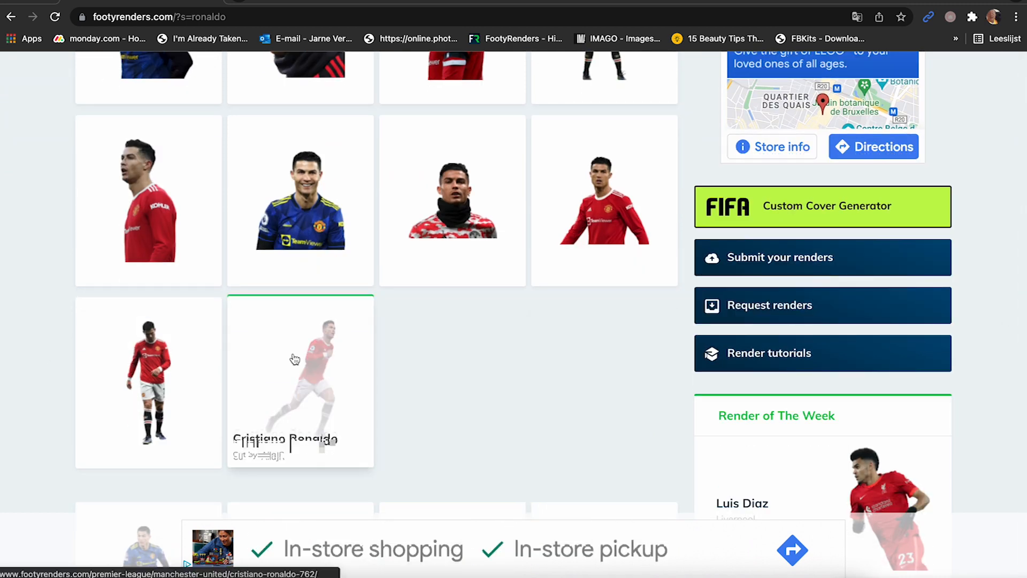
left_click(295, 359)
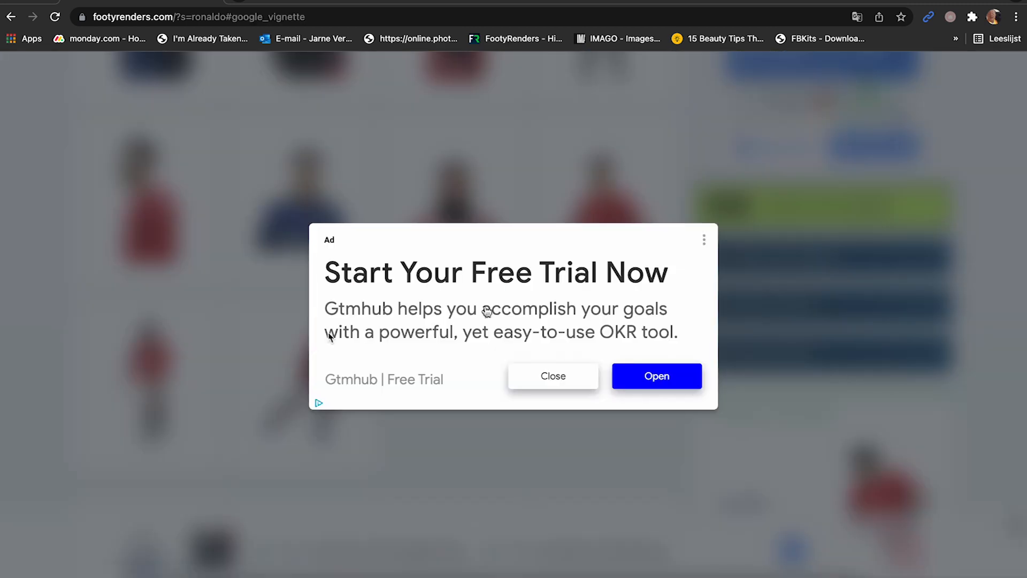
left_click(554, 377)
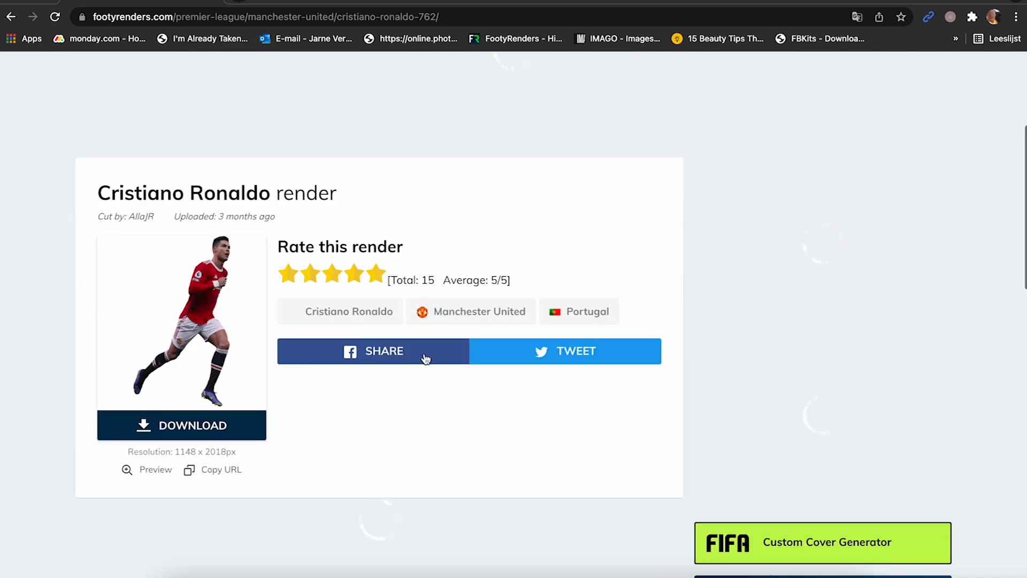
Preview the running Cristiano Ronaldo render at larger size, close the preview and download the image.
scroll(360, 455, "down", 1)
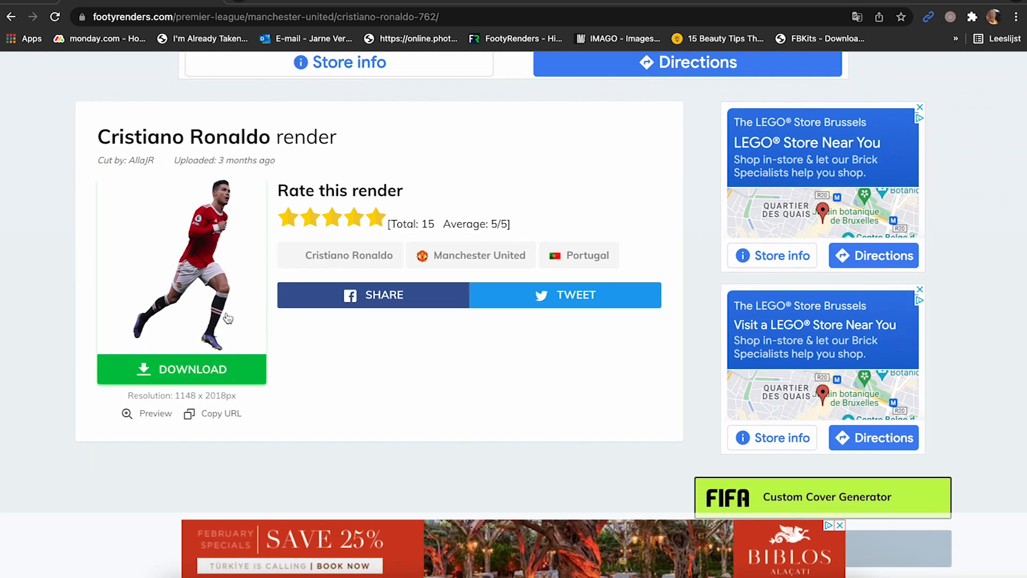
left_click(140, 414)
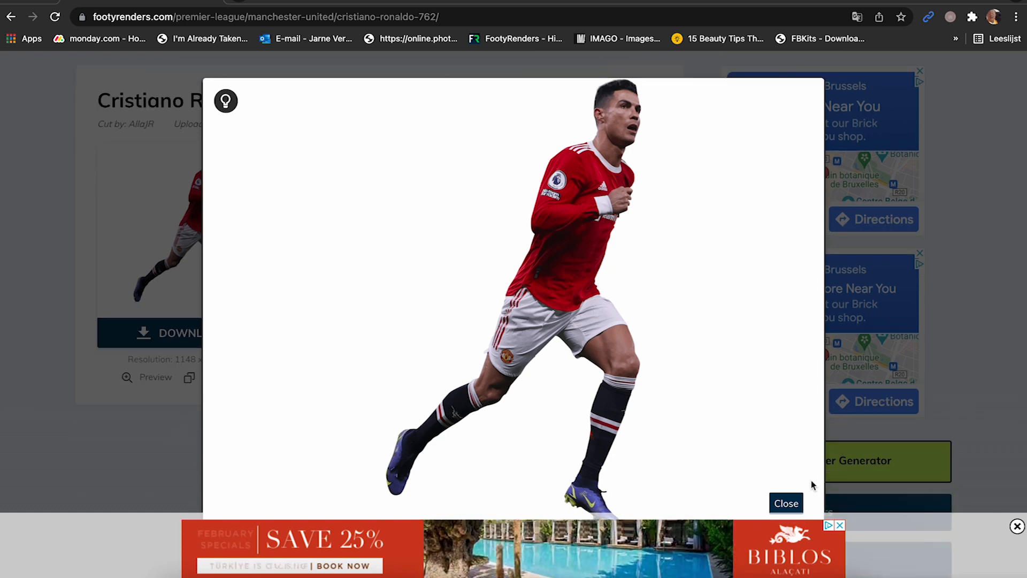
left_click(797, 503)
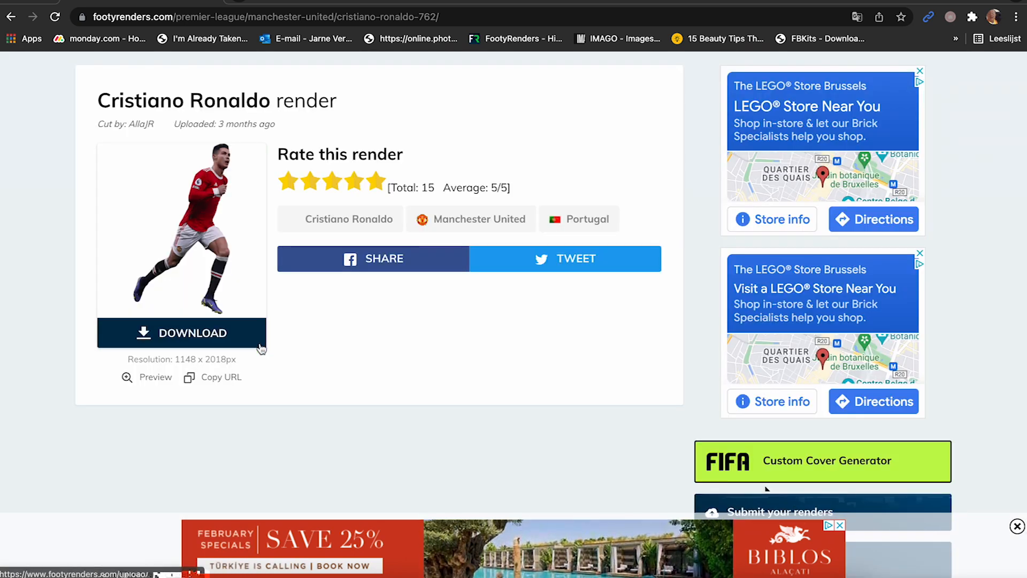
left_click(239, 344)
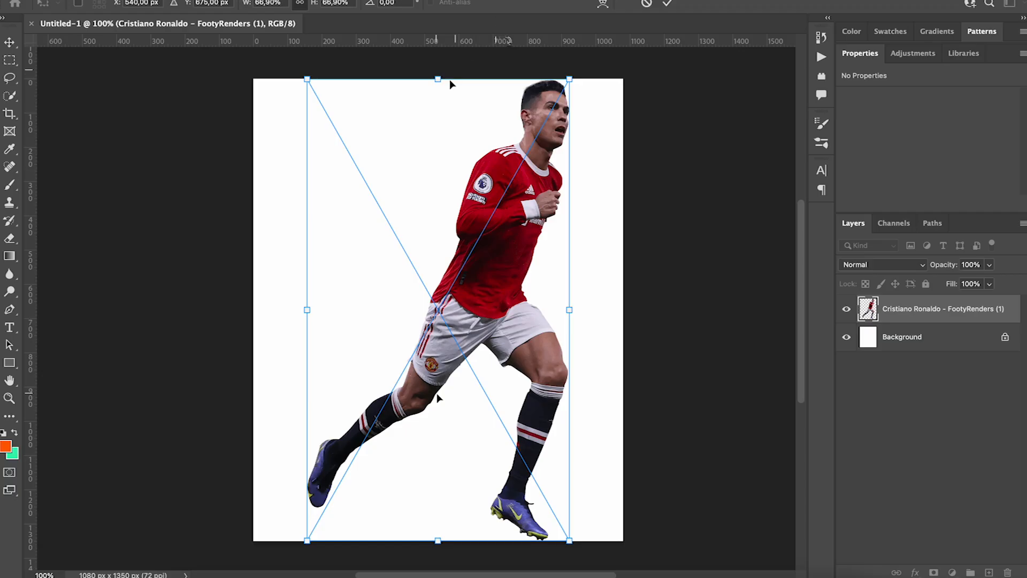
In Photoshop, scale the placed Cristiano Ronaldo render to about 48% around its centre and commit the transform.
left_click_drag(437, 79, 443, 147)
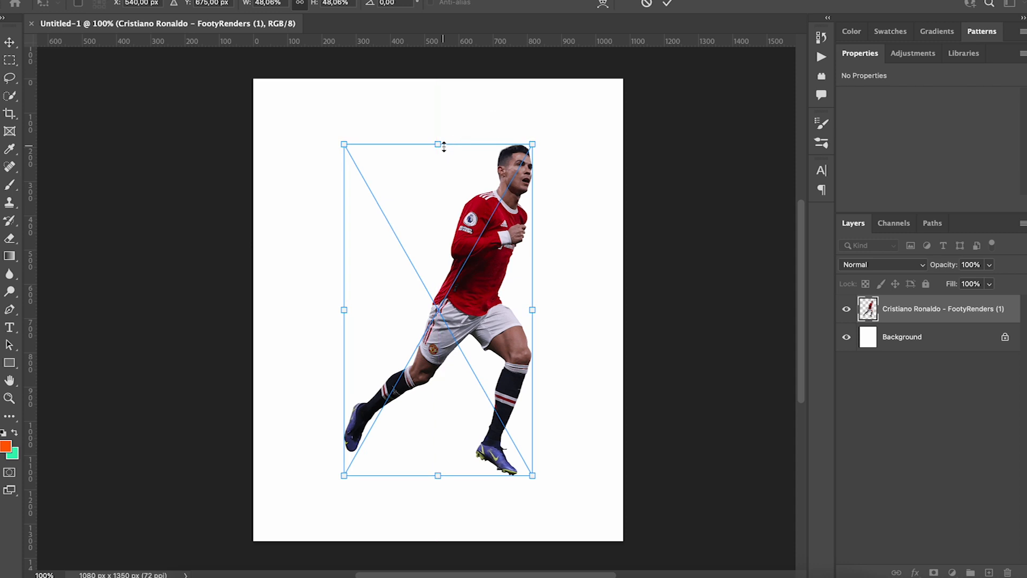
key("Return")
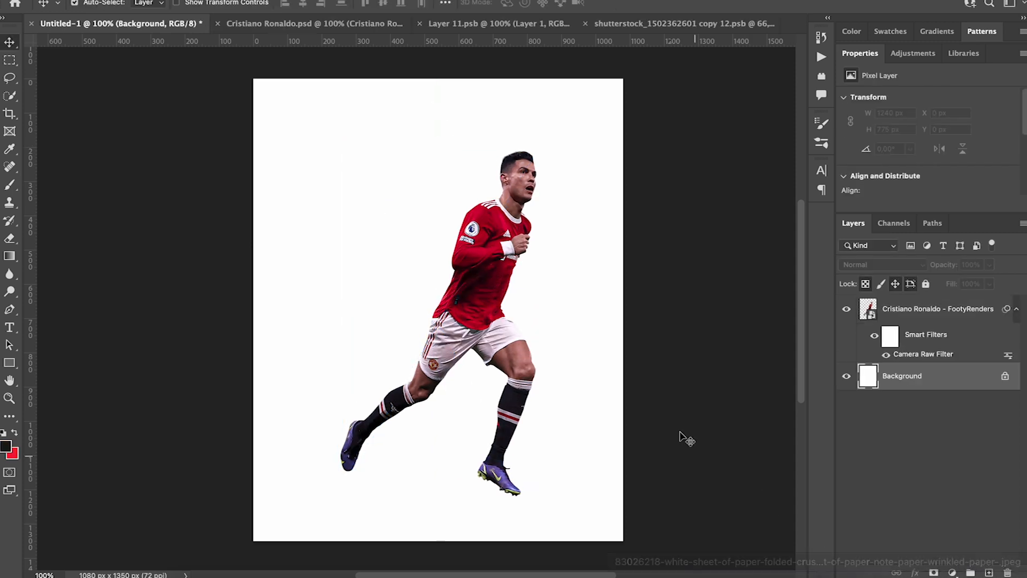
Add a Solid Color fill layer in black (000000) to the document.
left_click(686, 439)
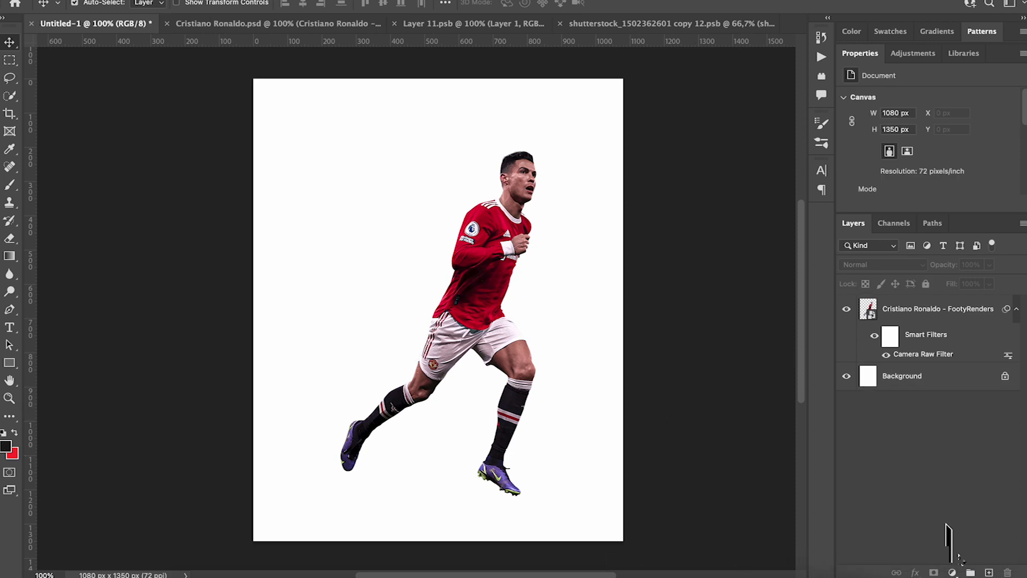
left_click(953, 571)
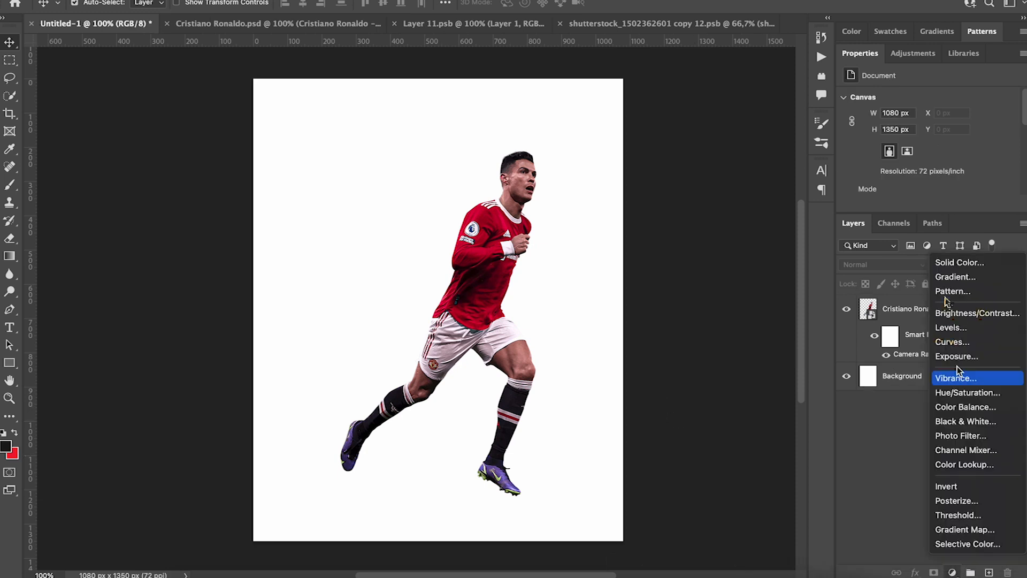
left_click(951, 264)
left_click_drag(570, 356, 516, 375)
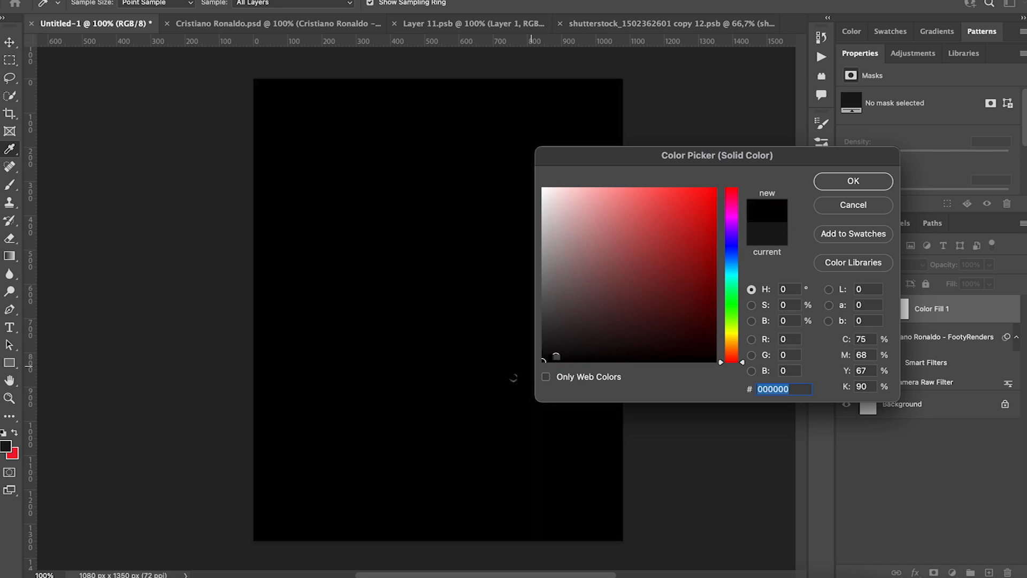
left_click(863, 181)
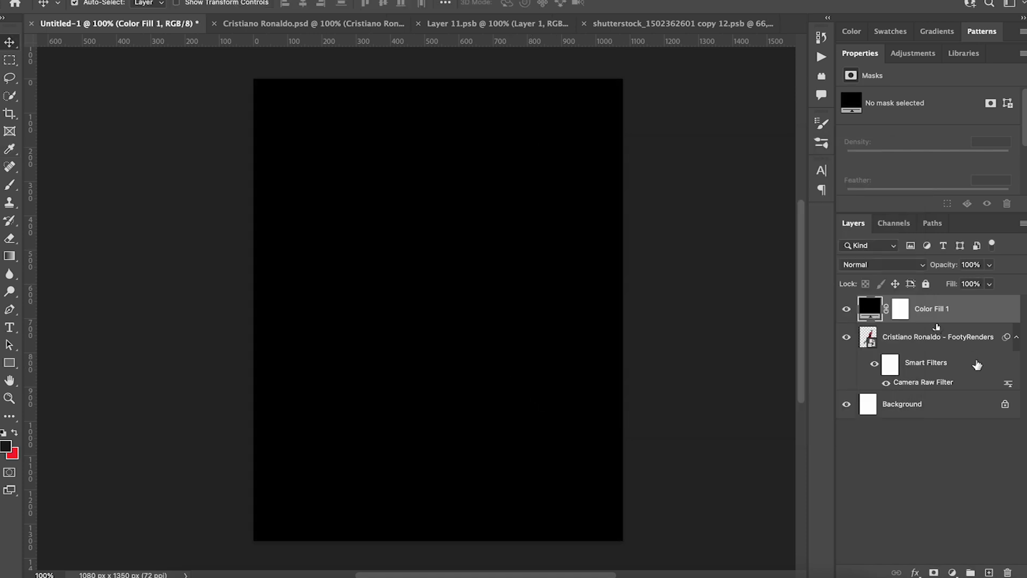
Try clipping the black fill to the player, release the clip and place the fill layer between the player and the Background.
left_click(928, 321, "alt")
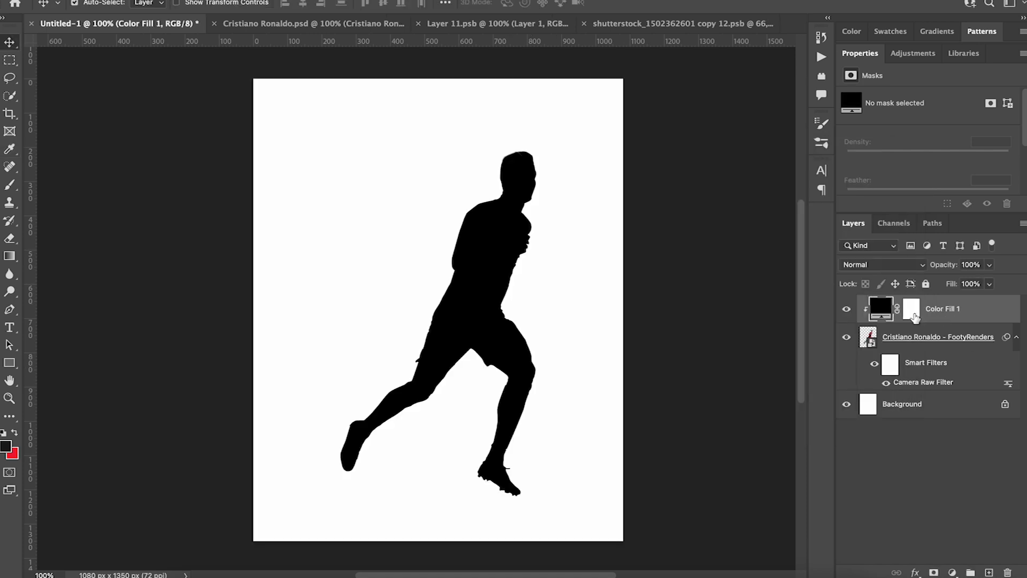
left_click(924, 320, "alt")
left_click_drag(923, 319, 899, 378)
Invert the layer mask of the black color fill so that it hides the whole fill.
left_click(900, 377)
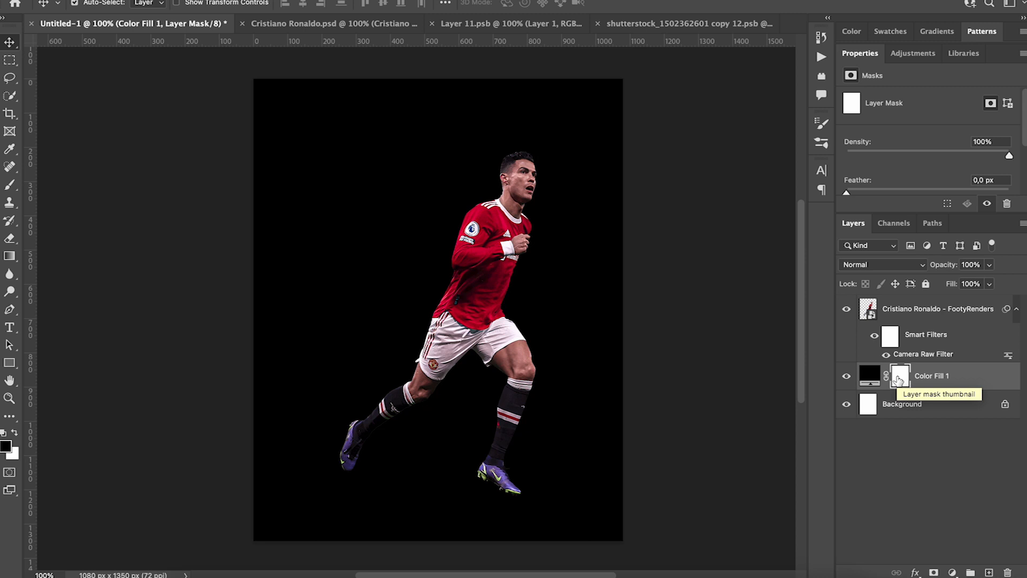
scroll(939, 153, "down", 3)
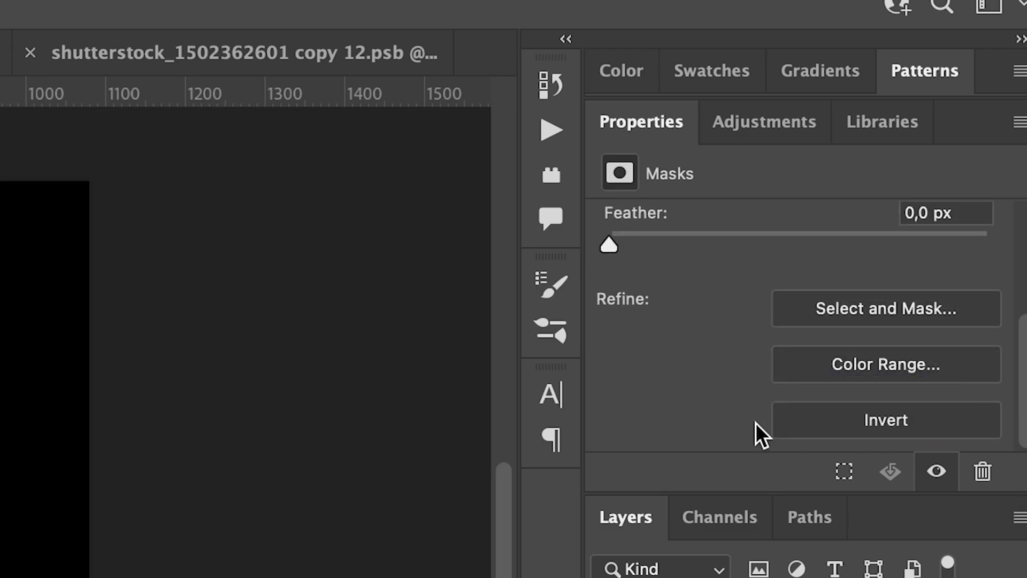
left_click(813, 431)
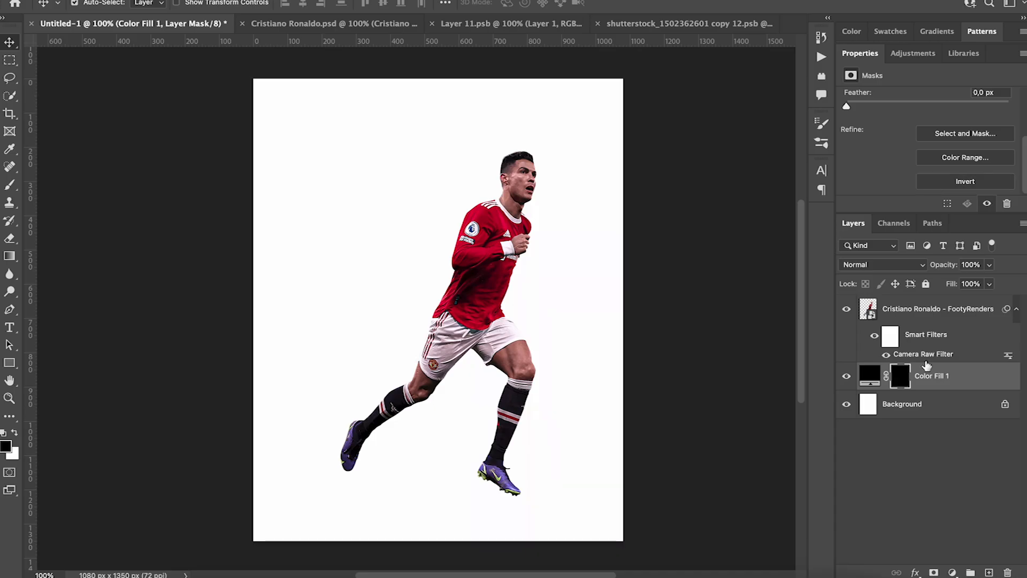
Set up the Brush tool at the front boot with a soft tip flattened into a thin horizontal ellipse, size 30 px.
scroll(704, 395, "down", 3)
scroll(703, 395, "up", 5)
scroll(705, 400, "up", 5)
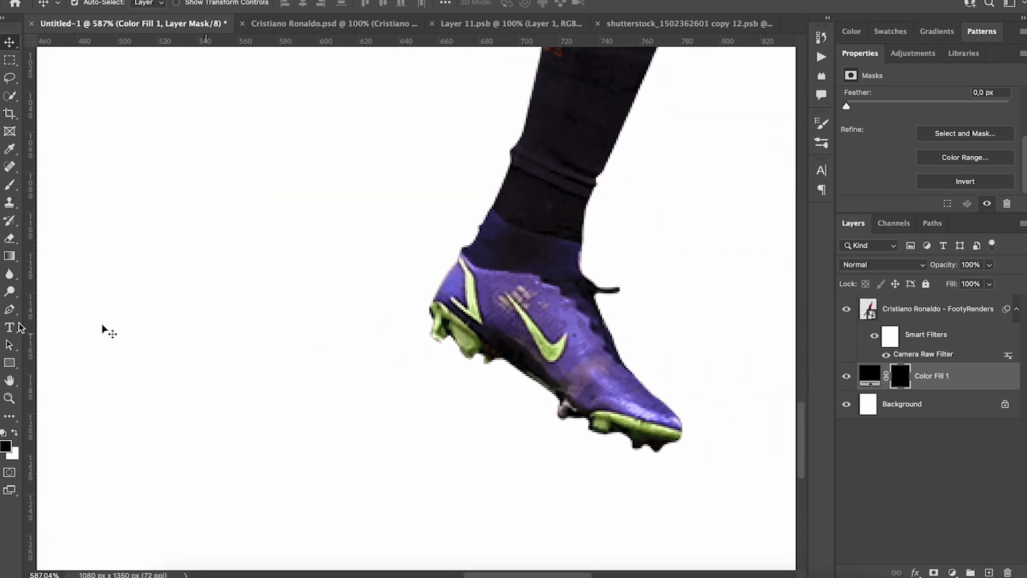
key("b")
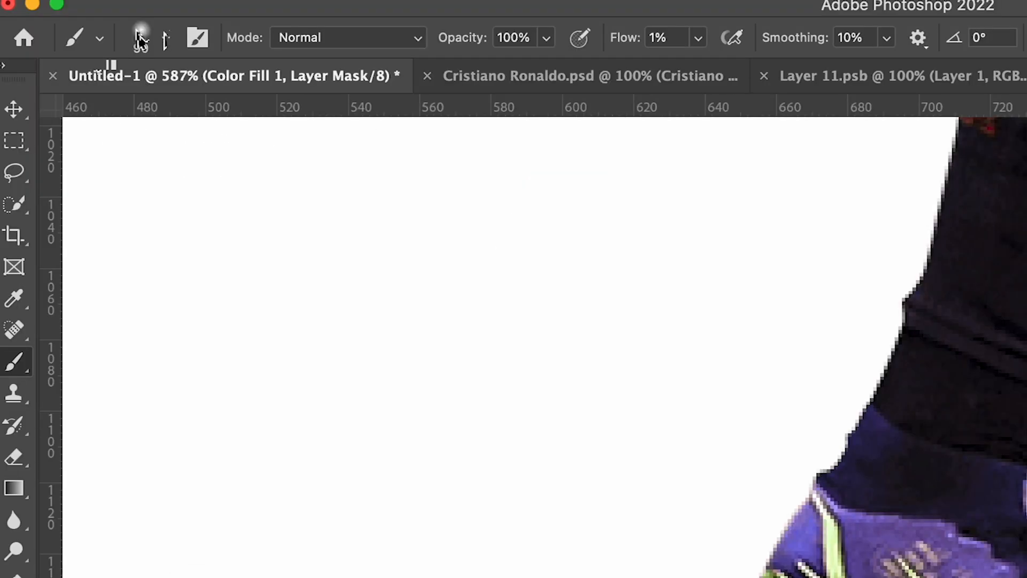
left_click(79, 3)
left_click_drag(63, 149, 63, 126)
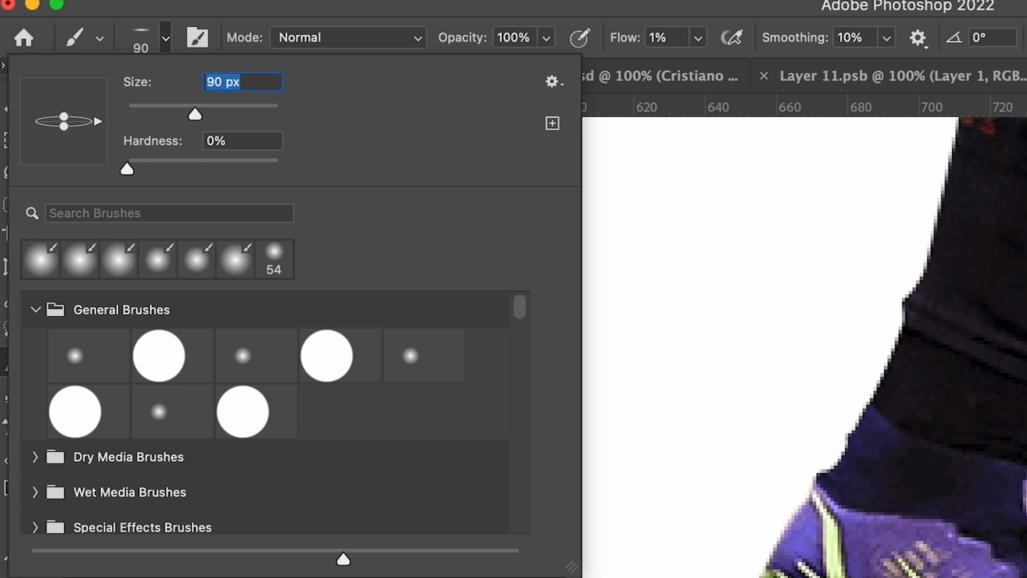
left_click_drag(214, 84, 192, 87)
type("3")
key("Return")
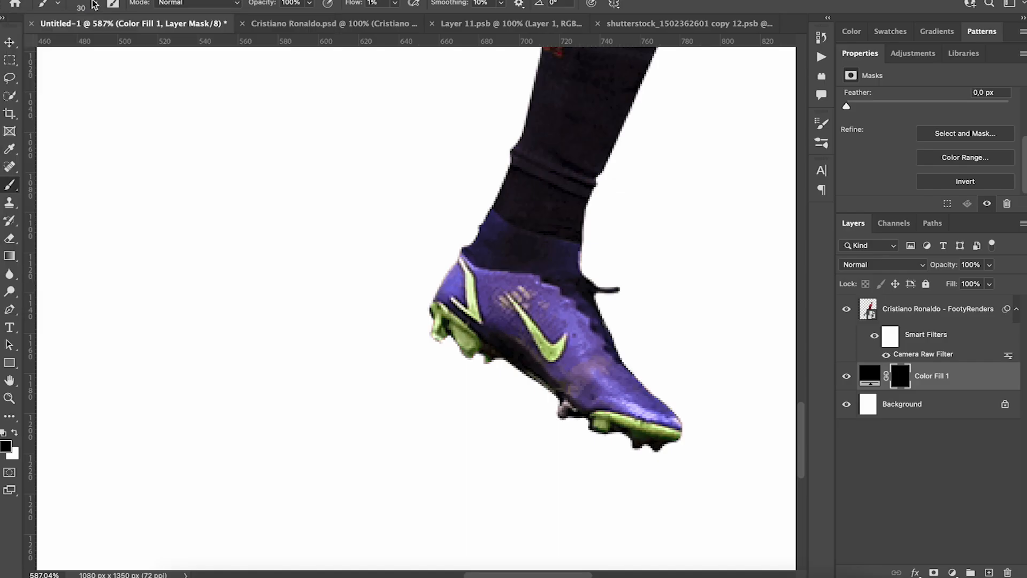
With brush flow at 100% and white as foreground, dab a small contact shadow on the fill mask beneath the front boot's studs.
left_click_drag(349, 10, 544, 32)
key("x")
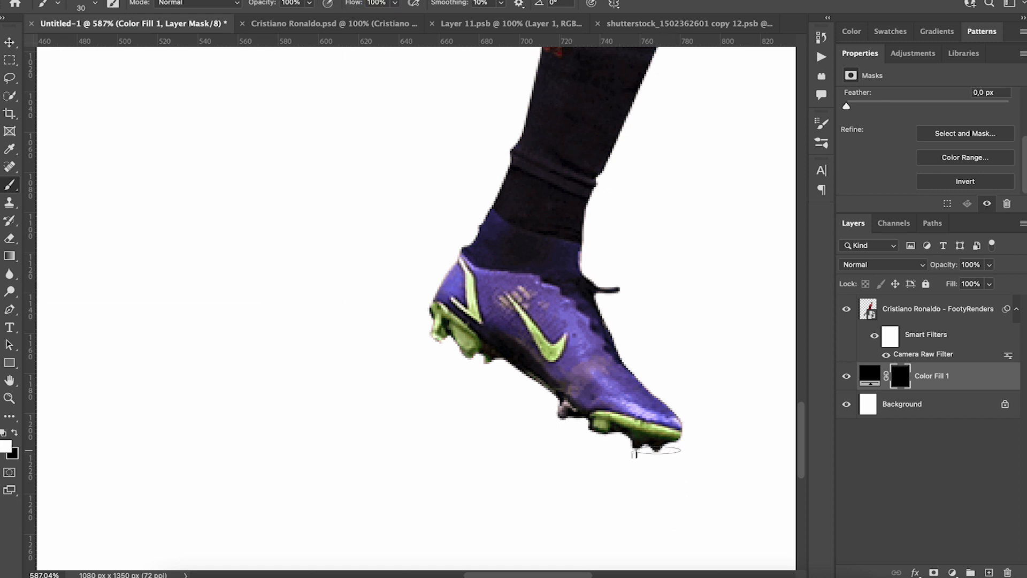
left_click_drag(653, 452, 658, 451)
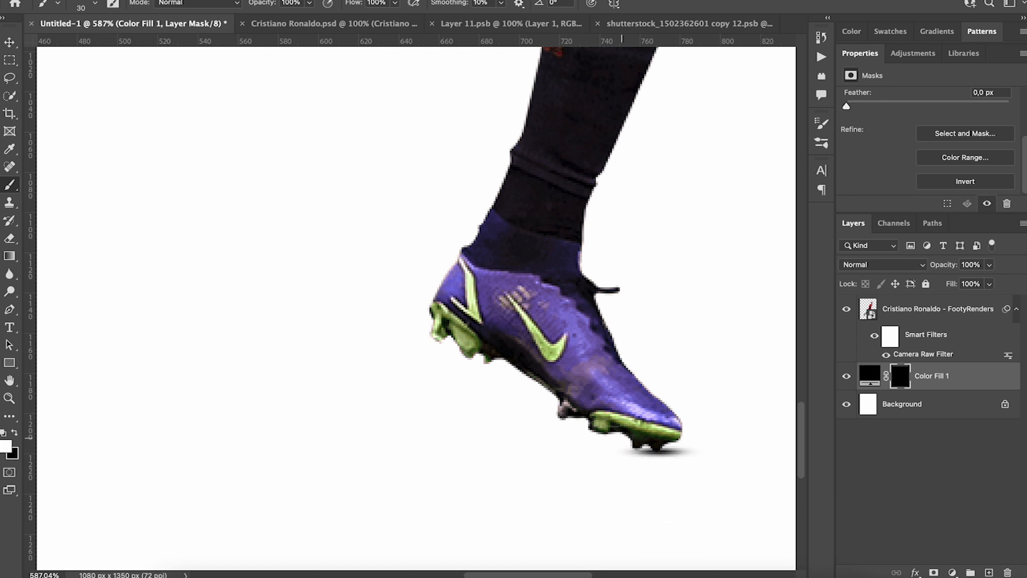
key("ctrl+z")
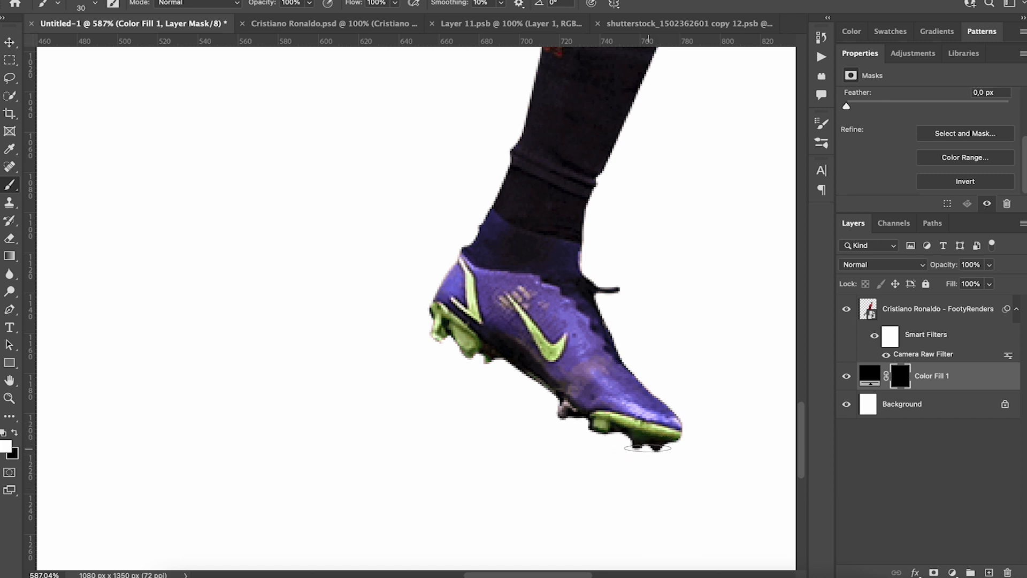
left_click(647, 450)
key("ctrl+z")
left_click(641, 453)
Keep the 30 px brush and dab a matching small contact shadow on the mask beneath the rear boot's toe.
left_click(95, 4)
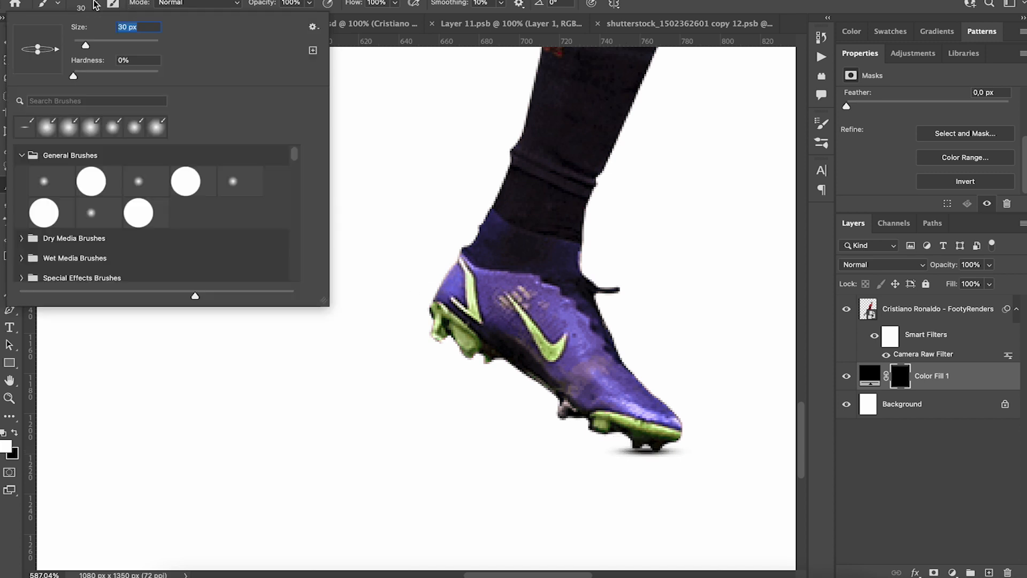
key("Return")
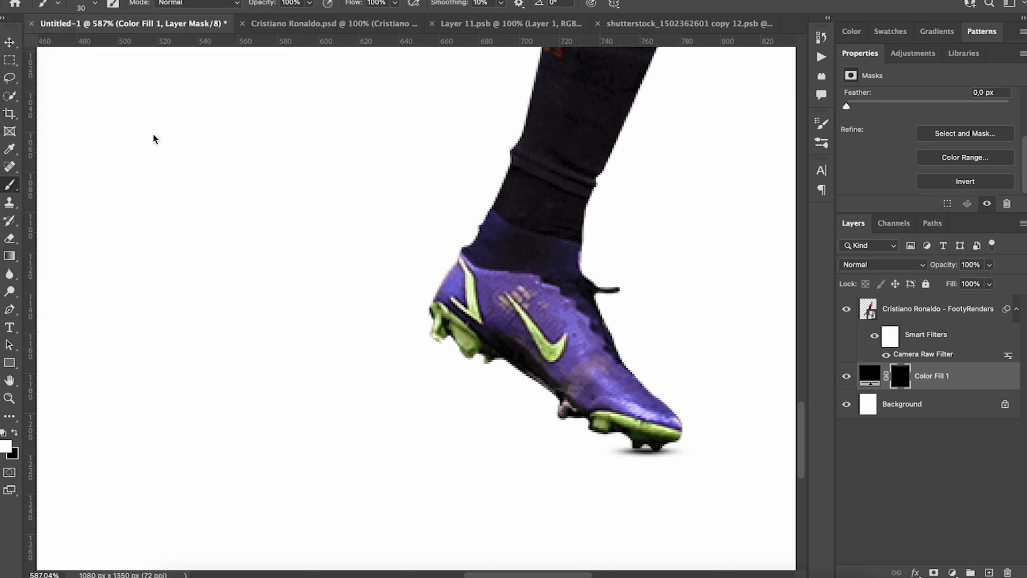
scroll(238, 284, "left", 10)
left_click(209, 305)
Set the brush to 80 px with 60% flow and paint a wider, softer shadow beneath the rear boot and the front boot.
left_click(93, 6)
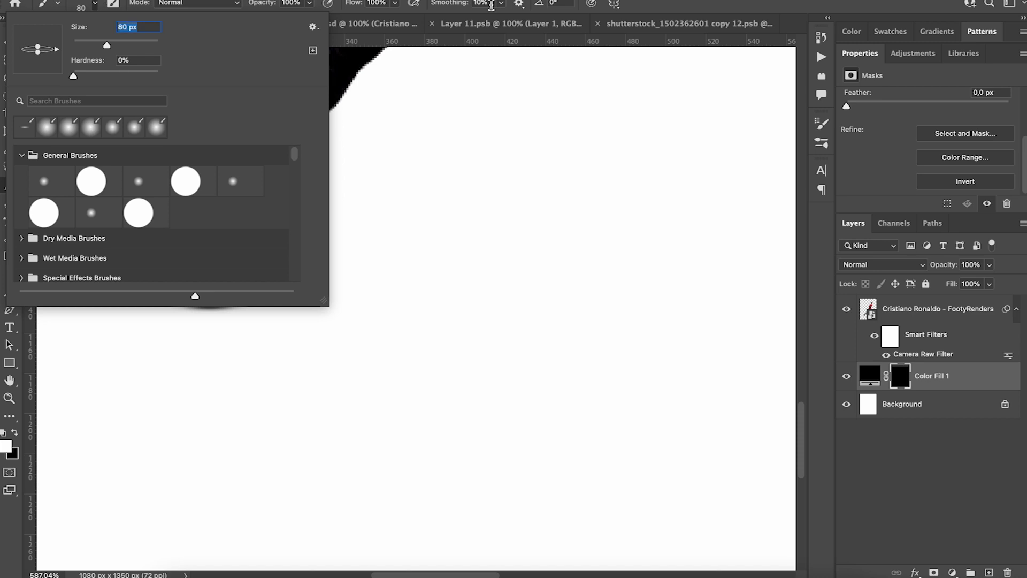
left_click(364, 7)
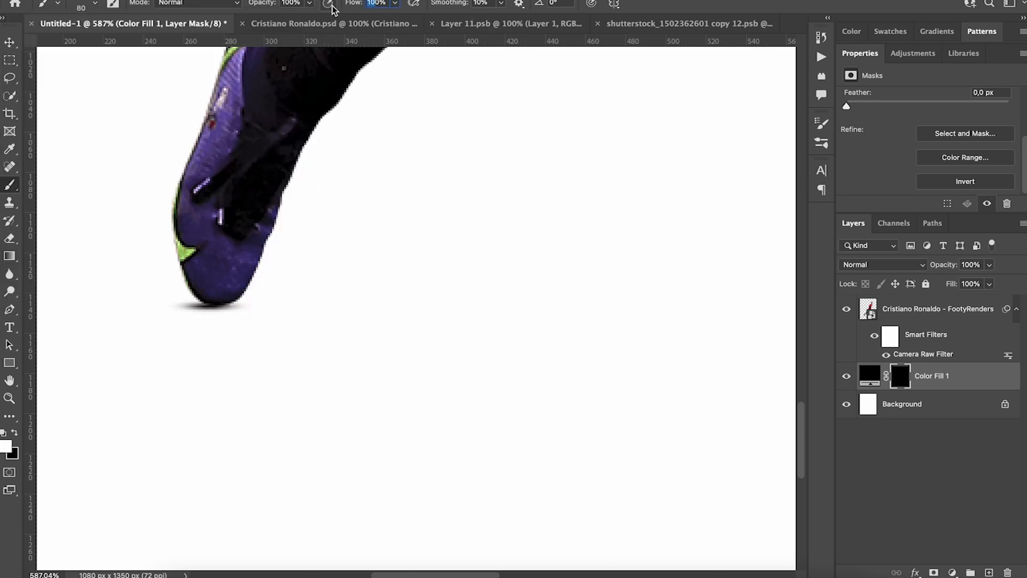
type("60")
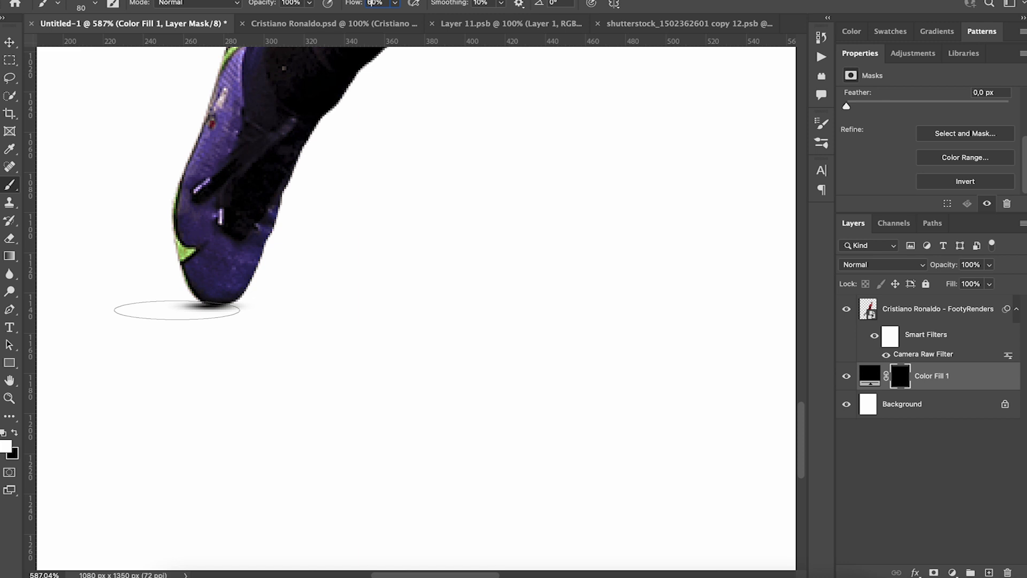
left_click_drag(177, 310, 214, 311)
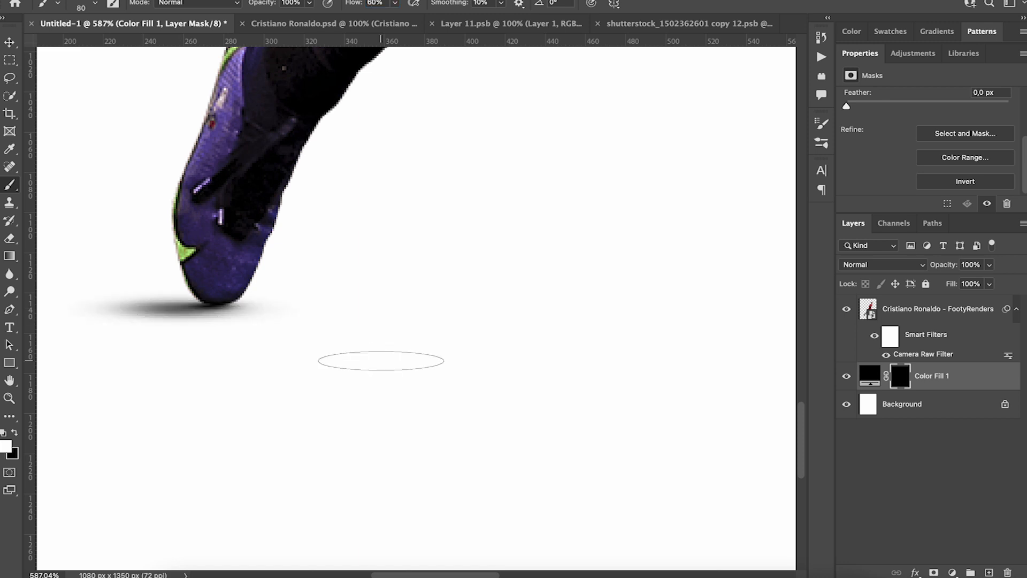
scroll(381, 360, "right", 10)
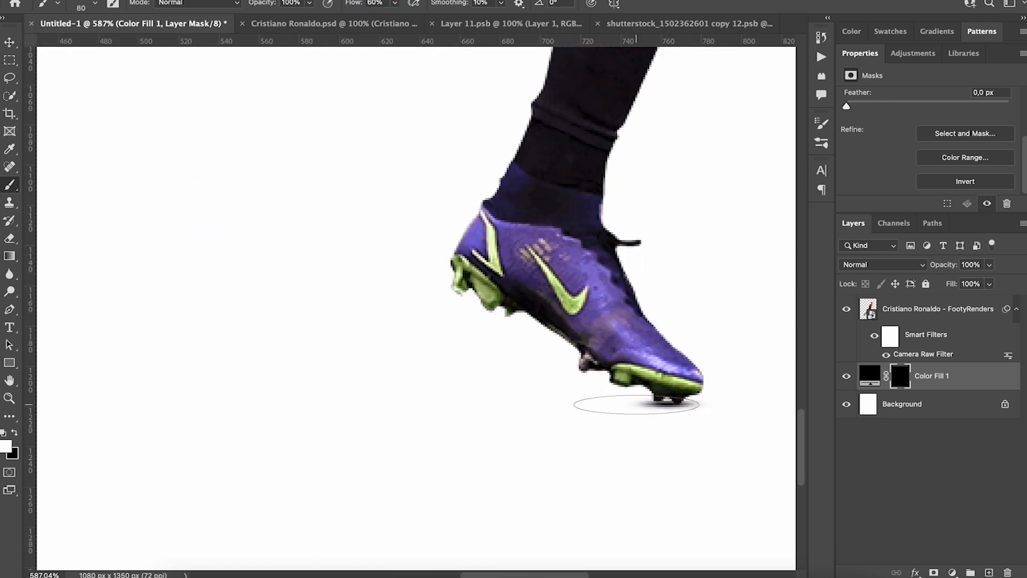
left_click_drag(636, 404, 664, 405)
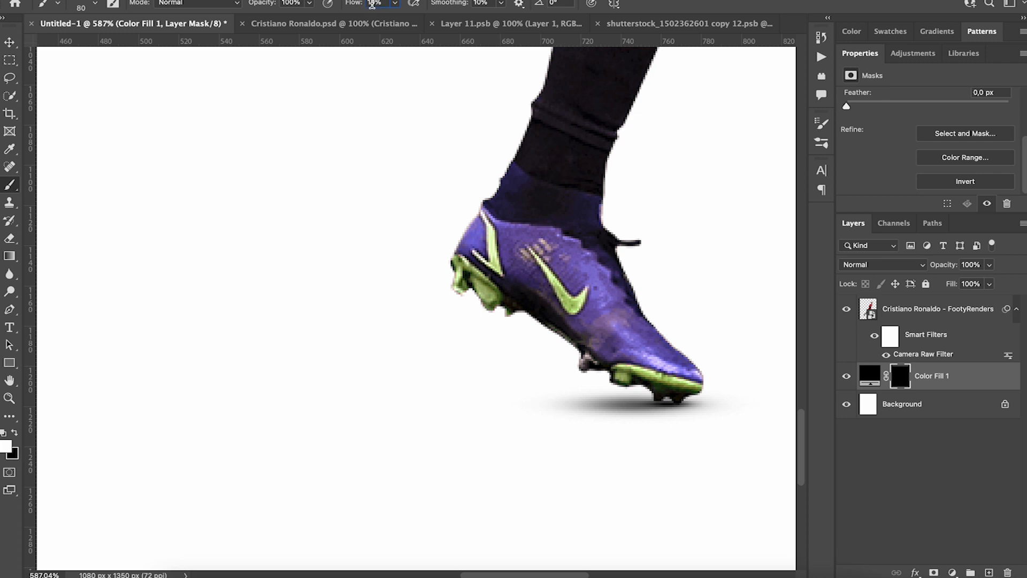
Set the brush to 200 px with 30% flow and paint broader, fainter ground shadows on the fill mask behind both boots.
left_click(96, 5)
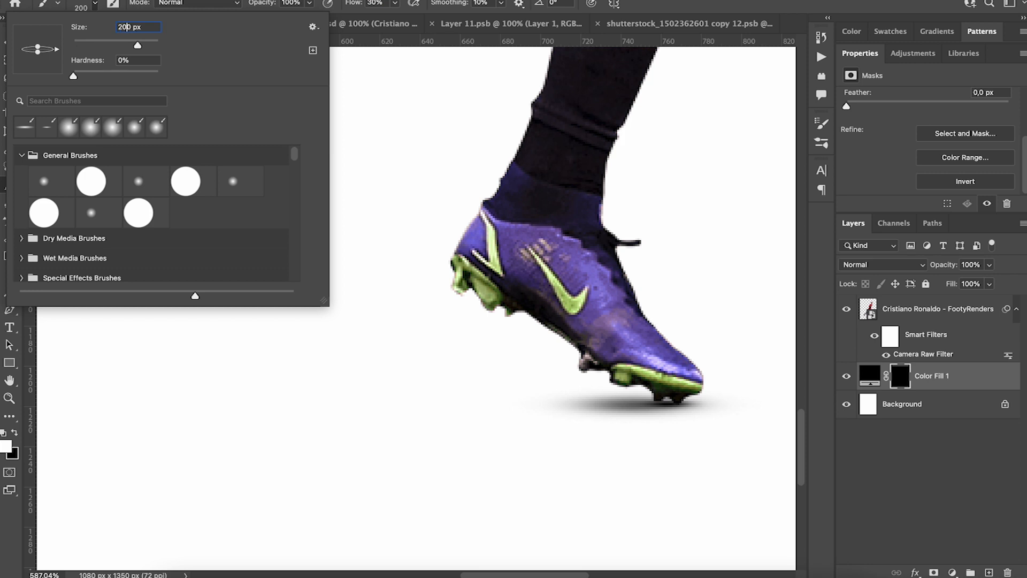
key("Return")
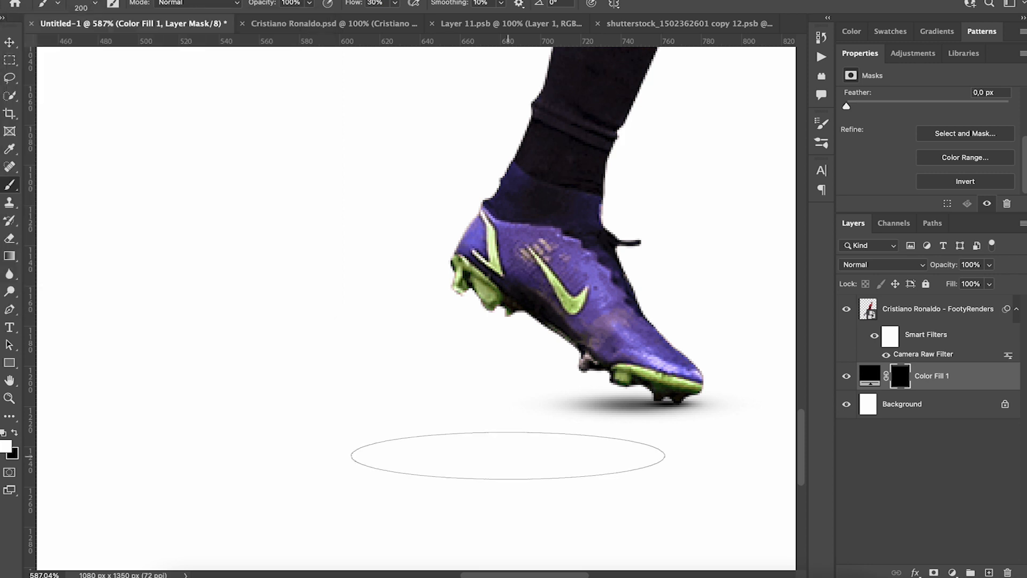
scroll(338, 419, "left", 12)
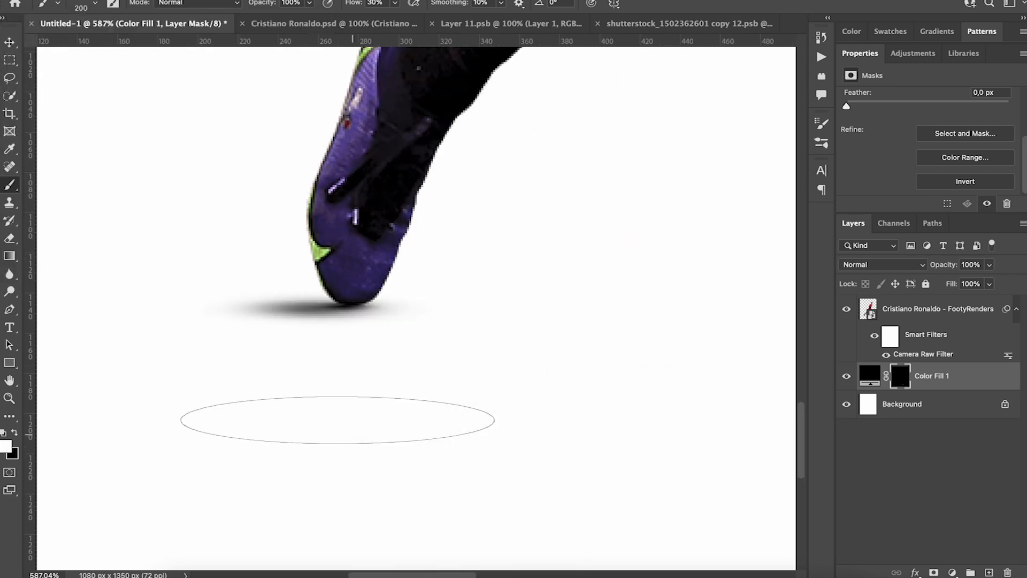
left_click(220, 308)
scroll(298, 368, "down", 7)
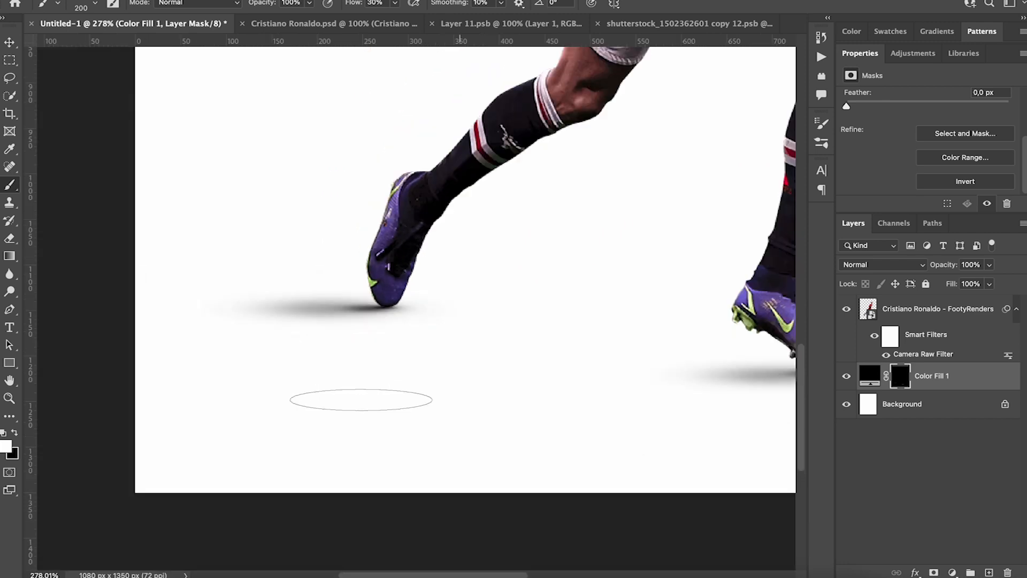
scroll(584, 413, "down", 2)
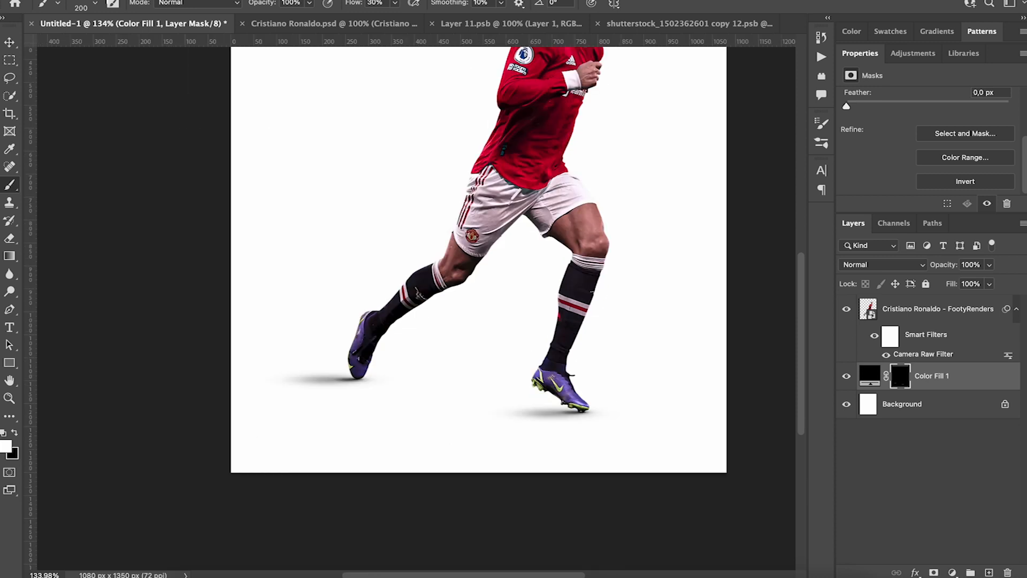
Set the brush to 500 px with 10% flow and dab the widest, faintest shadows on the fill mask behind the rear and front boots.
left_click(95, 3)
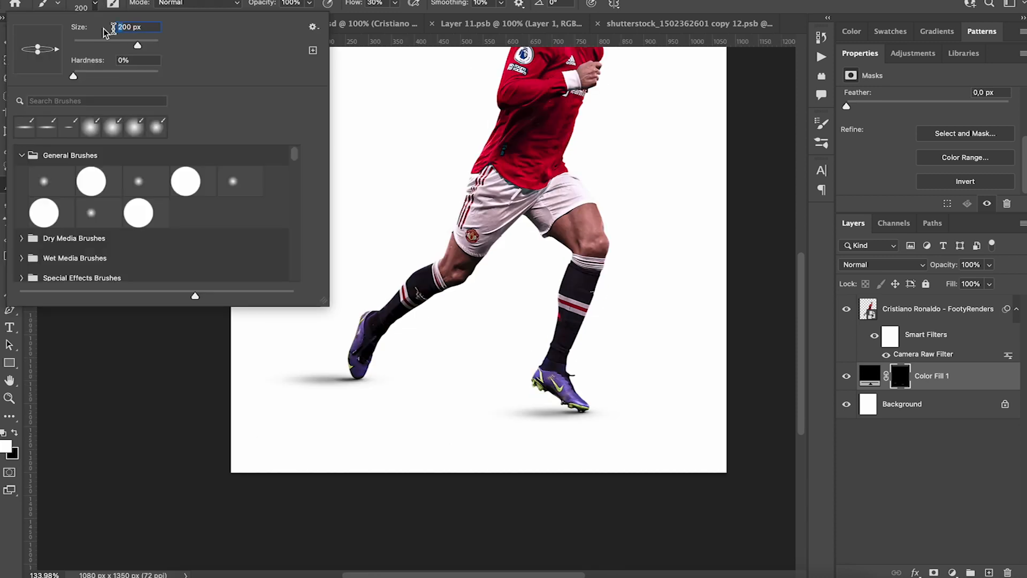
type("500")
key("Return")
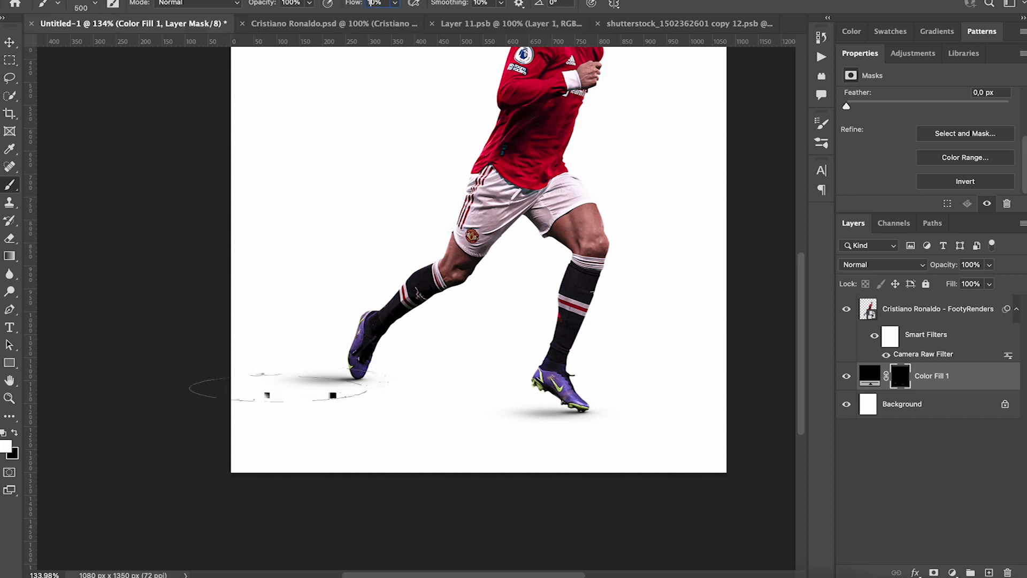
left_click(284, 380)
left_click(285, 379)
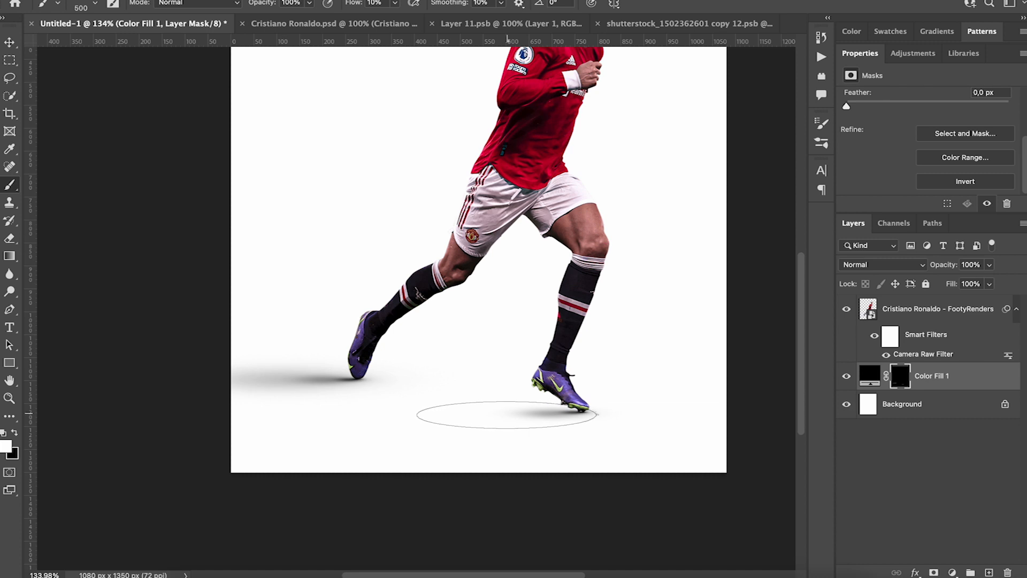
left_click(507, 415)
left_click(501, 417)
left_click(496, 418)
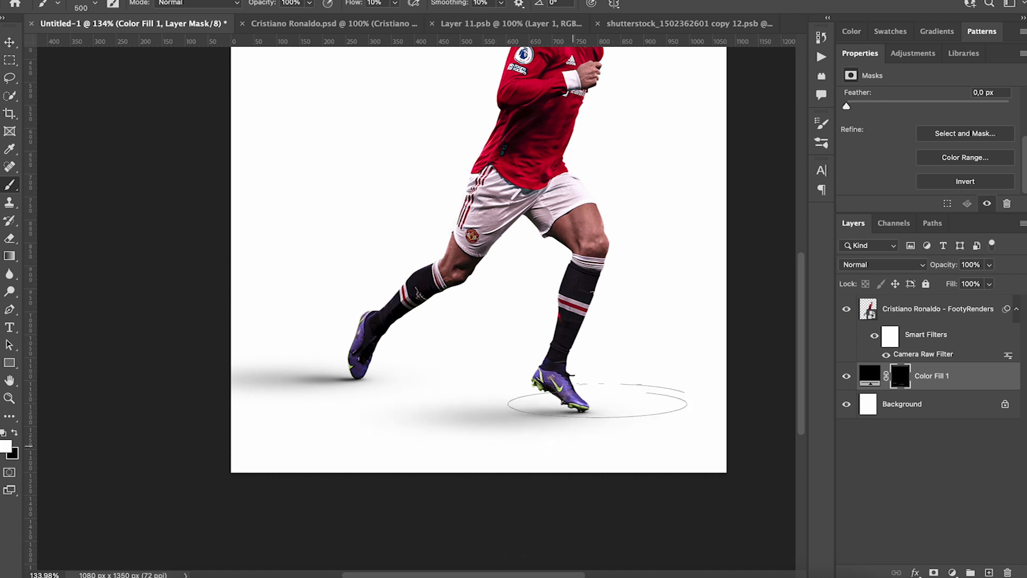
scroll(597, 400, "down", 3)
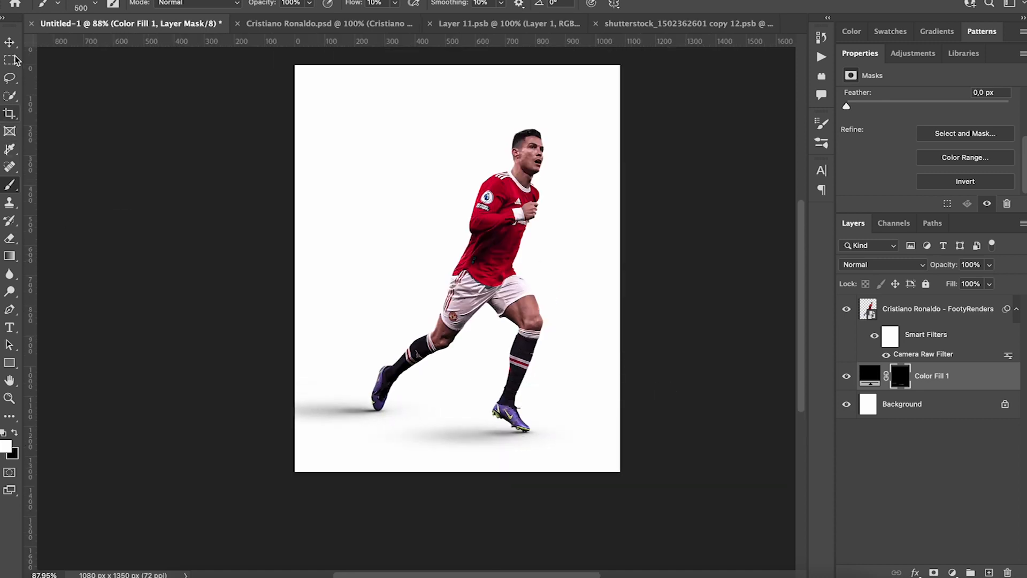
Add an Exposure adjustment layer above the player layer and lower its exposure to -10.25.
left_click(10, 42)
scroll(578, 317, "up", 5)
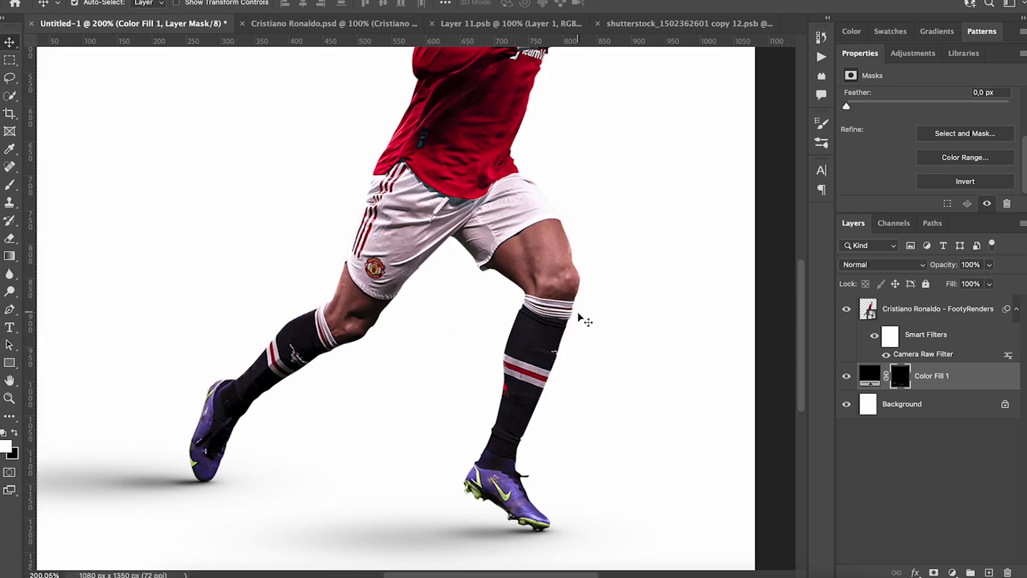
scroll(580, 319, "down", 3)
scroll(580, 314, "up", 3)
left_click(900, 319)
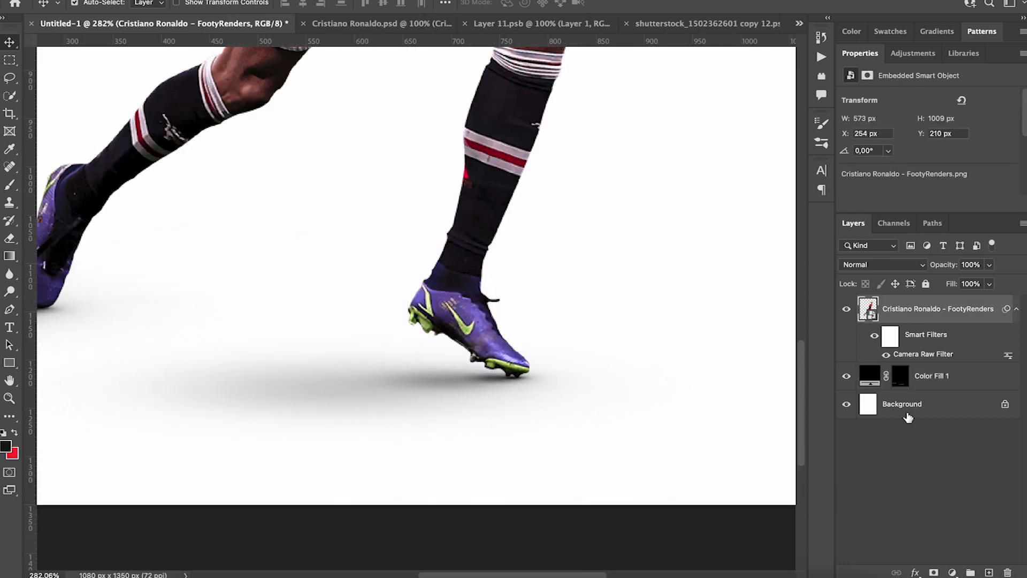
left_click(952, 573)
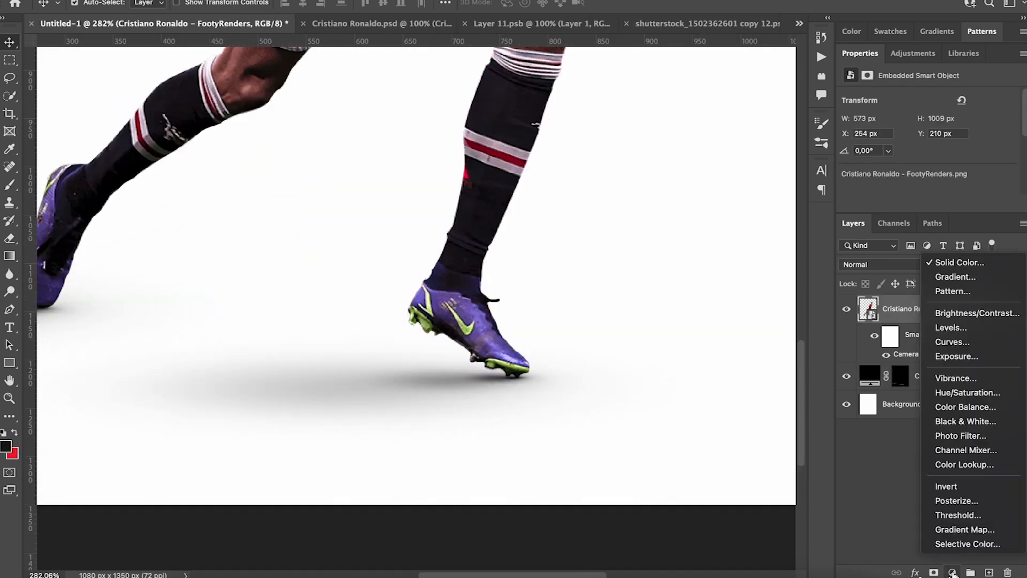
left_click(961, 355)
left_click_drag(897, 128, 867, 133)
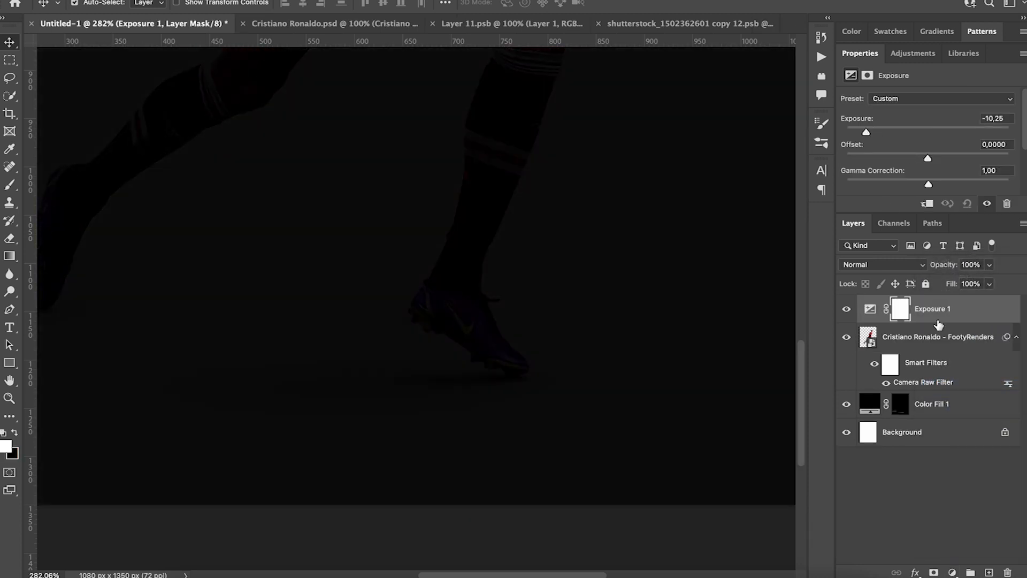
Clip the Exposure layer to the player layer and invert its mask to black.
left_click(937, 323, "alt")
key("ctrl+i")
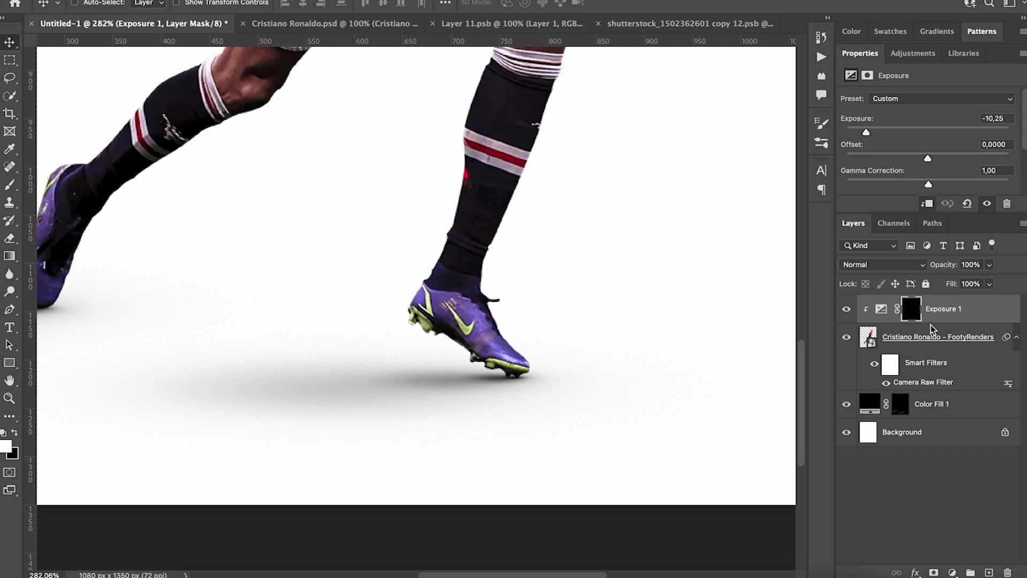
scroll(417, 369, "up", 4)
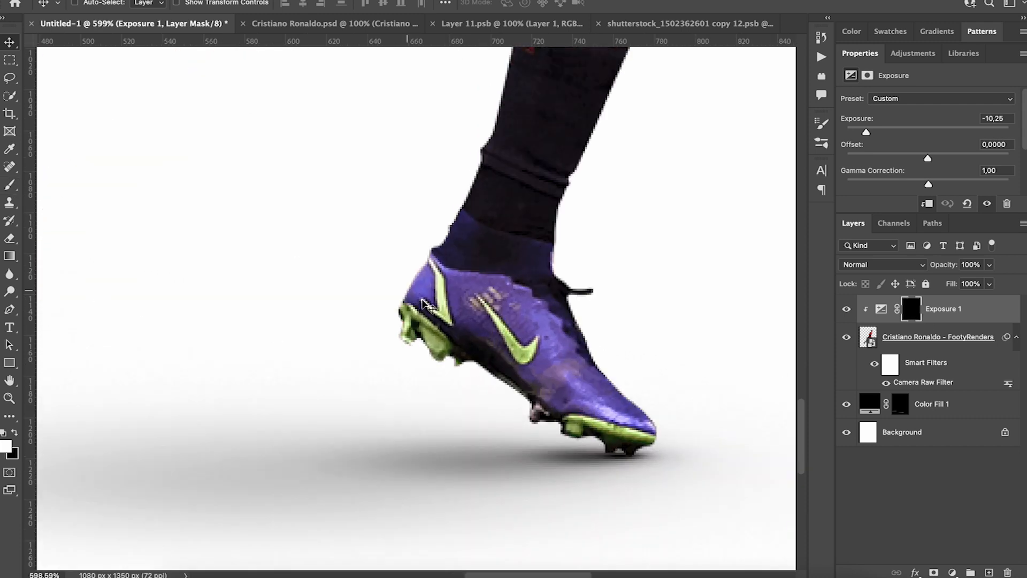
scroll(917, 209, "down", 5)
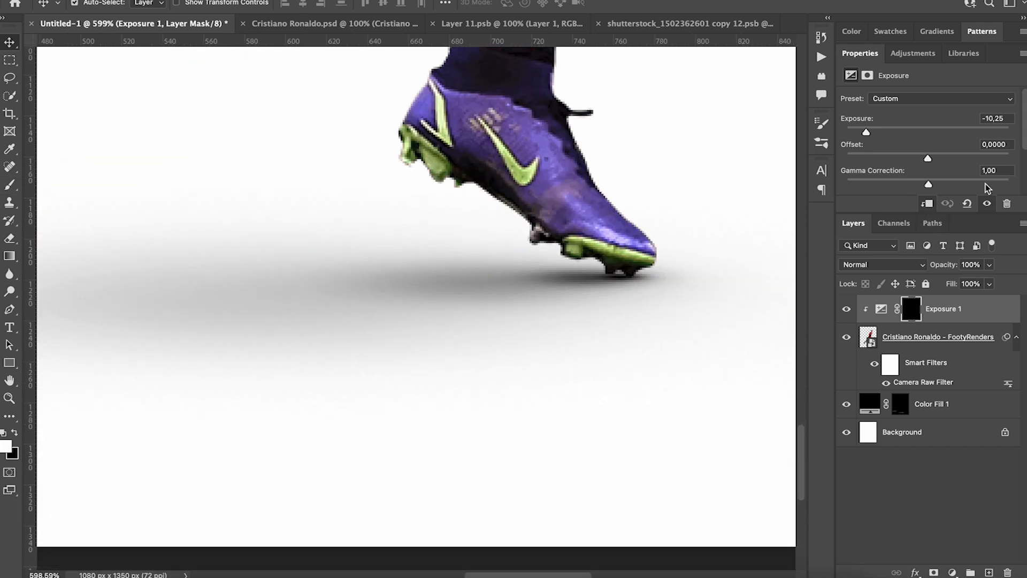
scroll(1004, 172, "down", 3)
scroll(1015, 118, "up", 3)
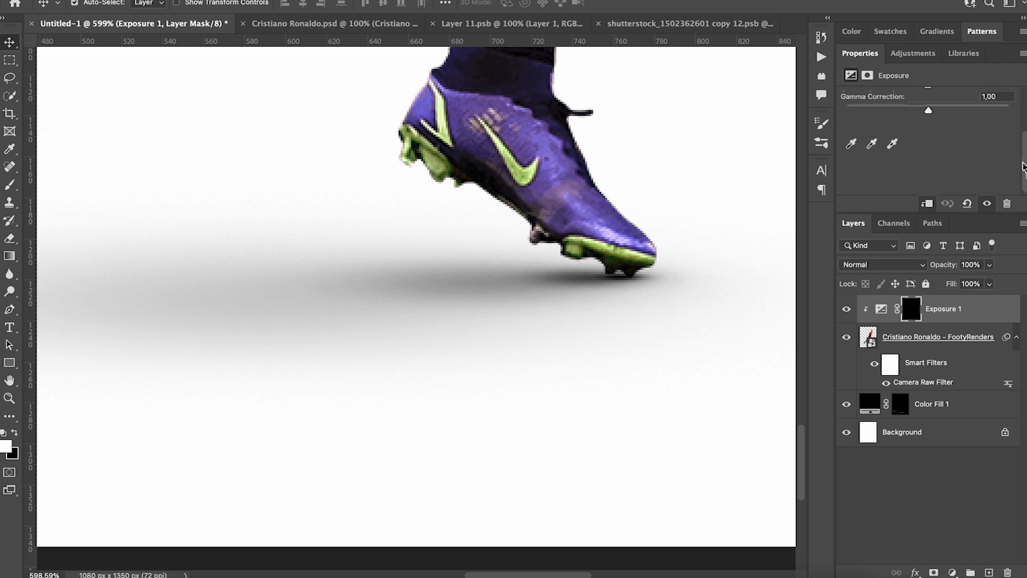
Target the Exposure layer's mask and set up a soft round brush at 50 px with 1% flow.
left_click(881, 309)
left_click_drag(1024, 119, 1024, 158)
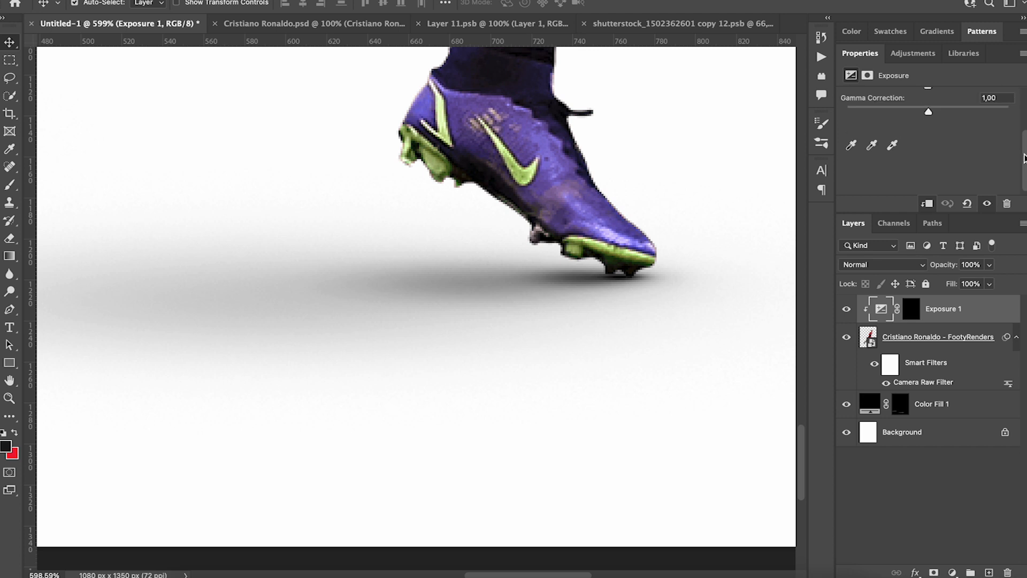
left_click(913, 316)
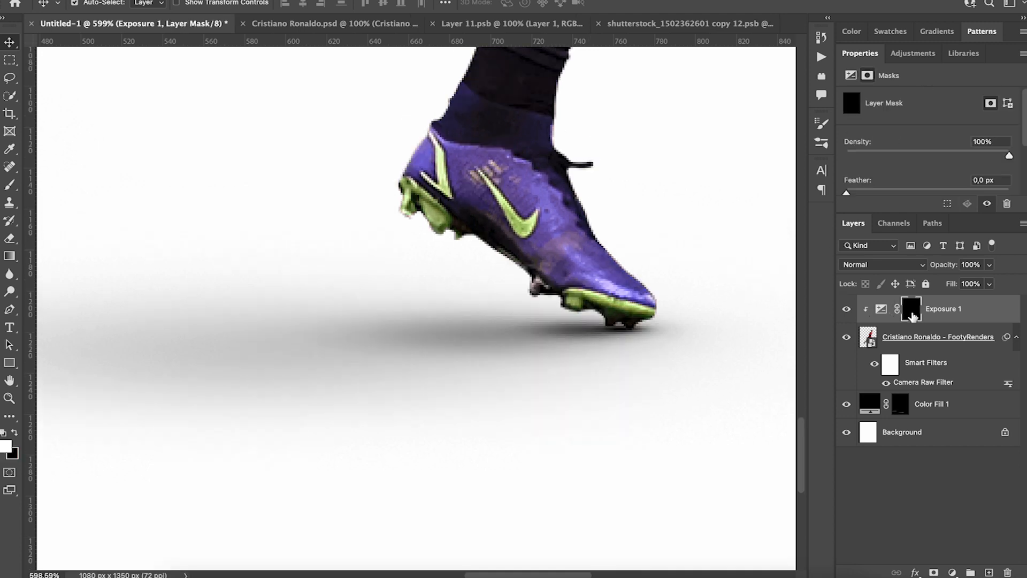
left_click(16, 185)
left_click(95, 5)
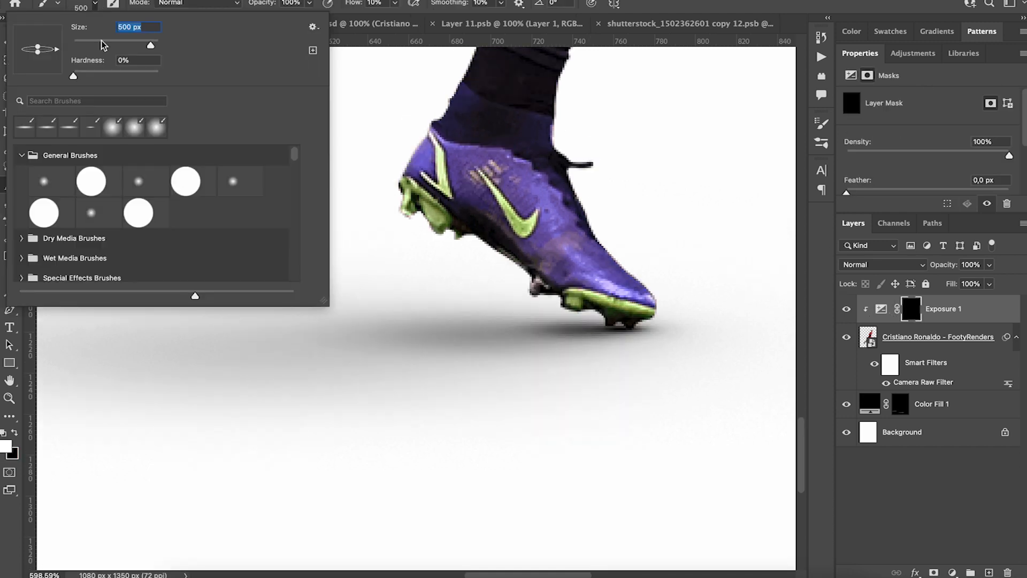
left_click(44, 184)
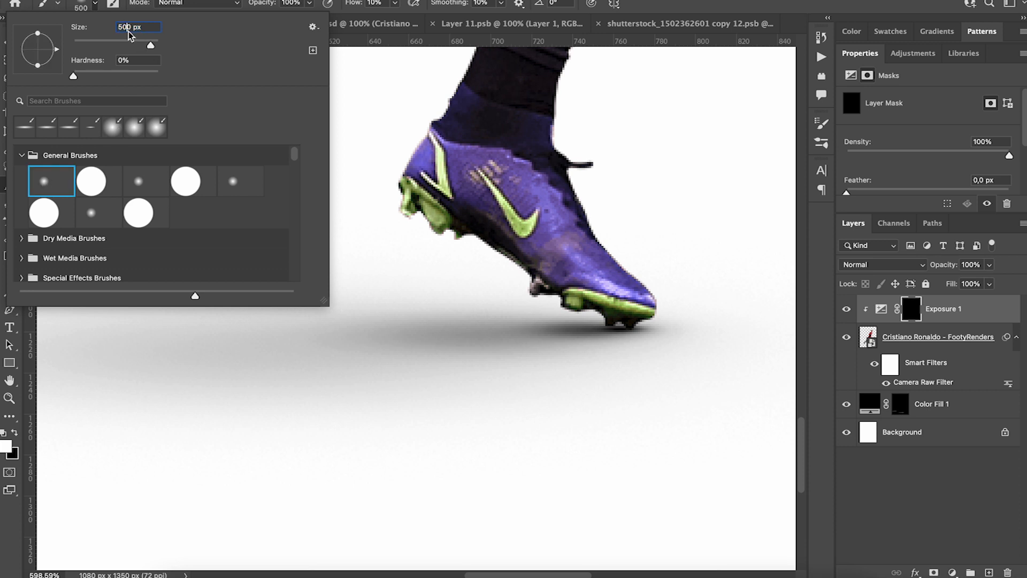
left_click(95, 5)
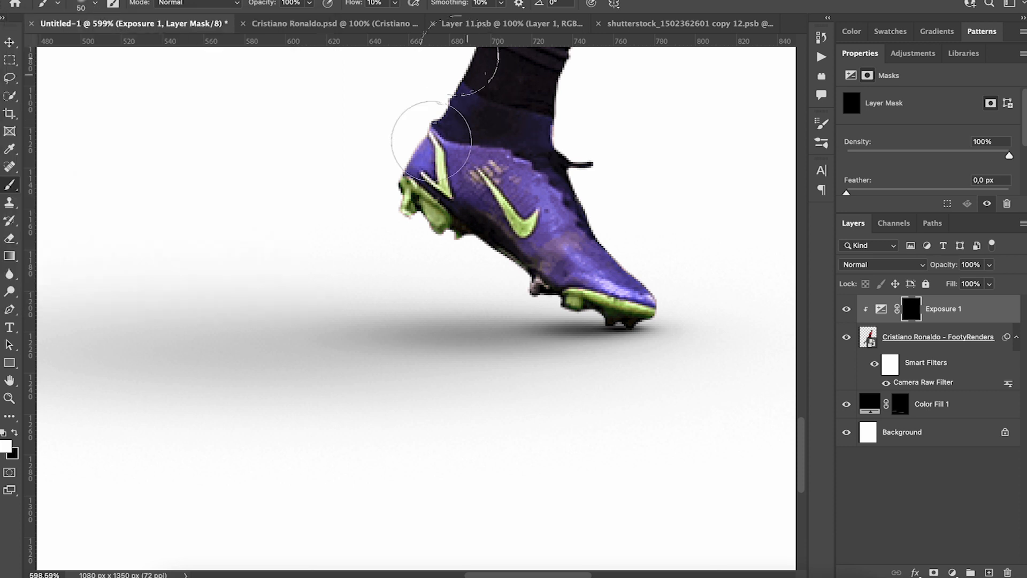
left_click_drag(353, 8, 342, 8)
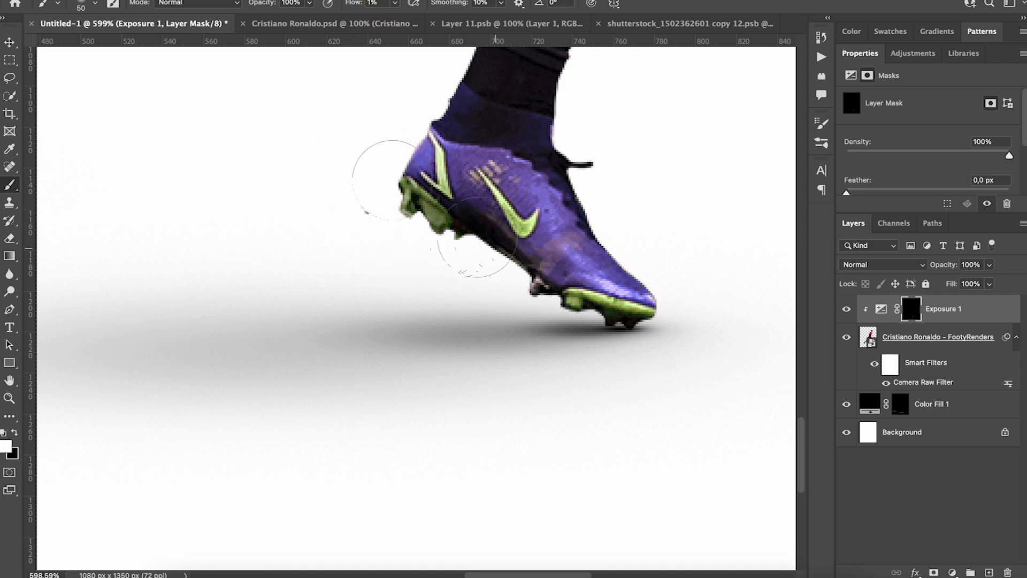
With brush flow at 4%, paint white on the Exposure mask to darken the front boot's sole and toe.
left_click(840, 312)
left_click(840, 312)
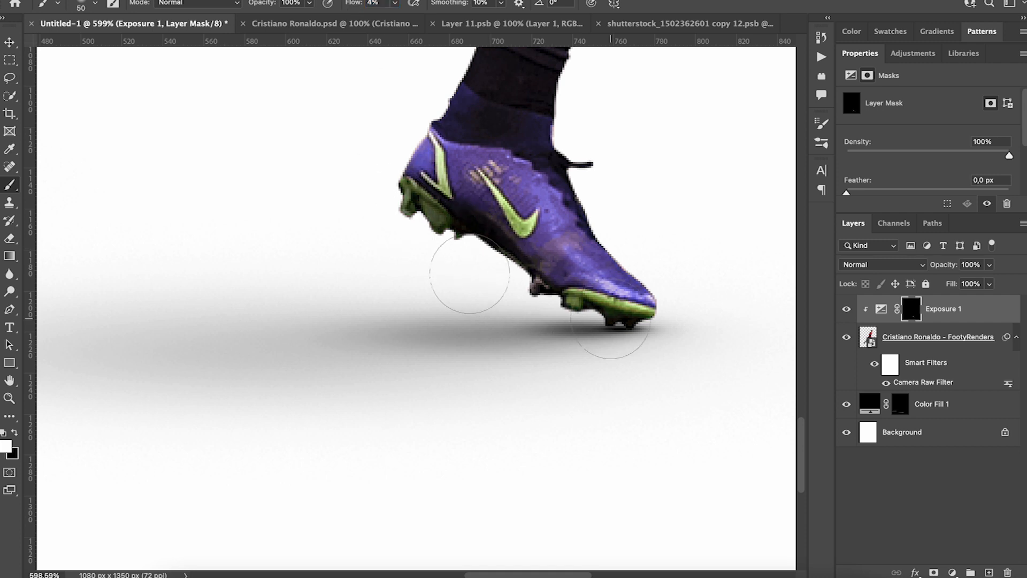
mouse_move(634, 341)
left_mouse_down()
mouse_move(569, 316)
mouse_move(658, 324)
mouse_move(645, 337)
mouse_move(671, 346)
left_mouse_up()
mouse_move(549, 345)
left_mouse_down()
mouse_move(426, 209)
mouse_move(404, 199)
mouse_move(630, 303)
mouse_move(668, 331)
left_mouse_up()
scroll(669, 332, "up", 1)
scroll(540, 310, "up", 2)
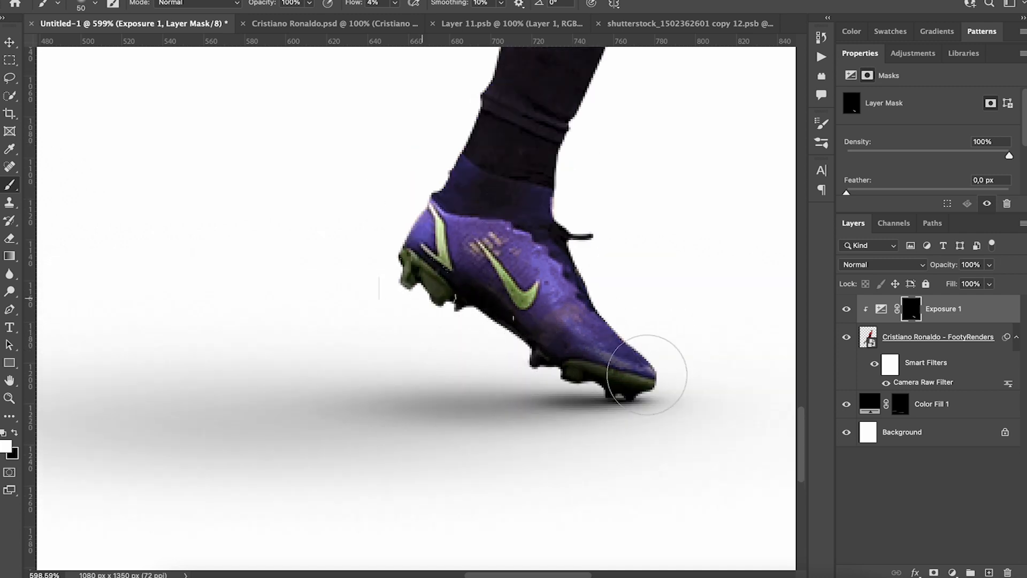
Darken the rear boot's toe on the Exposure mask and check the shading by toggling the Exposure layer's visibility.
scroll(598, 414, "left", 10)
scroll(598, 414, "up", 2)
scroll(598, 414, "left", 15)
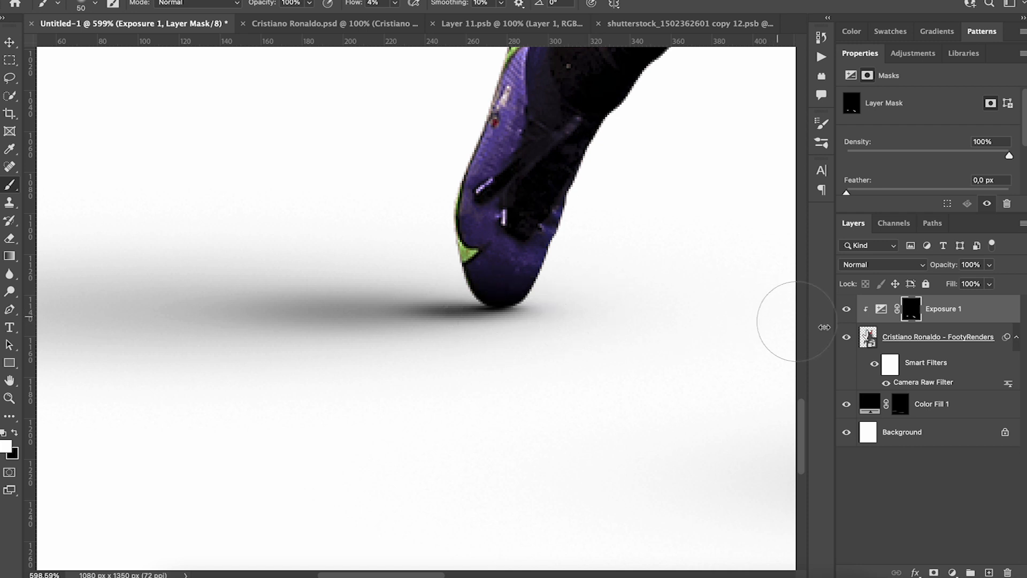
left_click(845, 311)
scroll(631, 327, "down", 10)
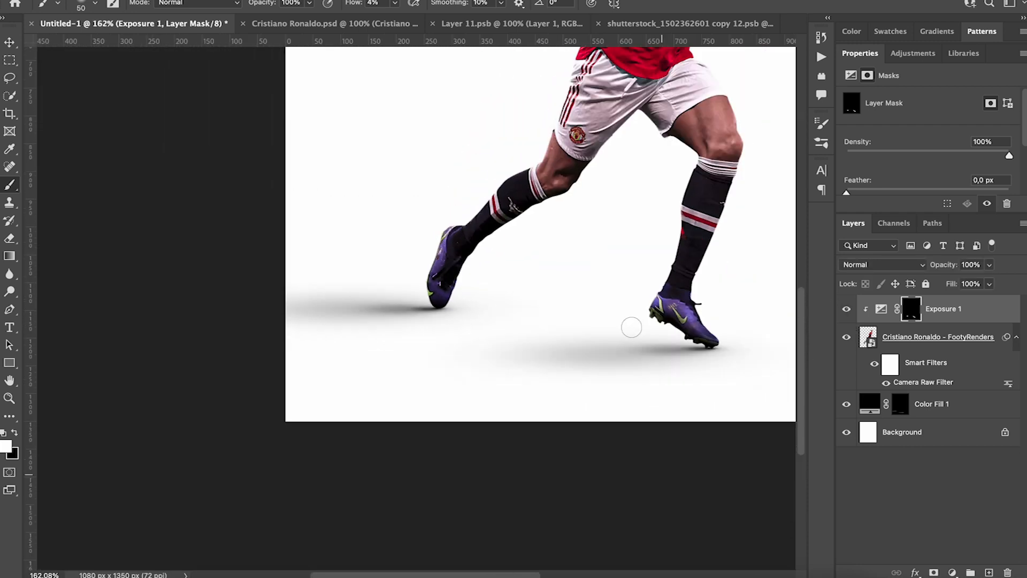
Deepen the shading along the front boot's studs and toe on the Exposure mask and review the whole figure.
scroll(632, 327, "right", 3)
scroll(632, 328, "down", 1)
scroll(503, 321, "up", 10)
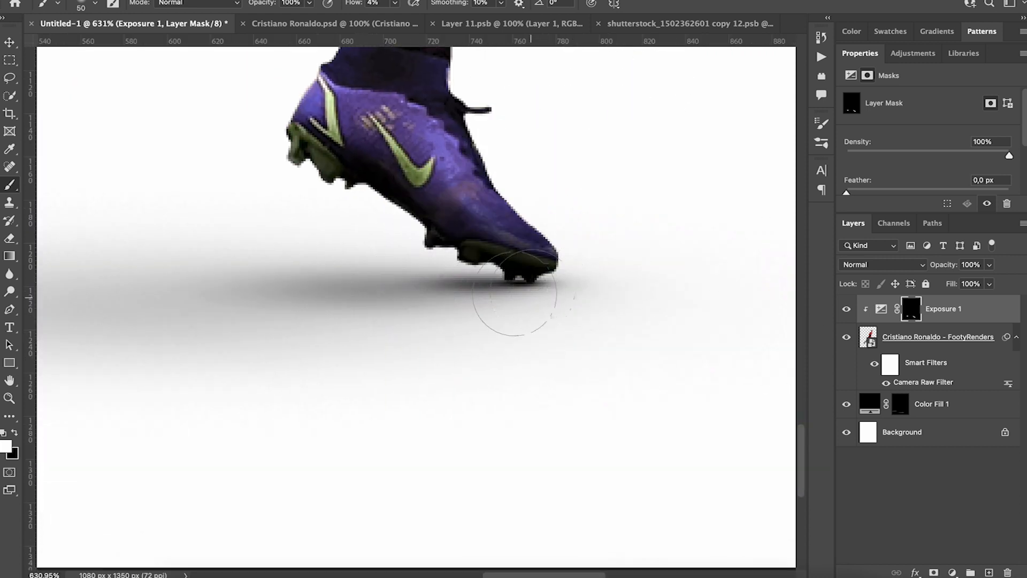
scroll(589, 289, "down", 15)
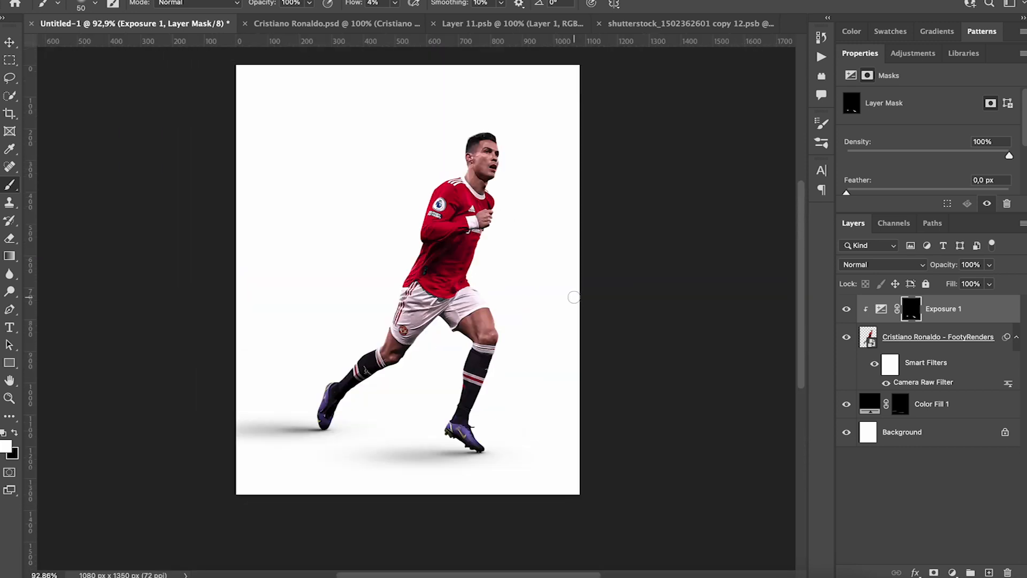
Shade the underside of the rear leg on the Exposure mask, from the shorts down the calf and sock to the boot.
scroll(576, 297, "up", 12)
scroll(739, 244, "up", 1)
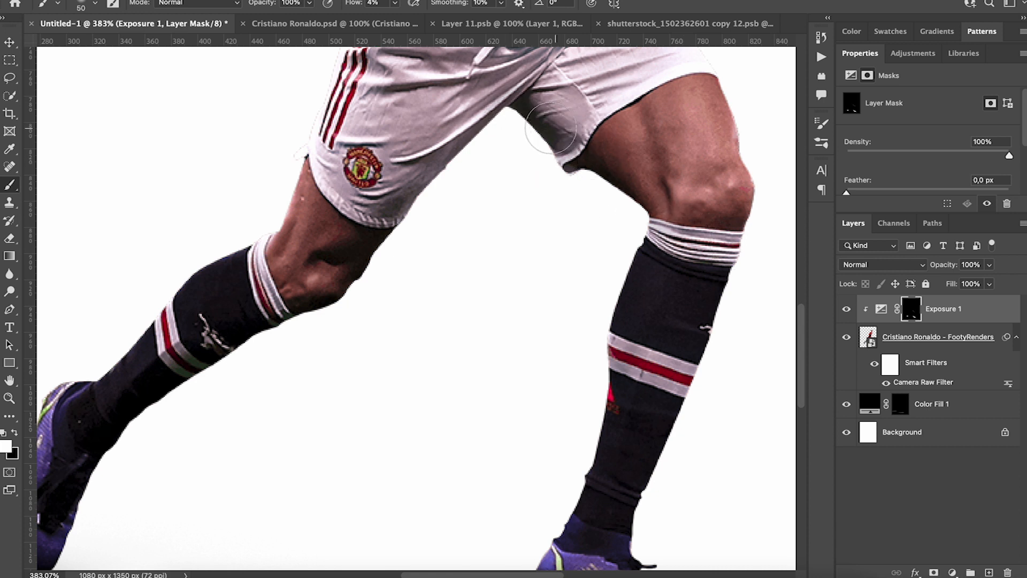
mouse_move(410, 228)
left_mouse_down()
mouse_move(388, 266)
mouse_move(334, 309)
mouse_move(460, 222)
mouse_move(318, 286)
mouse_move(251, 372)
left_mouse_up()
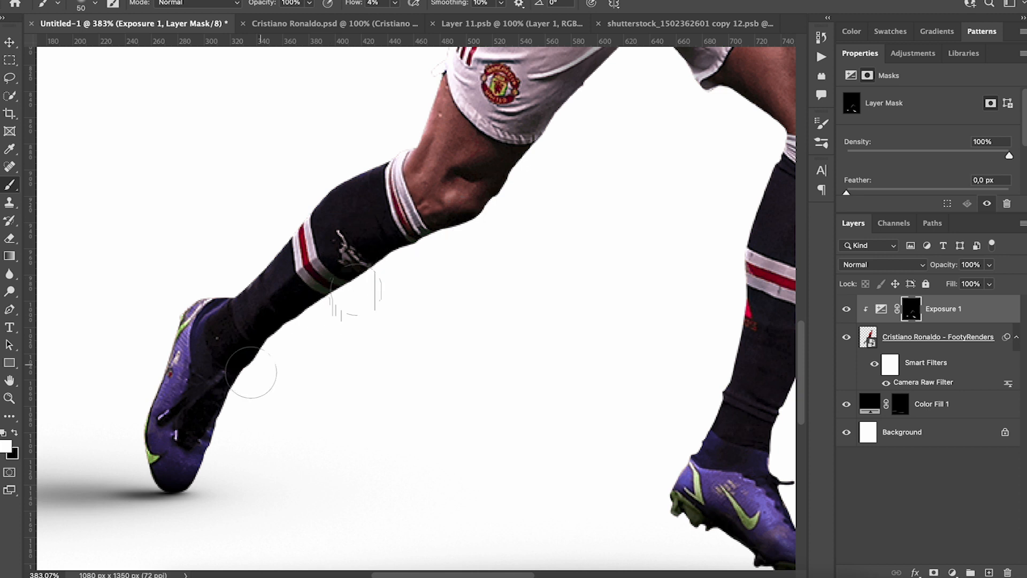
left_click_drag(209, 435, 195, 465)
left_click_drag(214, 413, 237, 405)
Paint white on the Exposure mask to shade the front boot, sock and inner thigh below the shorts.
scroll(589, 424, "right", 5)
left_click_drag(571, 524, 516, 475)
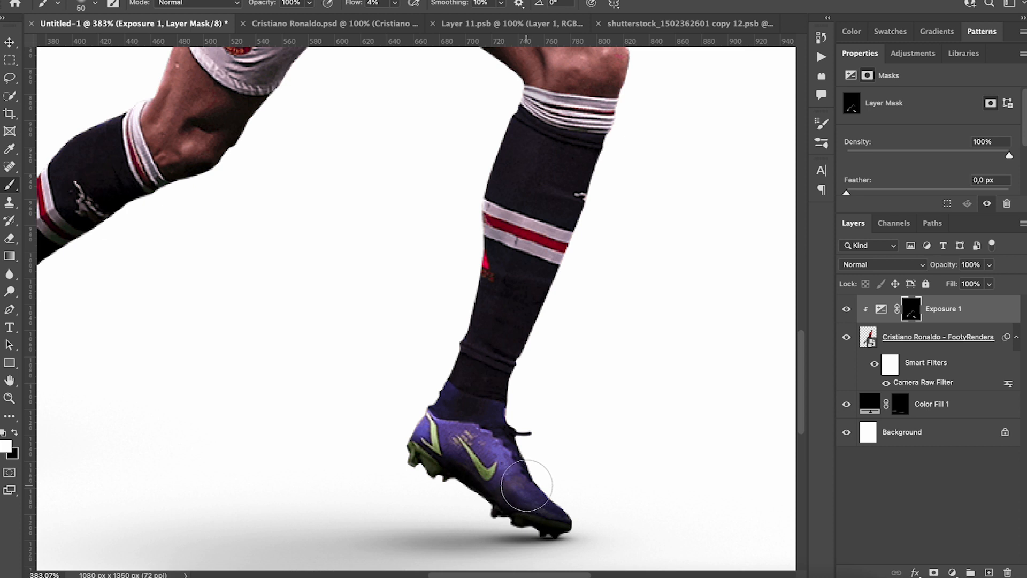
scroll(527, 485, "left", 5)
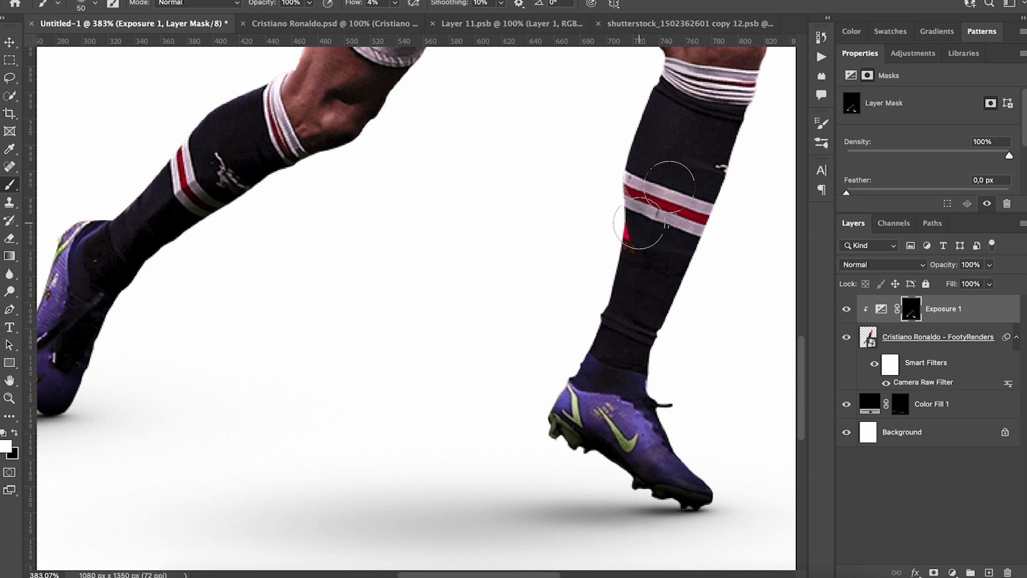
scroll(701, 302, "up", 5)
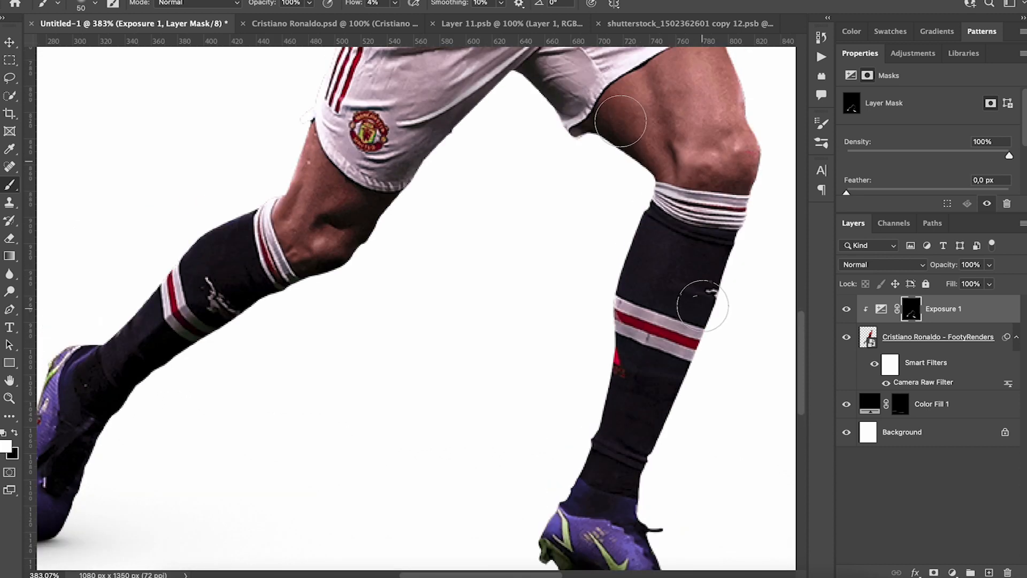
scroll(702, 304, "up", 5)
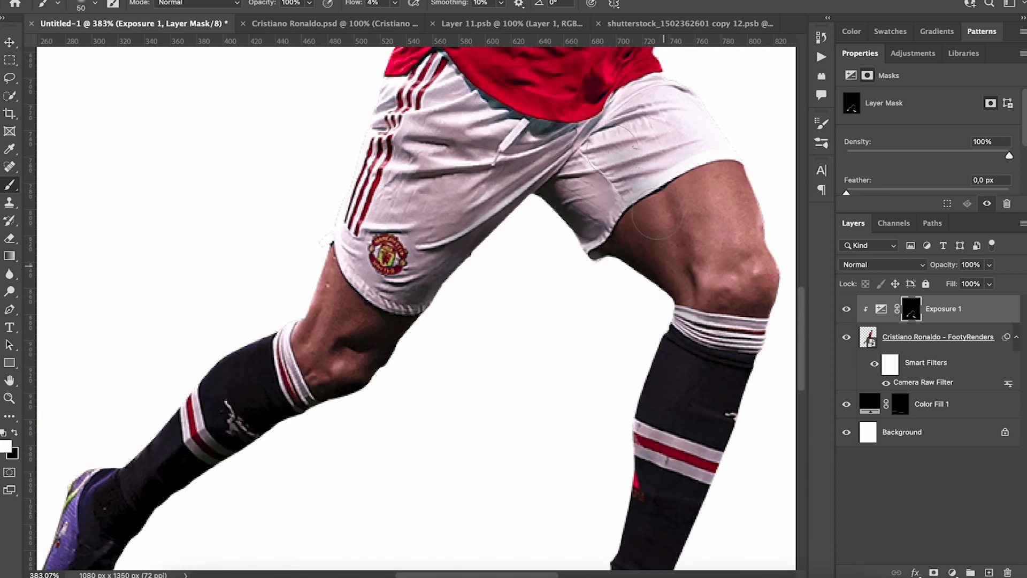
Extend the Exposure mask shading up the shirt, under the bent arm and cuff, to the jaw and neck.
scroll(597, 182, "up", 12)
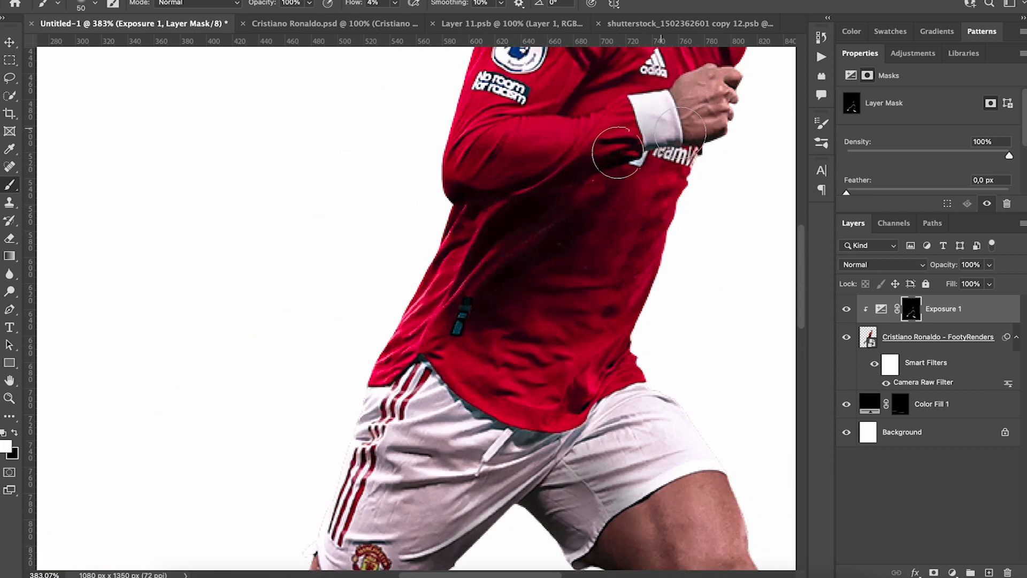
scroll(615, 156, "up", 5)
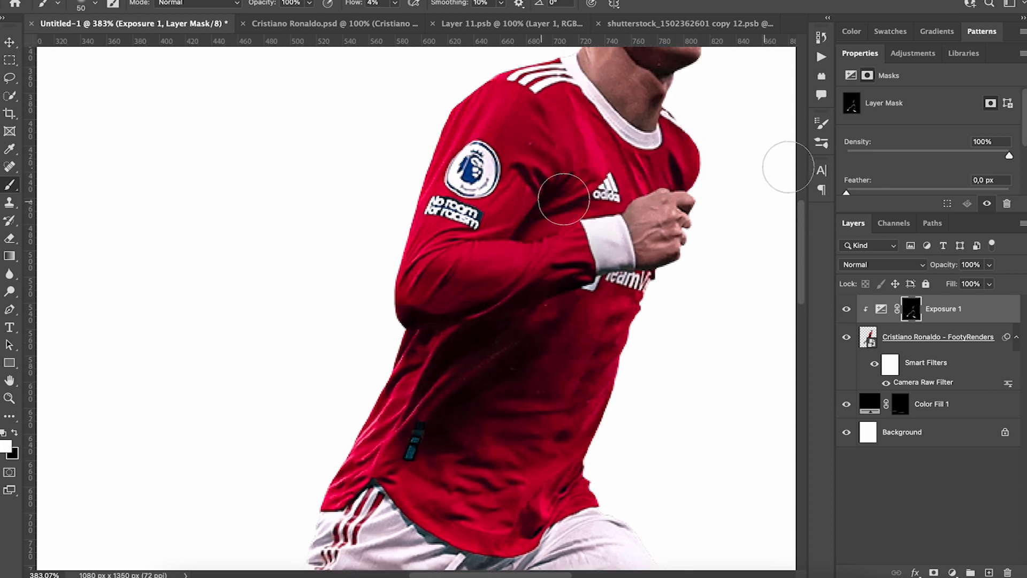
scroll(564, 199, "up", 8)
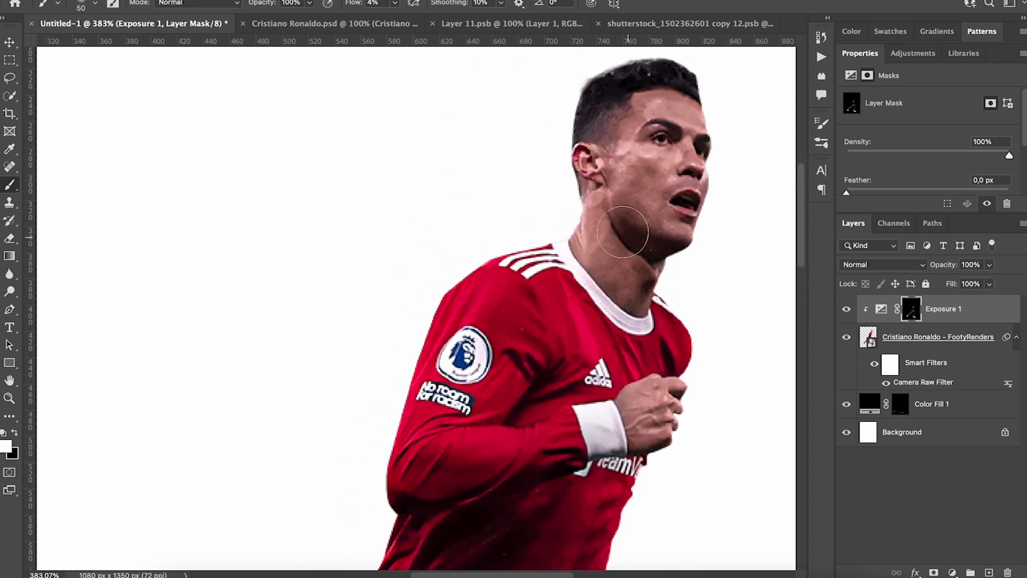
Set the brush size to 10 px and shade the cheek and jaw on the Exposure mask.
left_click(96, 4)
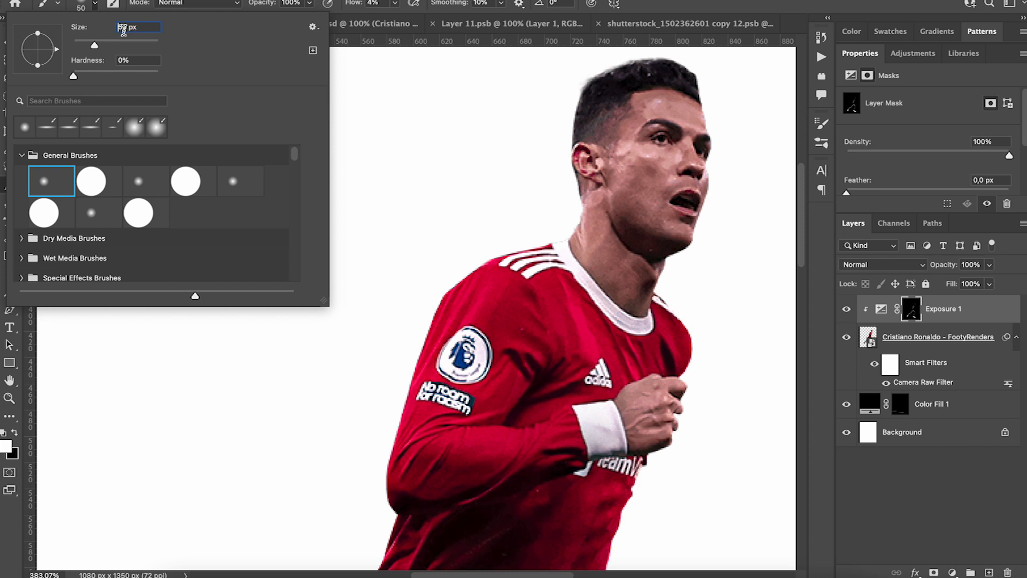
type("10")
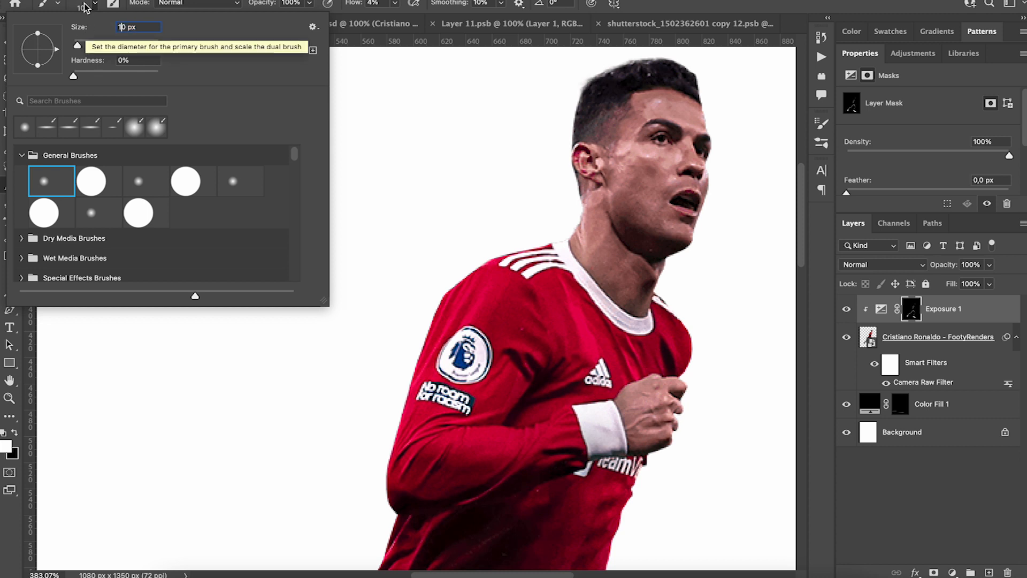
left_click(486, 186)
scroll(486, 186, "up", 5)
scroll(531, 191, "right", 5)
scroll(531, 191, "up", 5)
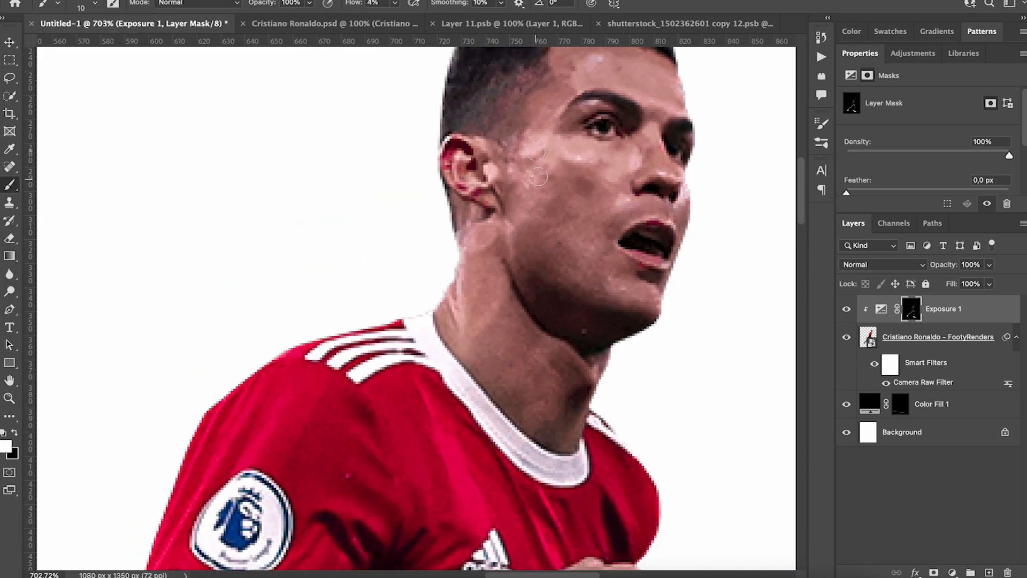
mouse_move(575, 278)
left_mouse_down()
mouse_move(573, 200)
mouse_move(570, 230)
mouse_move(559, 222)
mouse_move(557, 262)
left_mouse_up()
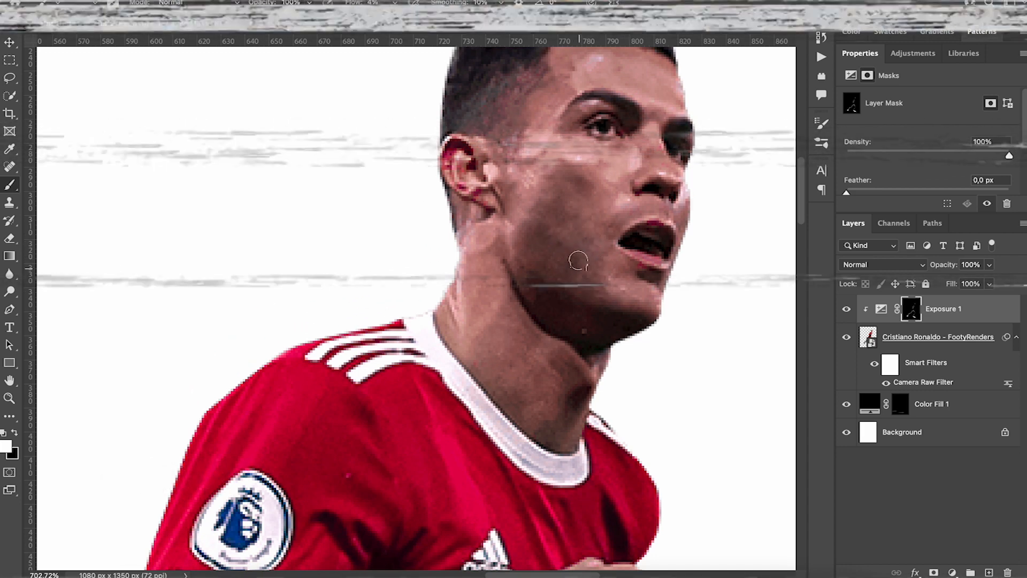
scroll(578, 262, "down", 5)
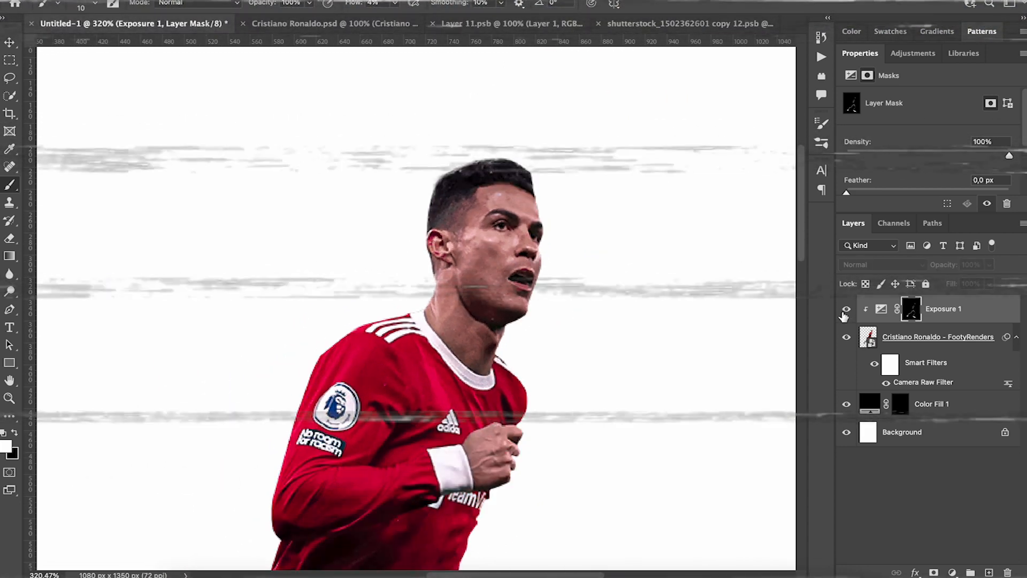
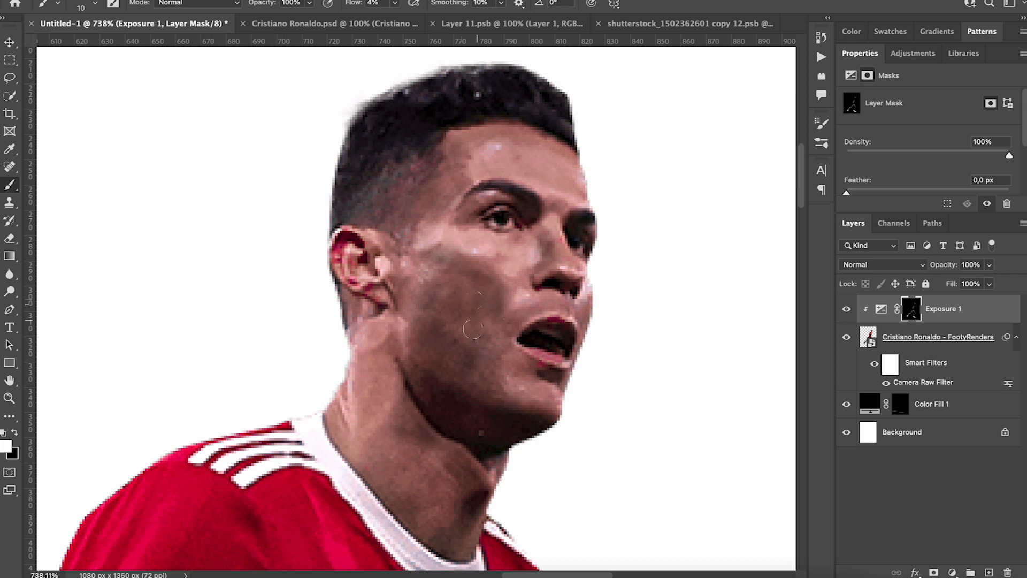
Soften the cheek shading with a 30 px black brush at 1% flow, comparing with the Exposure layer hidden and shown.
left_click(93, 4)
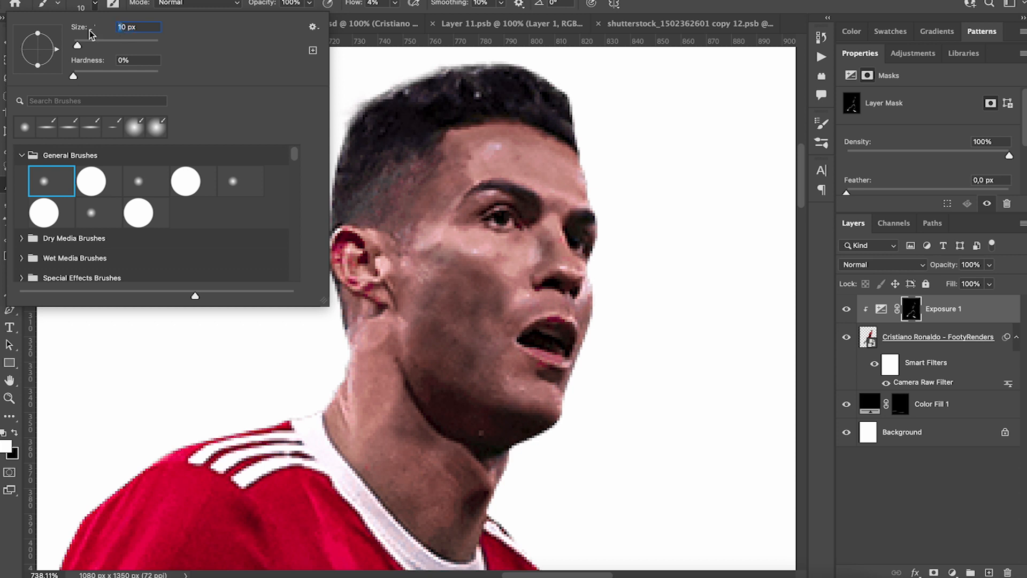
type("30")
key("Return")
left_click_drag(350, 5, 343, 5)
key("x")
mouse_move(483, 351)
left_mouse_down()
mouse_move(507, 327)
mouse_move(476, 366)
mouse_move(498, 331)
mouse_move(501, 292)
mouse_move(436, 294)
mouse_move(420, 355)
mouse_move(482, 364)
mouse_move(513, 302)
mouse_move(461, 264)
left_mouse_up()
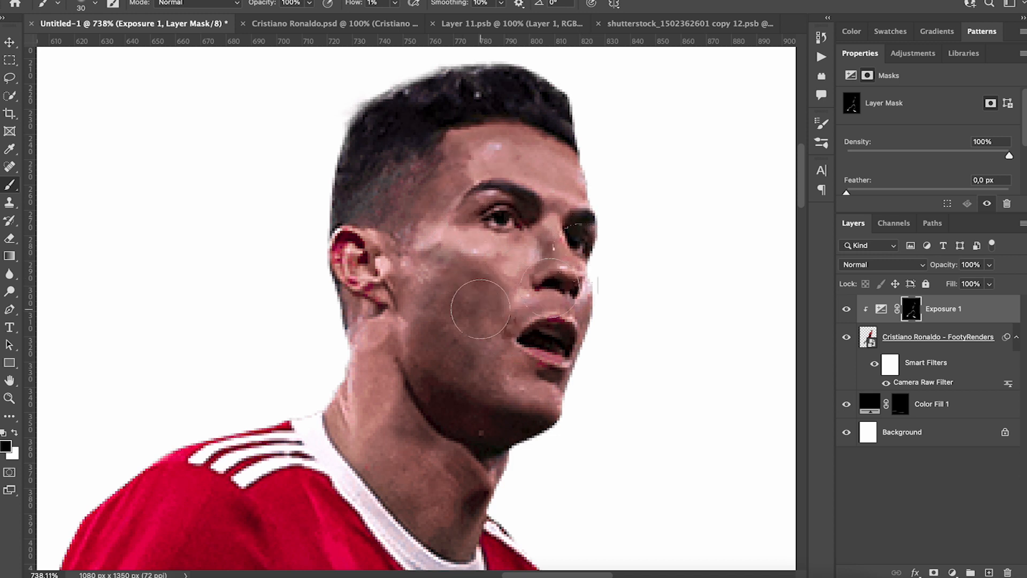
mouse_move(492, 290)
left_mouse_down()
mouse_move(485, 323)
mouse_move(427, 363)
mouse_move(516, 386)
mouse_move(506, 346)
left_mouse_up()
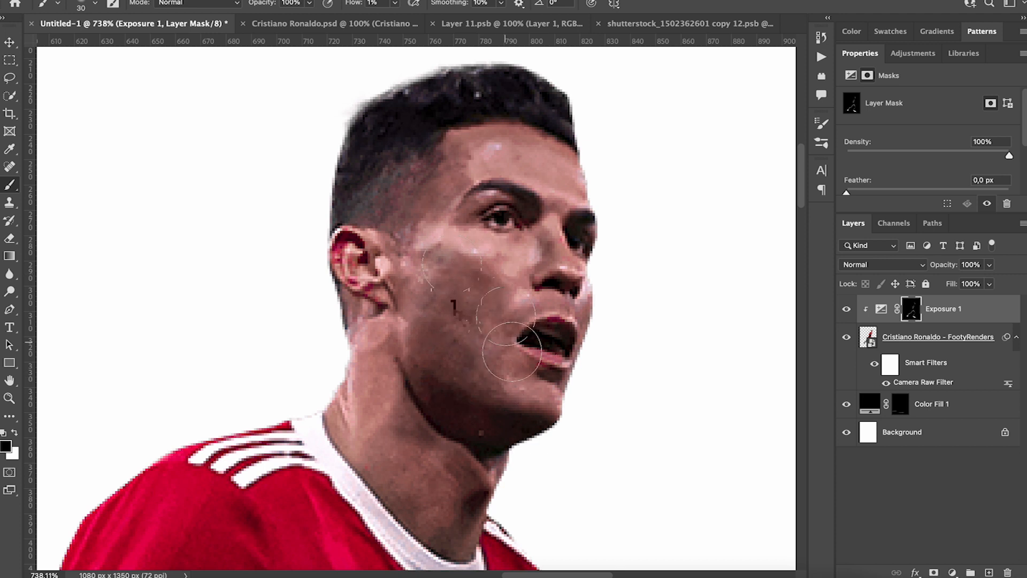
left_click(847, 309)
left_click(847, 309)
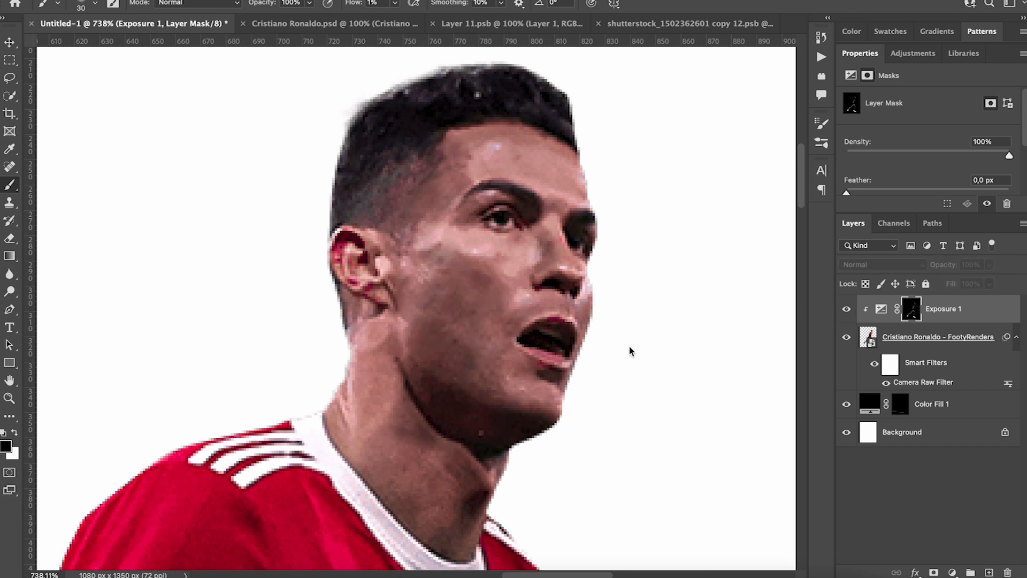
Soften the lower cheek shading further with black at 2% flow and compare the figure with and without the Exposure layer.
scroll(628, 347, "down", 5)
scroll(418, 307, "up", 4)
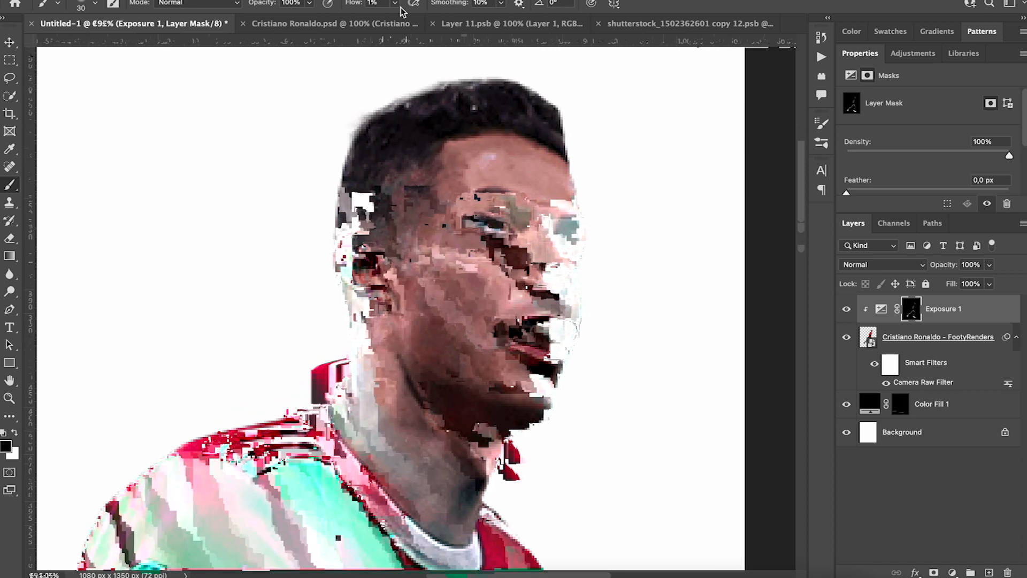
mouse_move(431, 360)
left_mouse_down()
mouse_move(424, 308)
mouse_move(408, 312)
mouse_move(454, 323)
mouse_move(488, 258)
mouse_move(486, 285)
mouse_move(470, 293)
mouse_move(499, 315)
mouse_move(481, 287)
mouse_move(468, 370)
mouse_move(460, 357)
mouse_move(498, 341)
left_mouse_up()
scroll(505, 344, "down", 4)
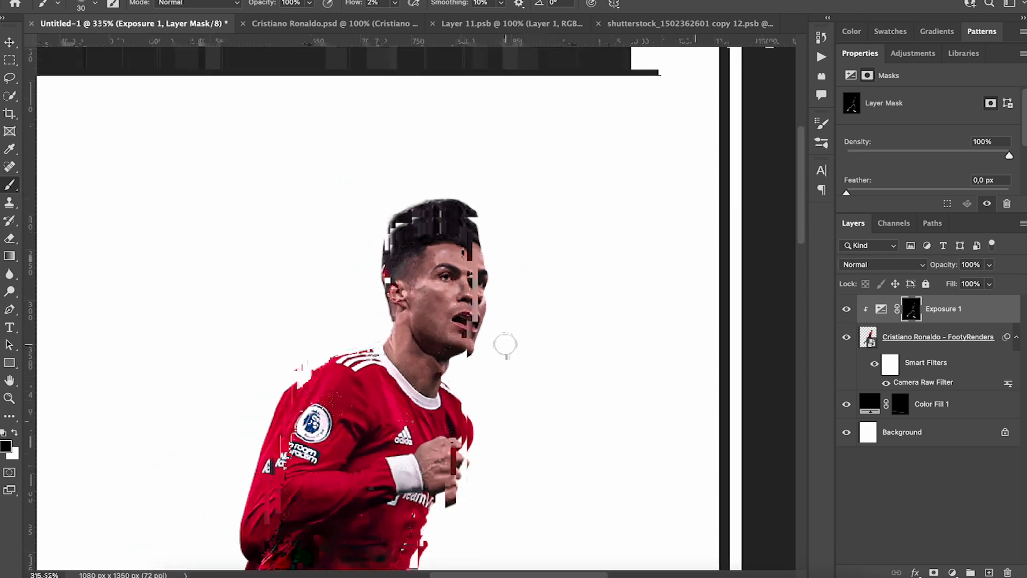
left_click(845, 309)
left_click(845, 309)
left_click(845, 308)
left_click(845, 309)
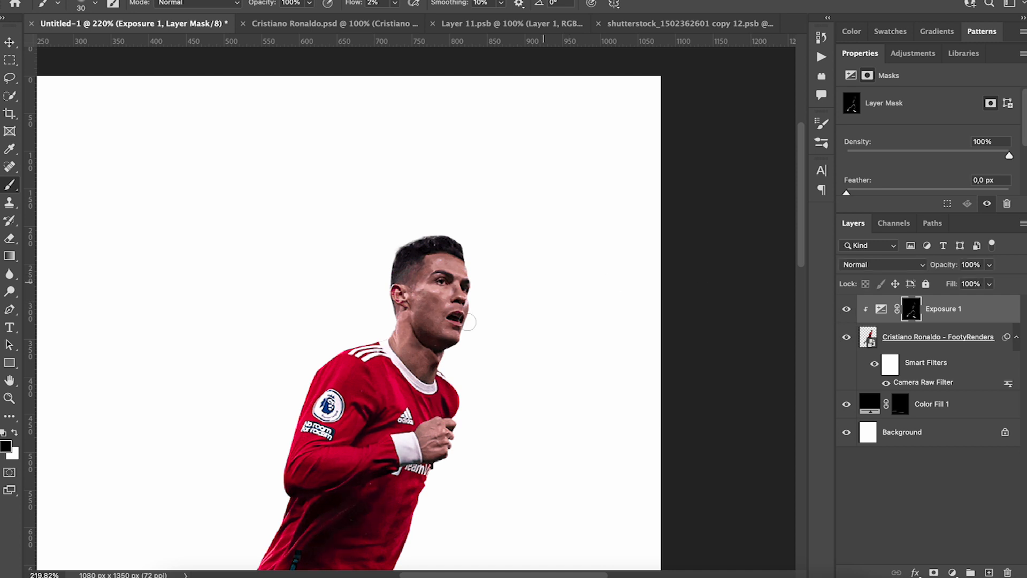
Add a second Exposure adjustment set to +3,98 above the first and clip it to the player.
scroll(415, 313, "up", 4)
left_click(952, 572)
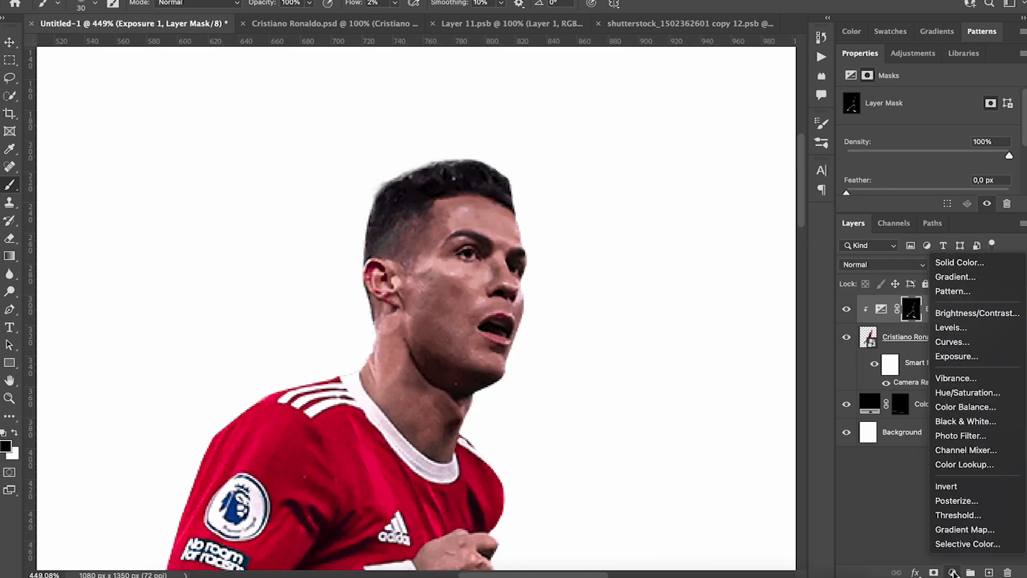
left_click(963, 356)
left_click_drag(928, 130, 976, 132)
left_click(961, 320, "alt")
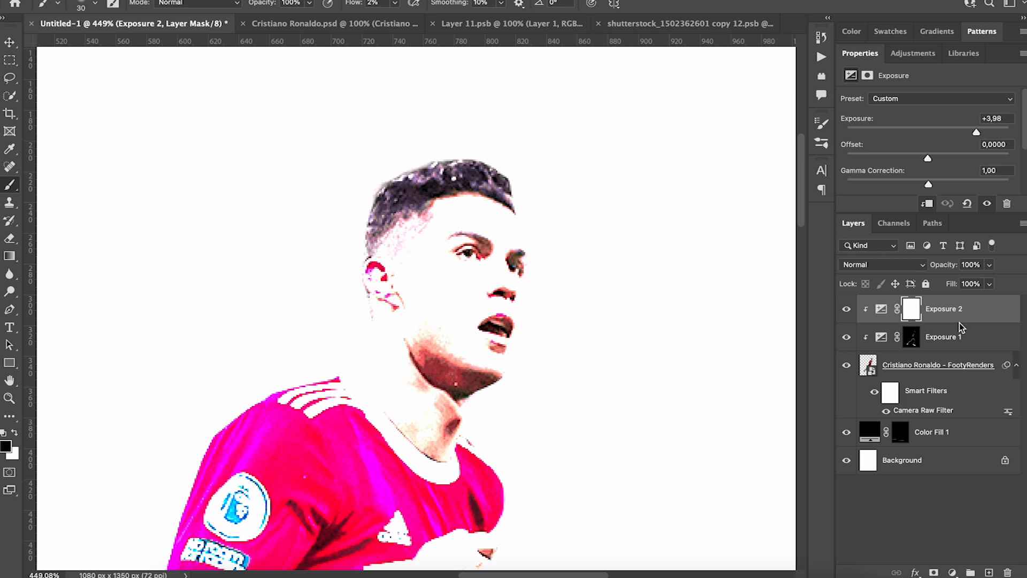
key("super+i")
scroll(557, 362, "left", 10)
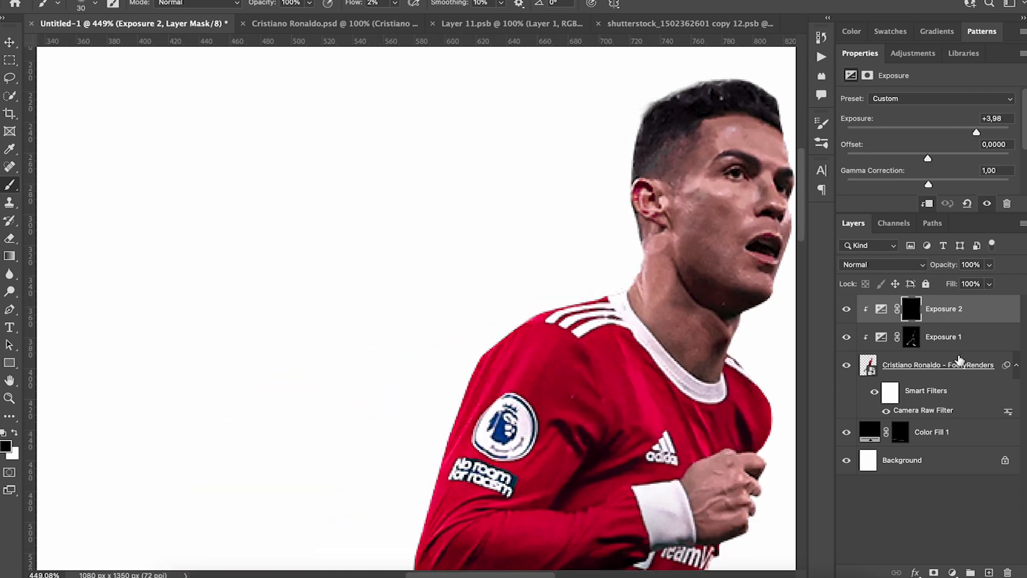
key("super+i")
In the Exposure 2 layer's blending options, split the Underlying Layer's dark Blend If slider to 37 / 115 and apply.
double_click(1010, 319)
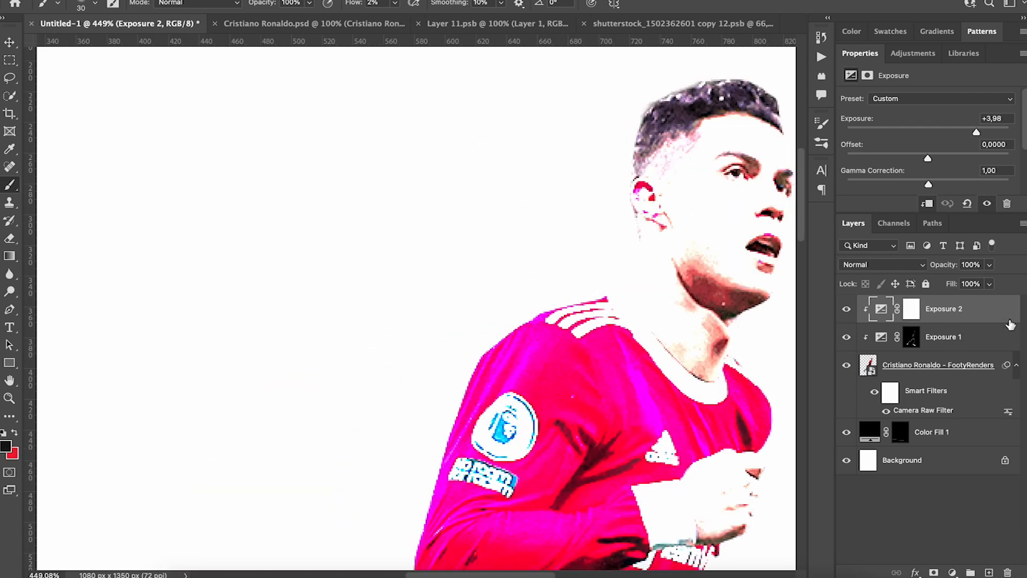
scroll(419, 332, "right", 10)
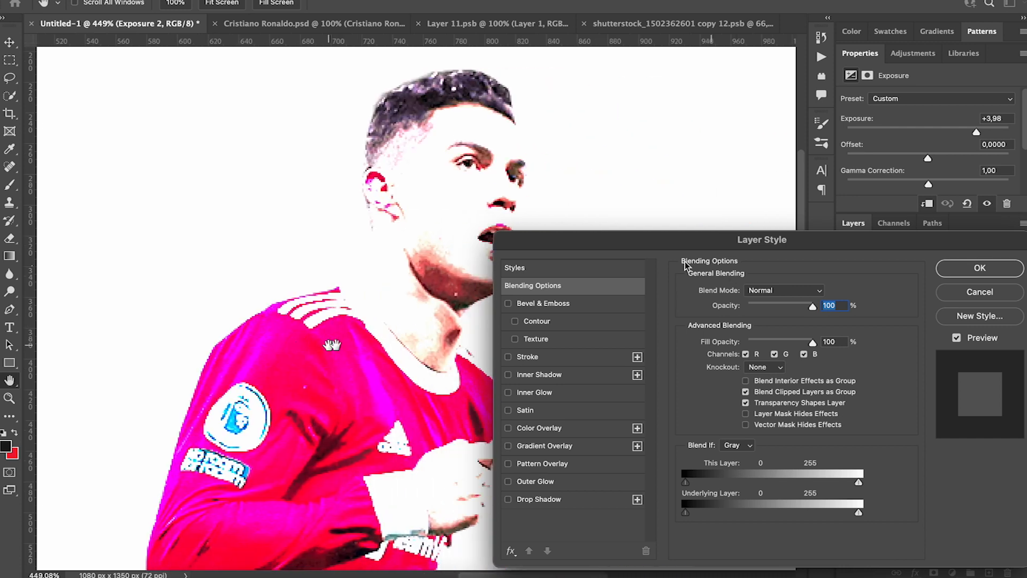
left_click_drag(703, 241, 718, 106)
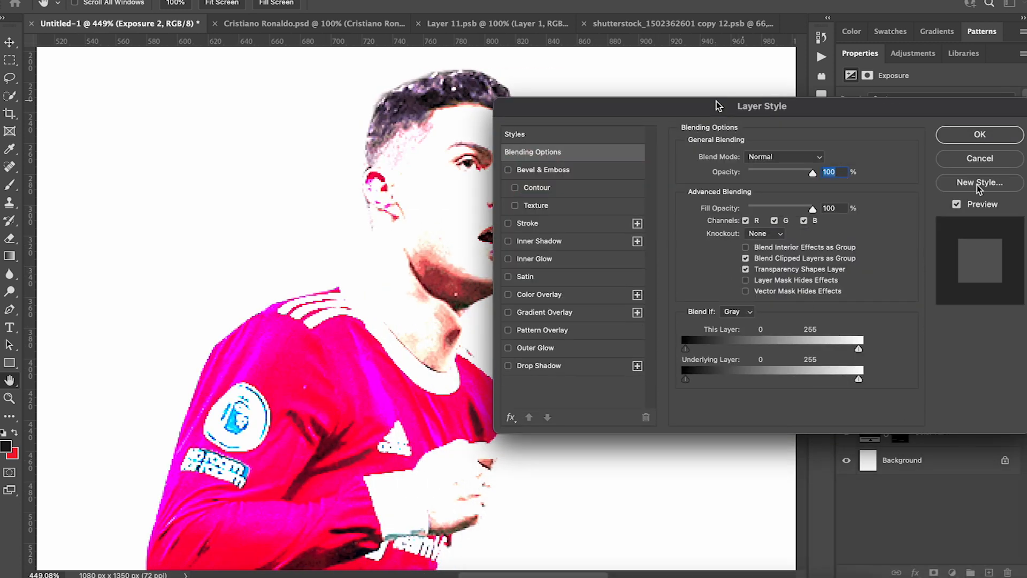
left_click_drag(686, 380, 709, 380)
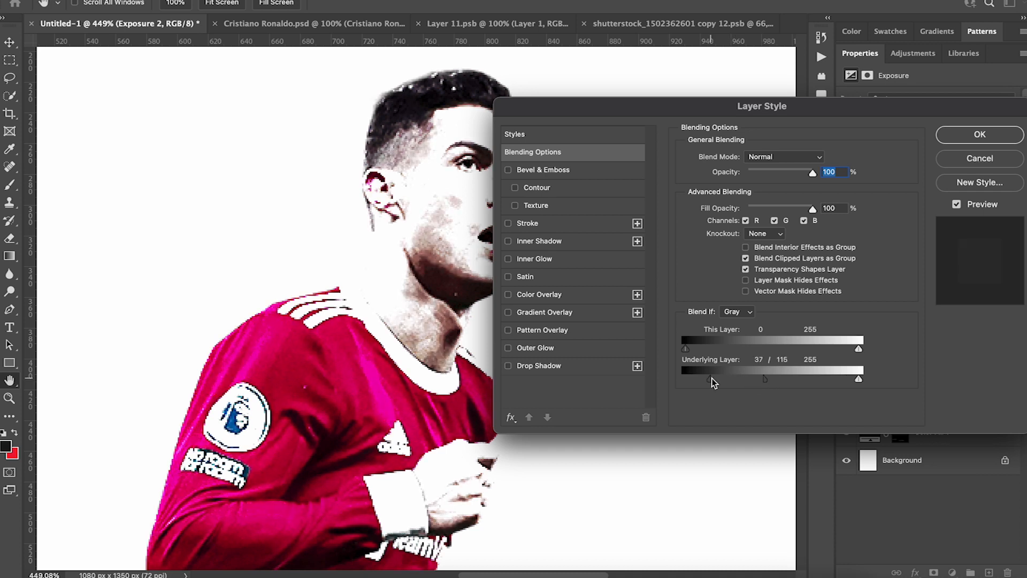
left_click(984, 134)
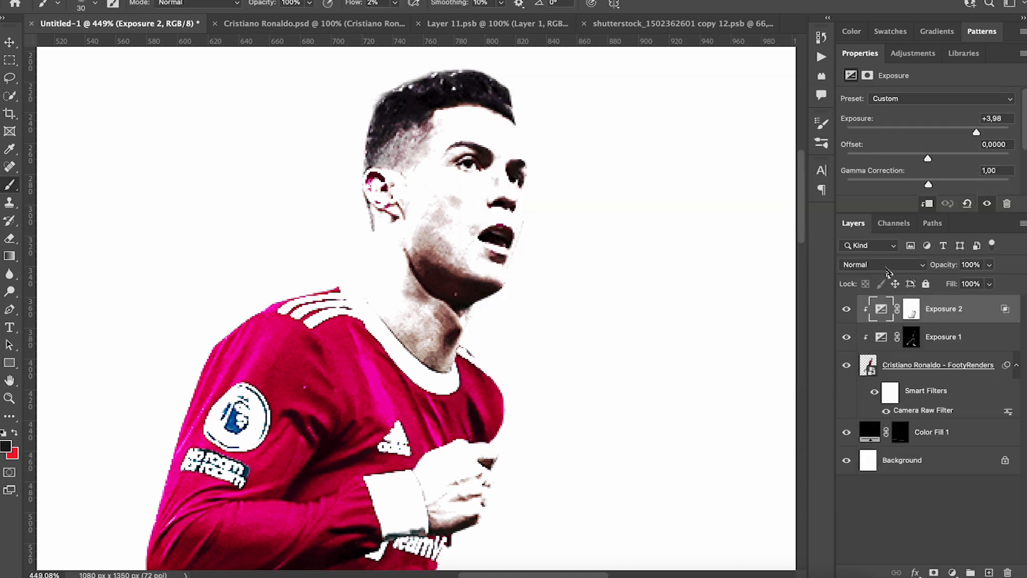
Set the Exposure 2 layer's blend mode to Luminosity and compare the figure with the layer hidden and shown.
left_click(888, 265)
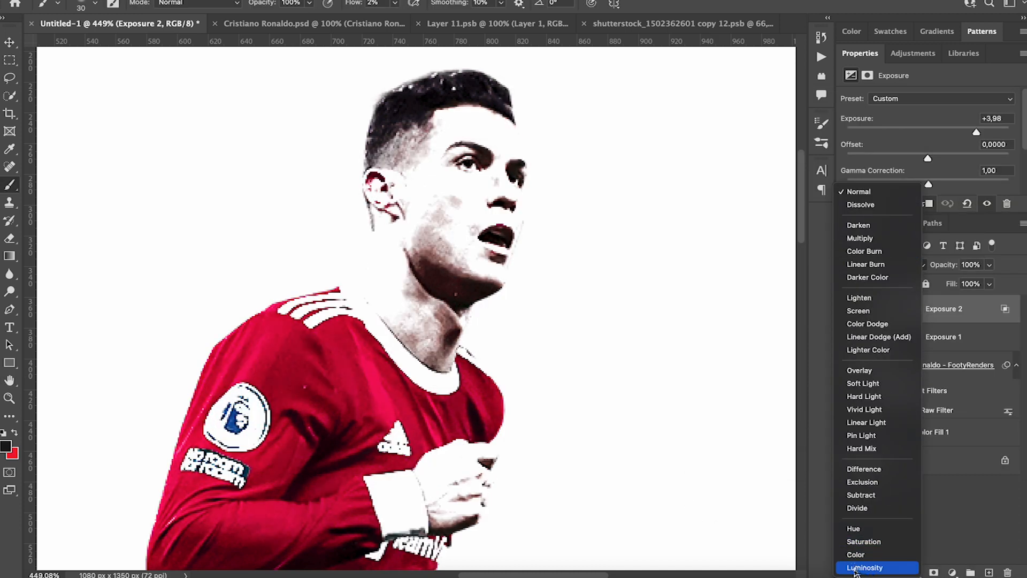
left_click(854, 570)
left_click(846, 310)
left_click(845, 309)
left_click(845, 310)
left_click(846, 310)
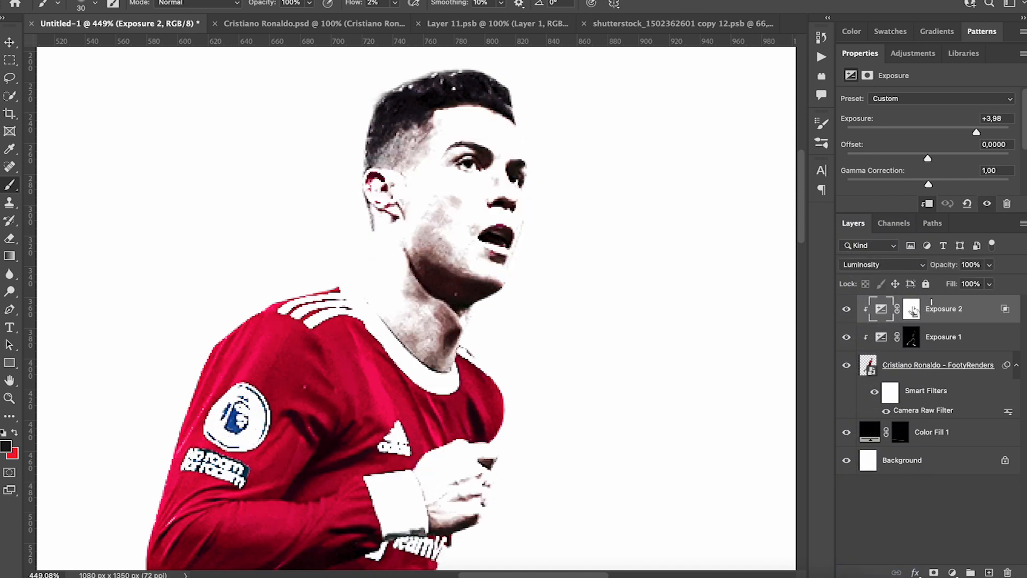
Invert the Exposure 2 mask to black and paint highlights down the face with white at 3% flow.
left_click(912, 309)
key("ctrl+i")
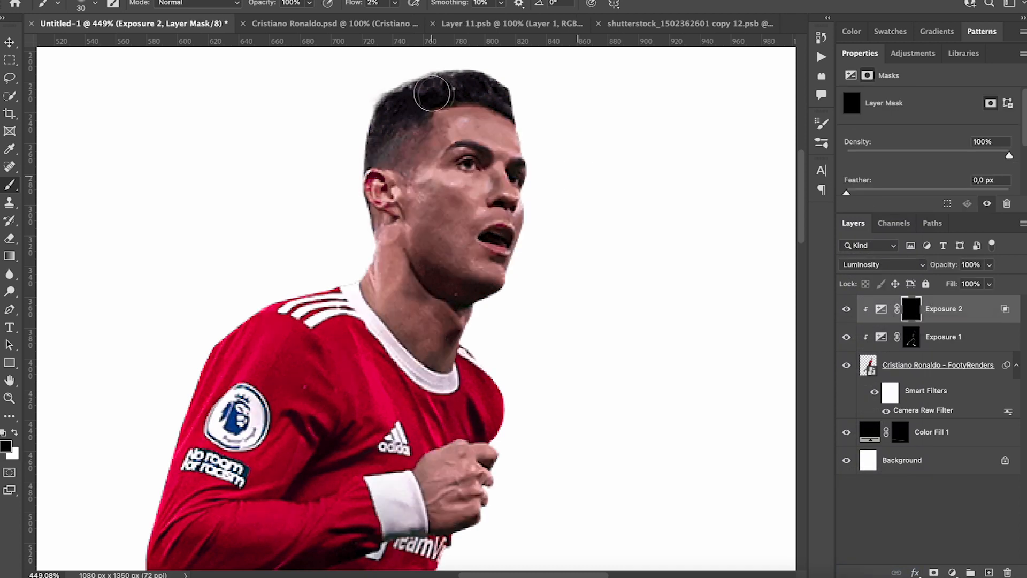
scroll(590, 200, "up", 3)
scroll(590, 200, "up", 5)
key("x")
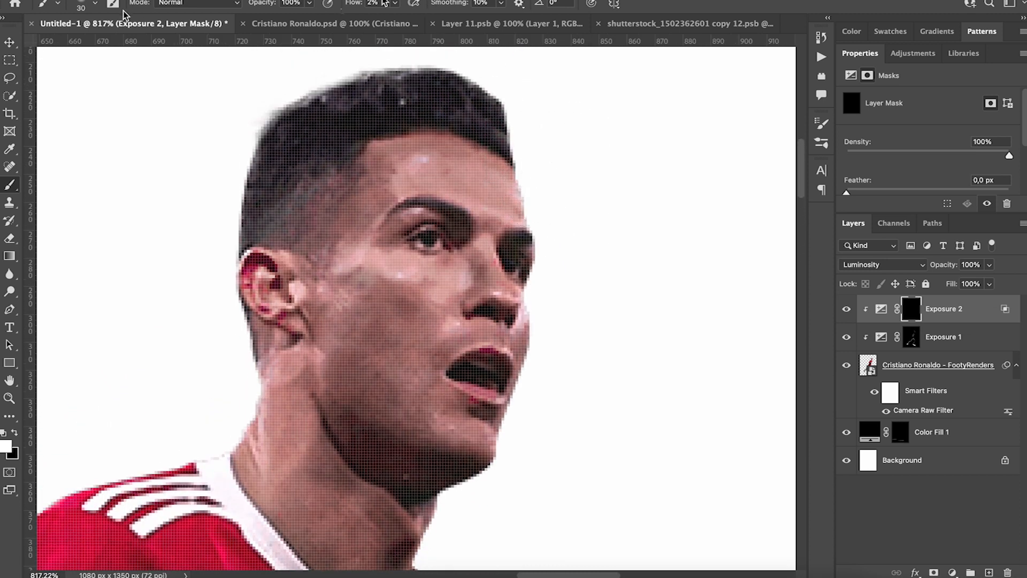
left_click_drag(350, 4, 354, 6)
mouse_move(528, 174)
left_mouse_down()
mouse_move(547, 236)
mouse_move(522, 192)
mouse_move(553, 243)
mouse_move(563, 307)
mouse_move(547, 325)
mouse_move(546, 351)
mouse_move(530, 353)
mouse_move(514, 254)
mouse_move(528, 311)
mouse_move(524, 290)
mouse_move(464, 281)
mouse_move(474, 326)
left_mouse_up()
Paint white highlights at 3% flow on the Exposure 2 mask along the neck, shoulder, sleeve, cuff and fist.
scroll(524, 294, "down", 5)
scroll(513, 292, "down", 5)
mouse_move(343, 225)
left_mouse_down()
mouse_move(378, 201)
mouse_move(365, 129)
mouse_move(362, 198)
mouse_move(354, 70)
left_mouse_up()
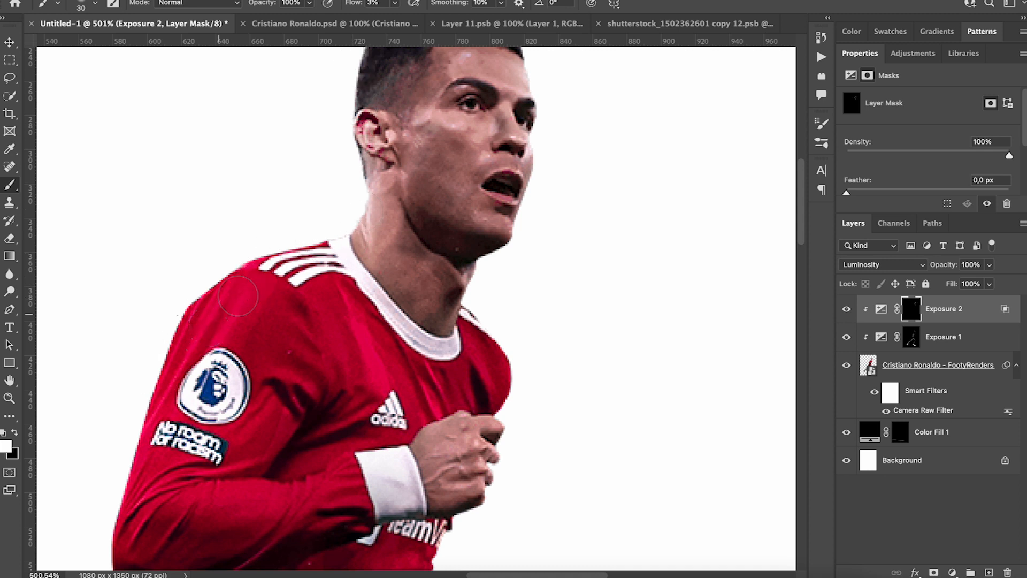
scroll(171, 332, "down", 3)
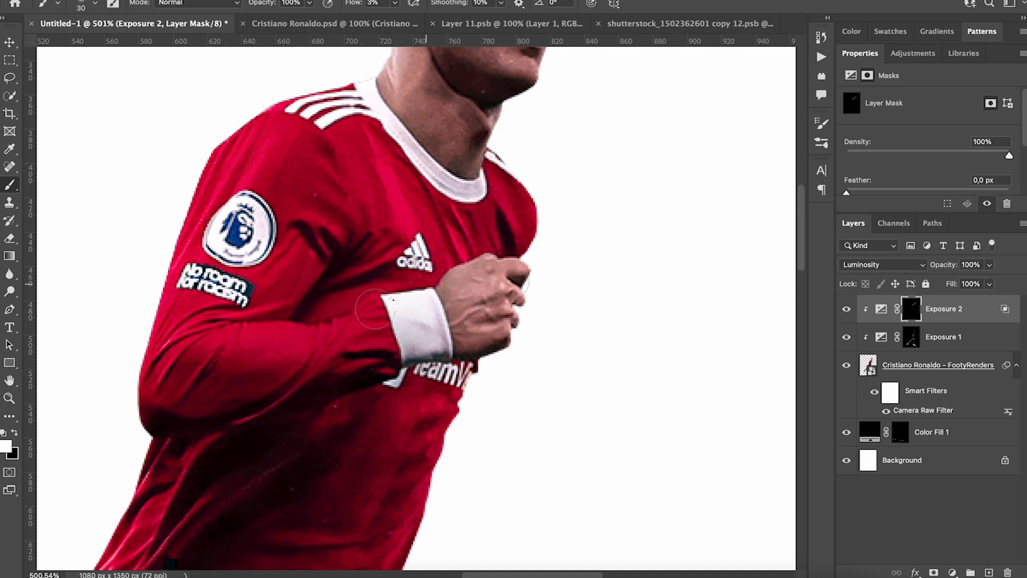
left_click_drag(375, 310, 539, 279)
scroll(344, 339, "down", 3)
scroll(344, 339, "left", 3)
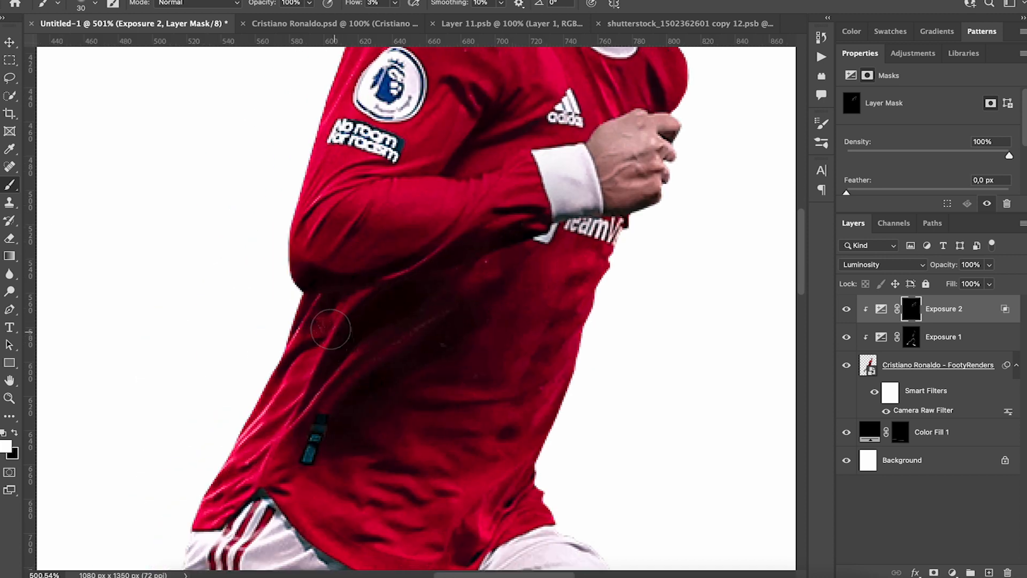
Continue the Exposure 2 mask highlights down the back of the shirt, the shorts and the trailing leg to its boot.
scroll(230, 448, "down", 3)
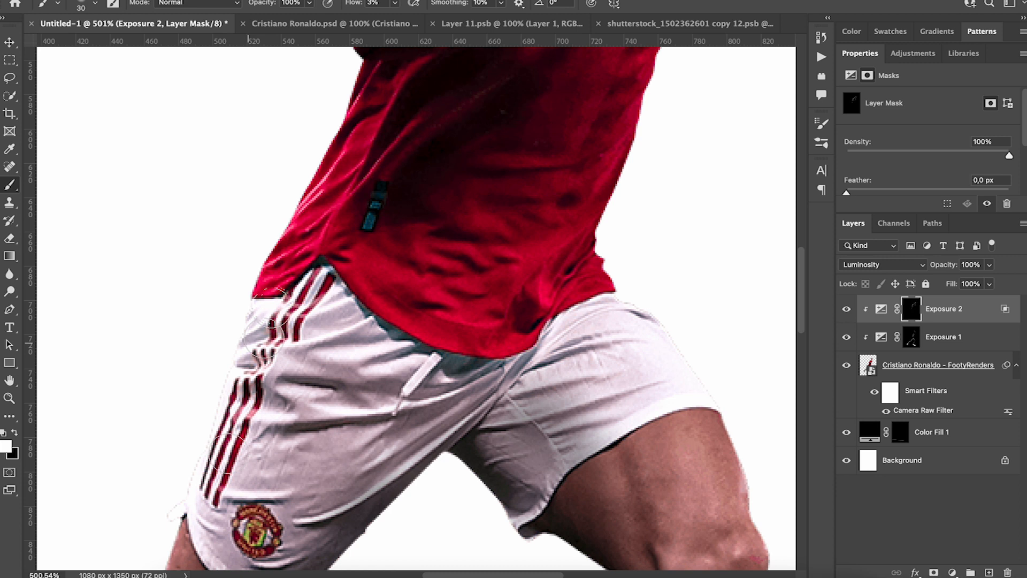
scroll(234, 404, "down", 5)
scroll(234, 404, "left", 2)
scroll(234, 404, "down", 3)
scroll(233, 404, "left", 1)
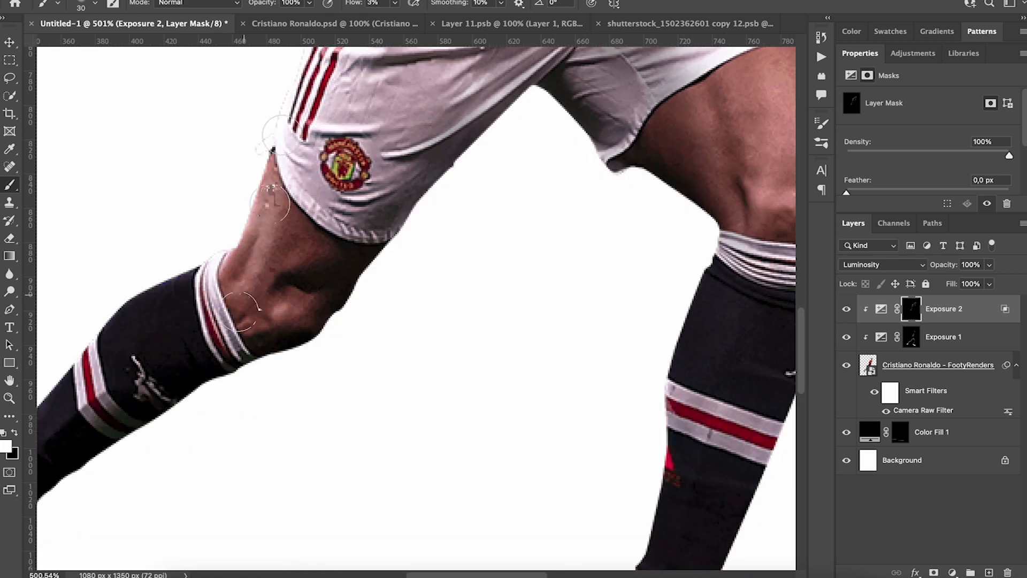
scroll(225, 248, "down", 2)
scroll(225, 248, "left", 3)
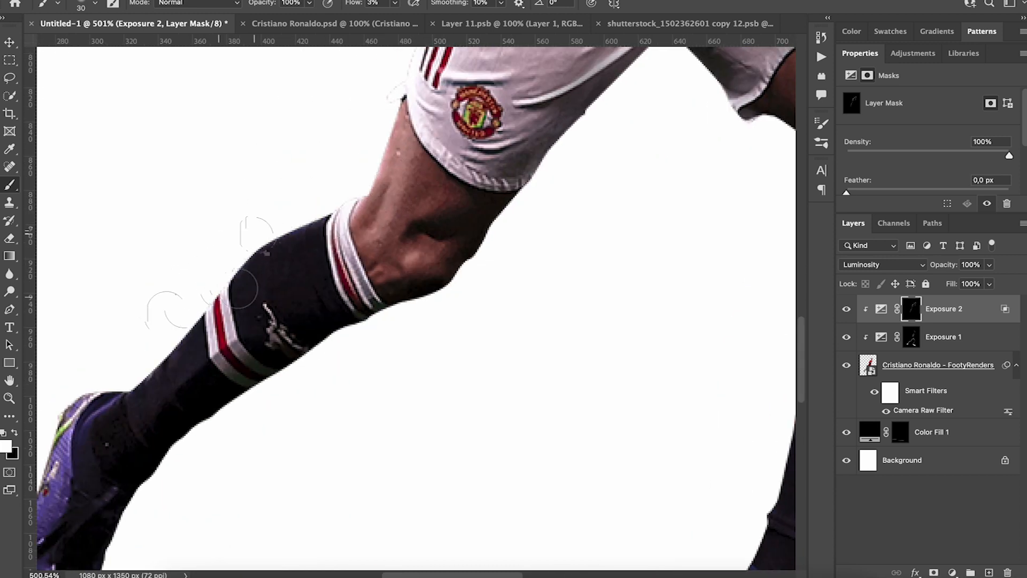
scroll(166, 343, "down", 1)
scroll(166, 342, "left", 1)
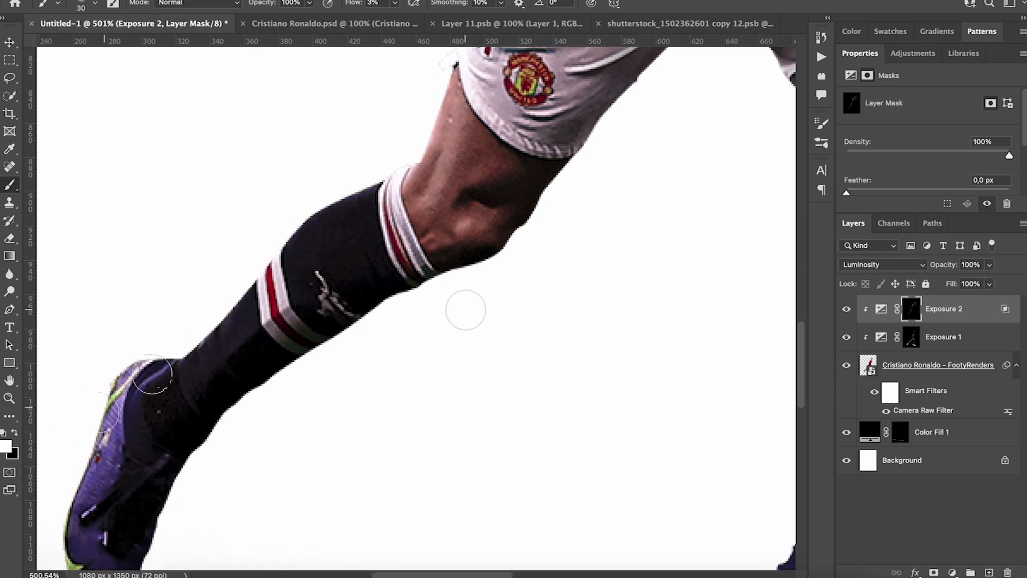
Paint highlights on the Exposure 2 mask along the front thigh and knee and up the shirt's front edge.
scroll(466, 309, "right", 8)
scroll(466, 309, "up", 3)
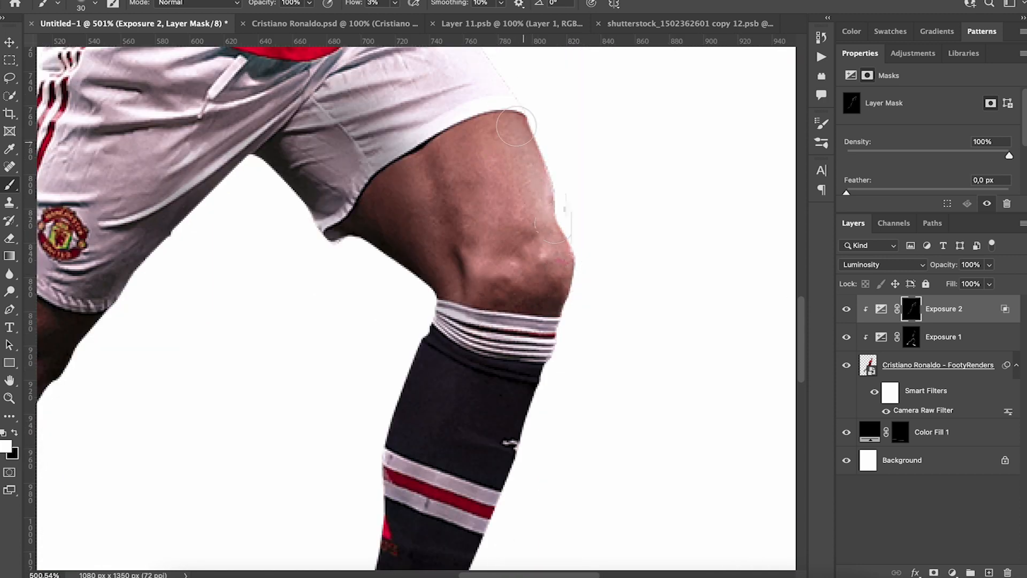
scroll(535, 264, "up", 4)
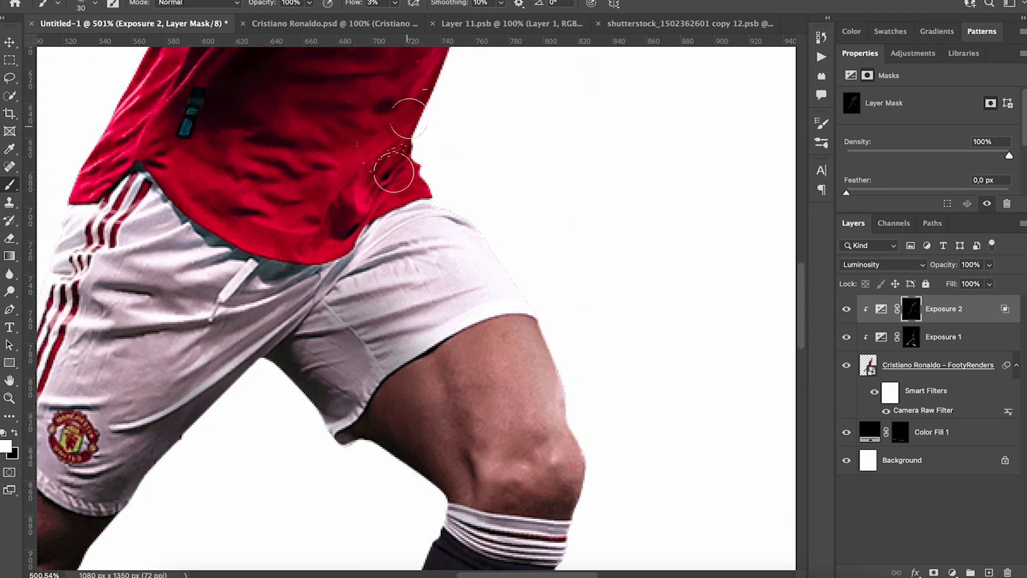
scroll(415, 112, "up", 3)
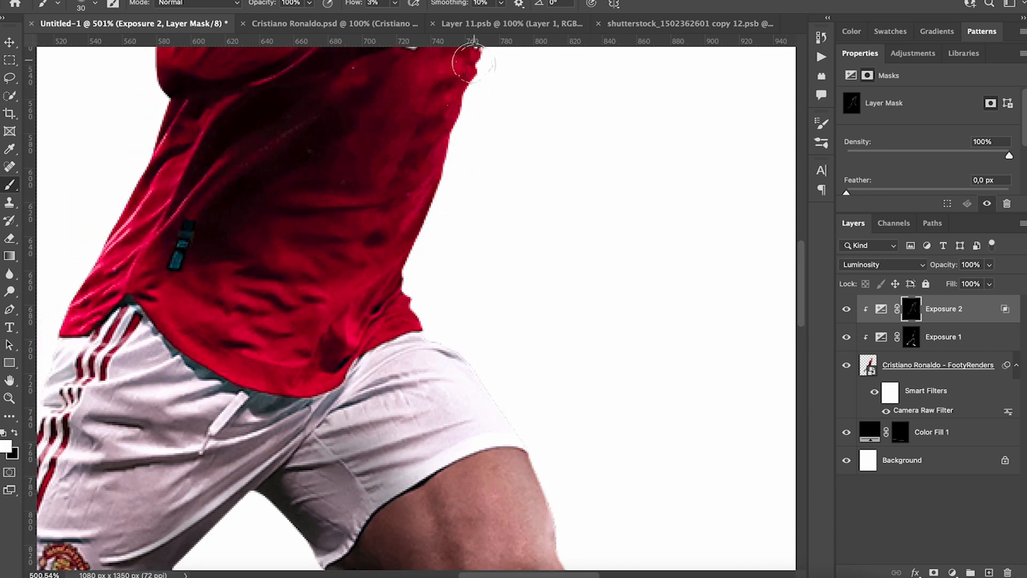
Compare the whole figure with the Exposure 2 layer hidden and shown.
scroll(469, 43, "down", 5)
scroll(532, 300, "down", 10)
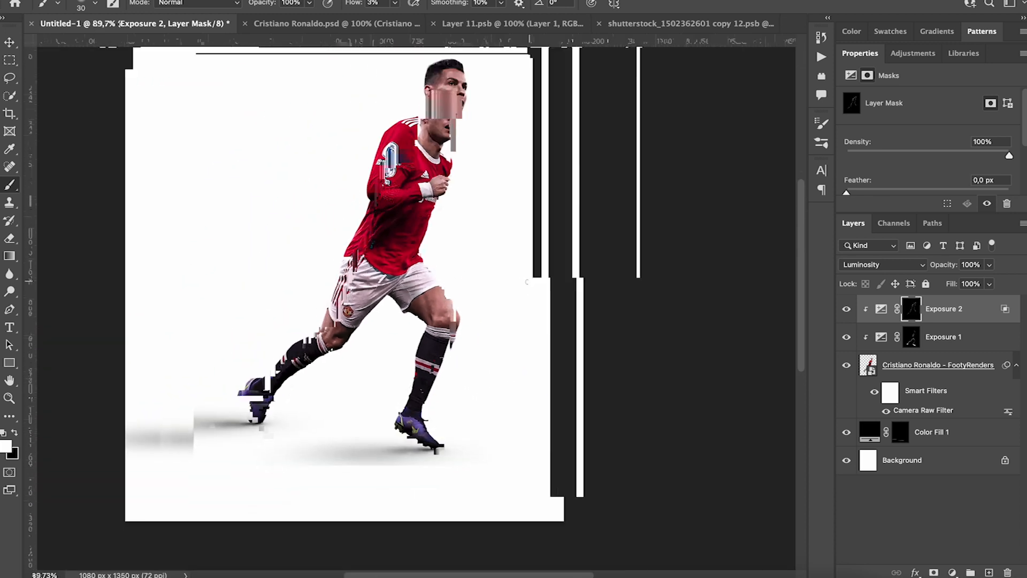
left_click(847, 309)
left_click(846, 309)
left_click(846, 309)
left_click(846, 309)
left_click(847, 309)
left_click(847, 309)
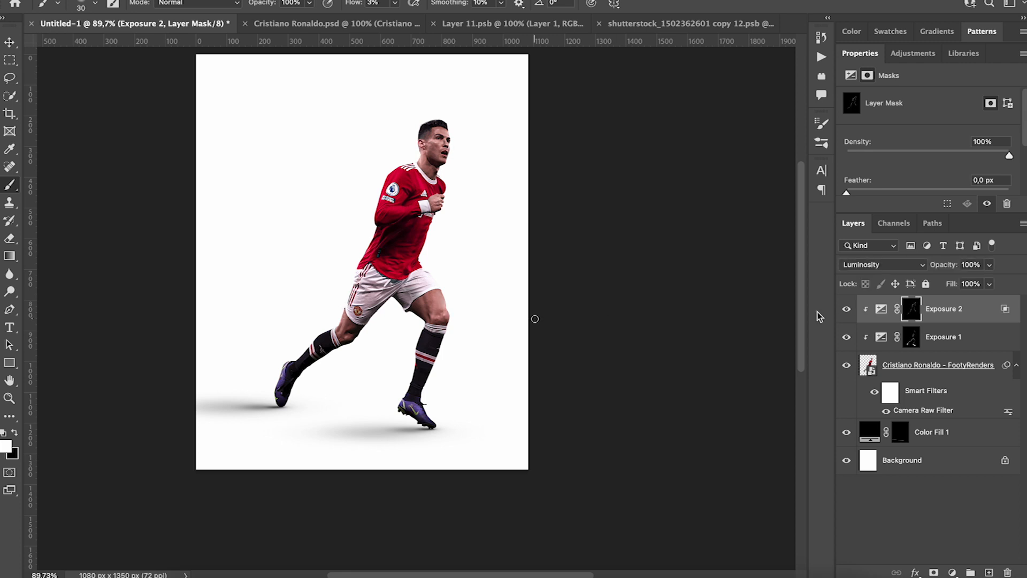
Compare the figure with the Exposure 4 and Exposure 3 layers hidden and shown.
scroll(534, 318, "up", 5)
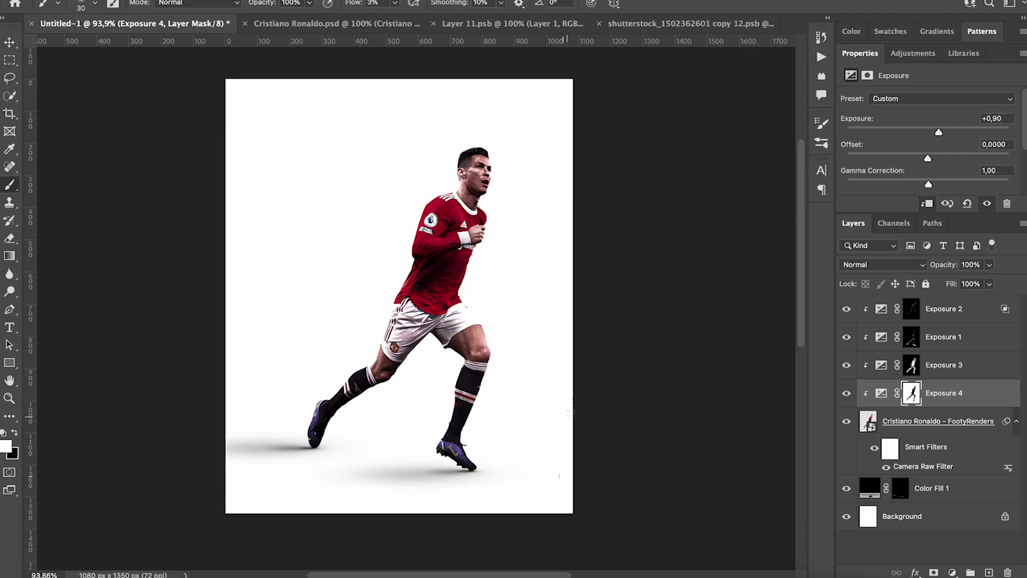
scroll(569, 400, "up", 5)
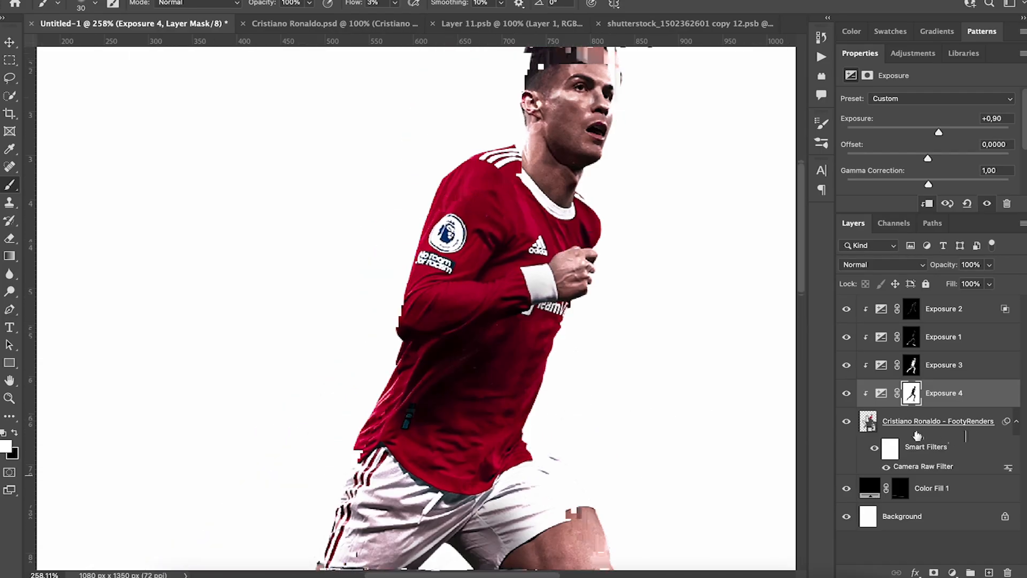
mouse_move(848, 394)
left_mouse_down()
mouse_move(848, 366)
mouse_move(848, 394)
left_mouse_up()
left_click_drag(848, 394, 847, 365)
Paint over the torso on the Exposure 3 mask with a soft 70 px black brush at 100% flow.
left_click(911, 365)
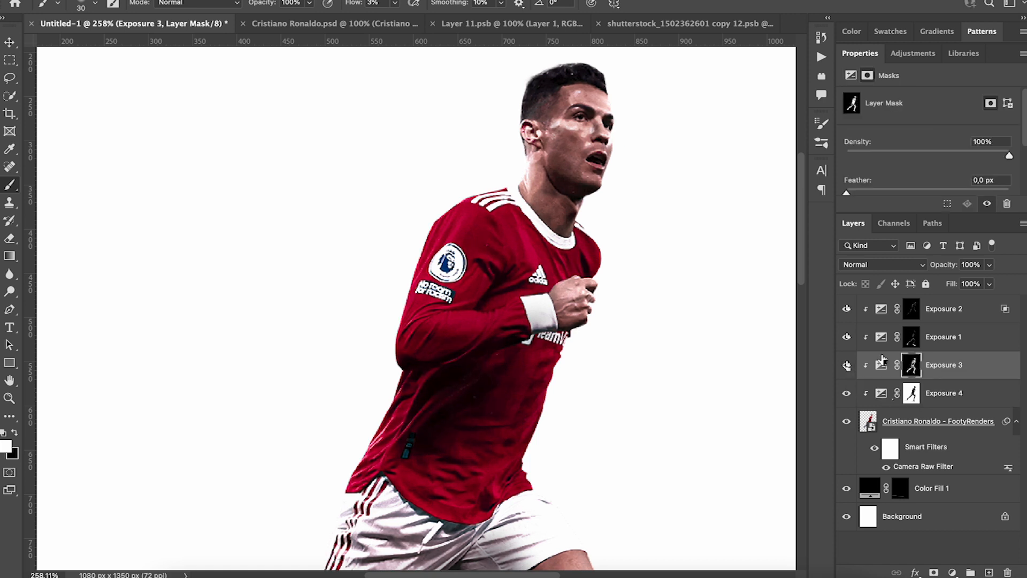
left_click(90, 5)
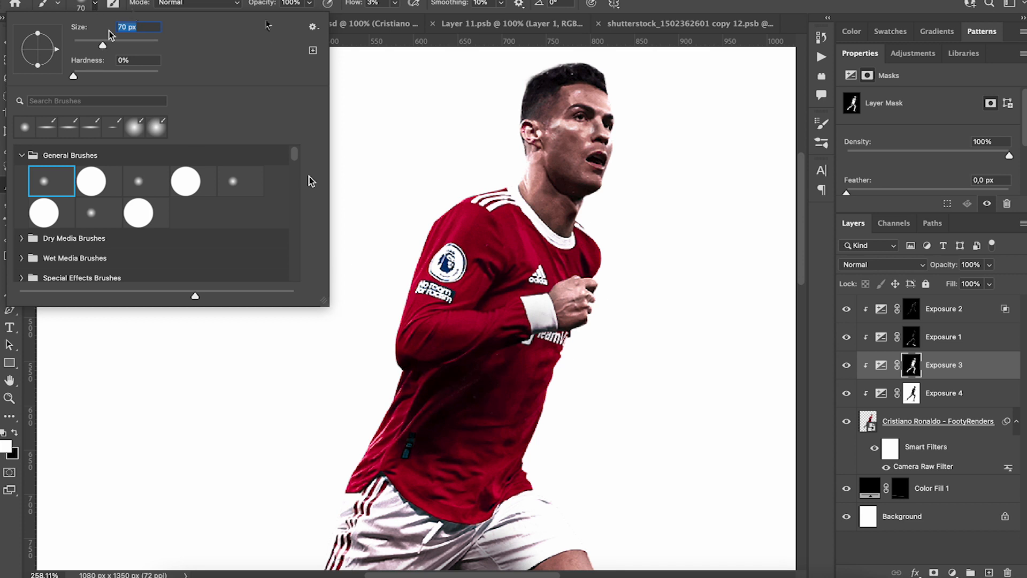
left_click(95, 7)
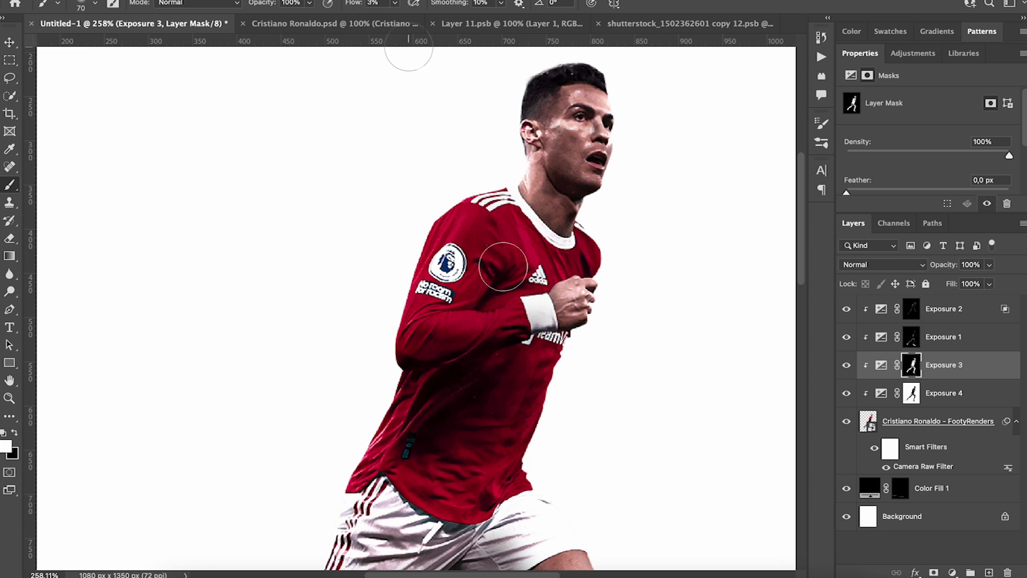
left_click_drag(358, 5, 458, 30)
key("x")
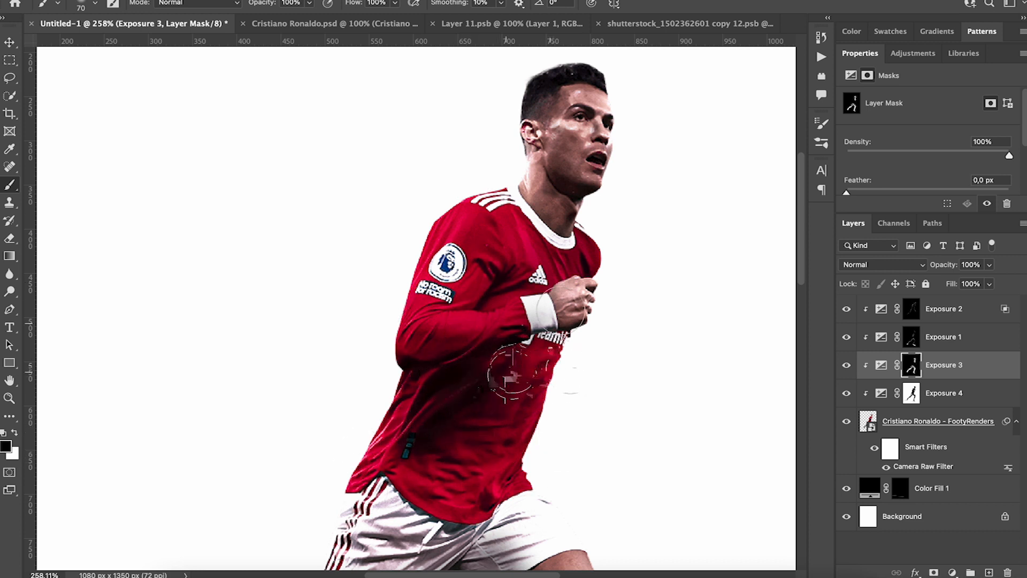
Continue painting black on the Exposure 3 mask around the shorts and legs, and review the whole figure.
scroll(633, 235, "down", 5)
scroll(633, 234, "up", 5)
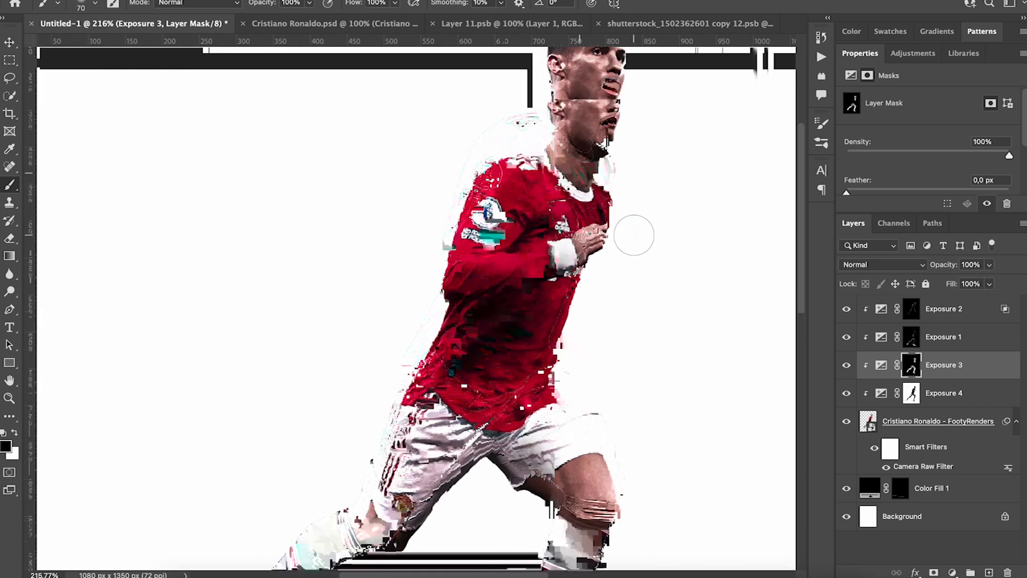
scroll(633, 234, "down", 3)
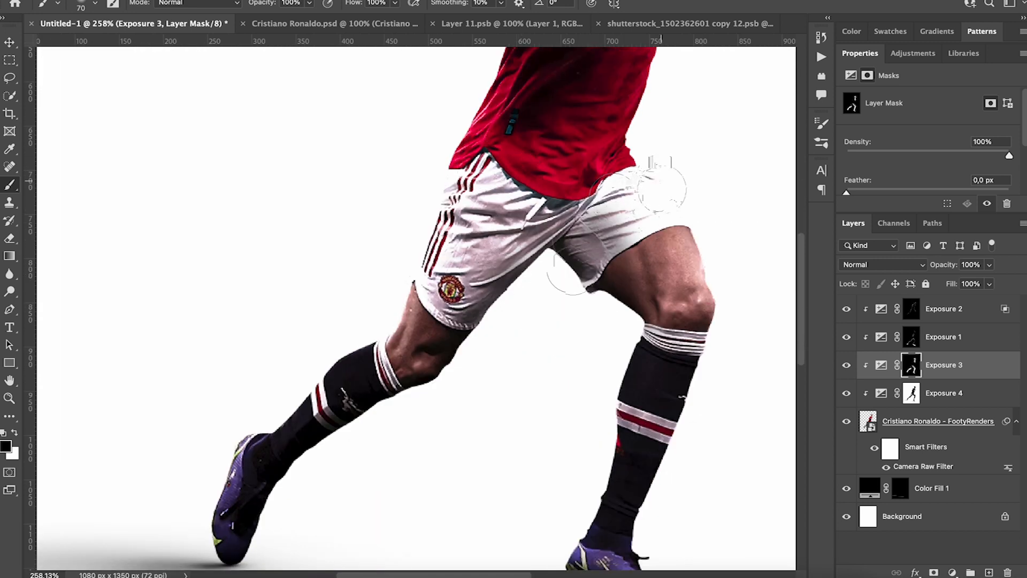
scroll(593, 409, "down", 3)
scroll(594, 409, "left", 3)
scroll(578, 415, "down", 5)
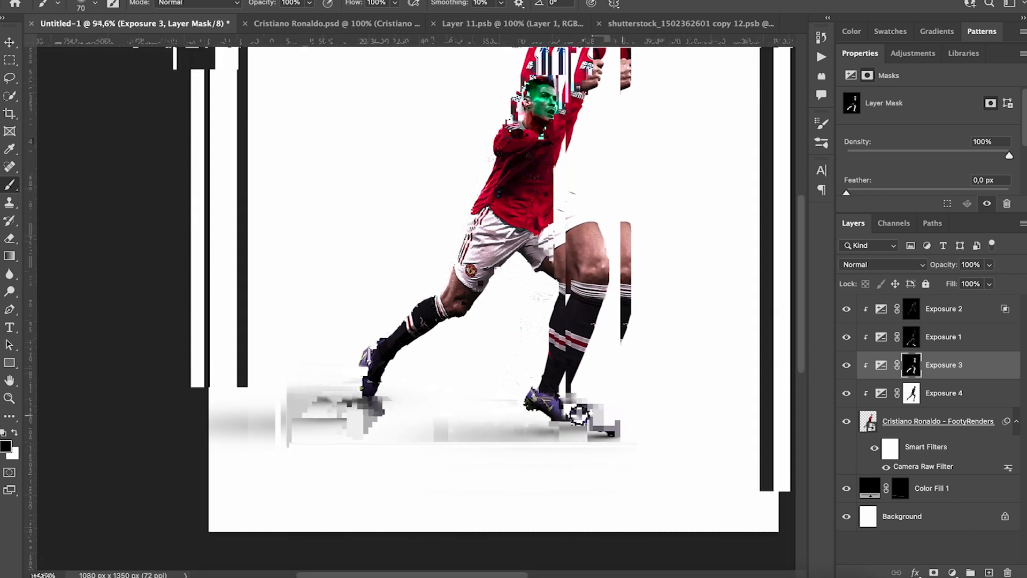
scroll(579, 415, "up", 2)
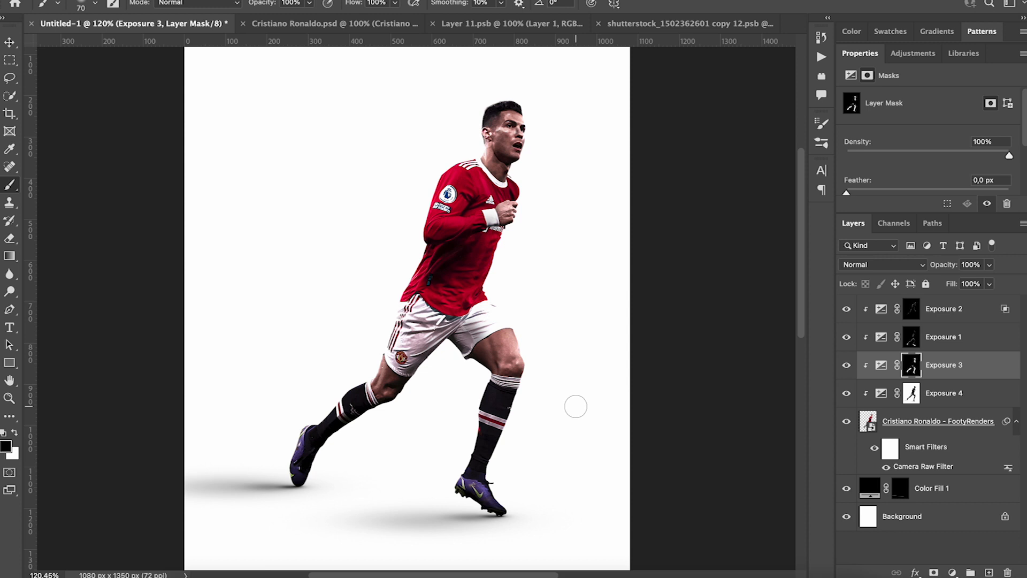
Above the Background layer, draw a 250 × 250 px golden-yellow rectangle near the canvas's upper-left corner.
left_click(868, 529)
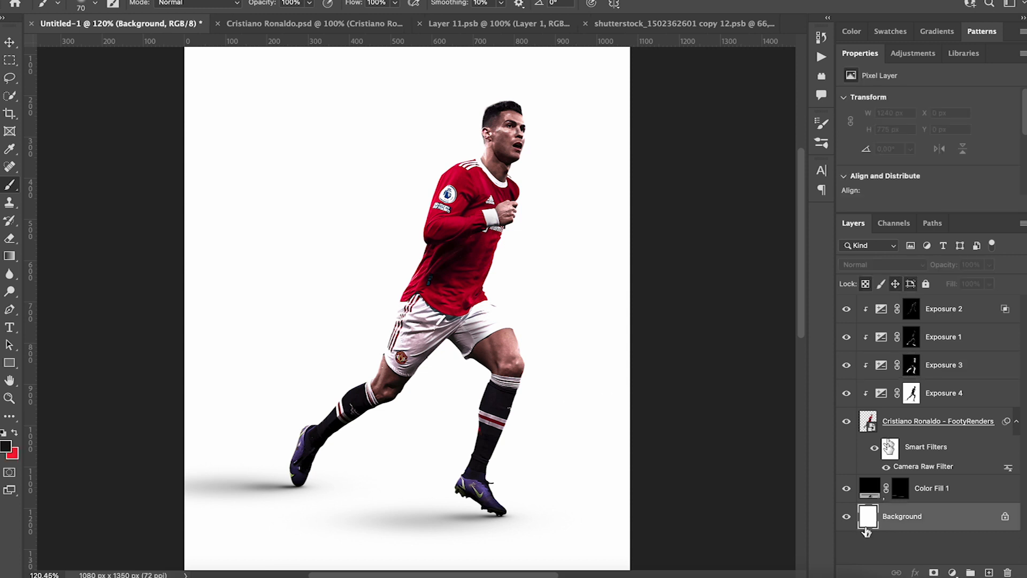
left_click(987, 573)
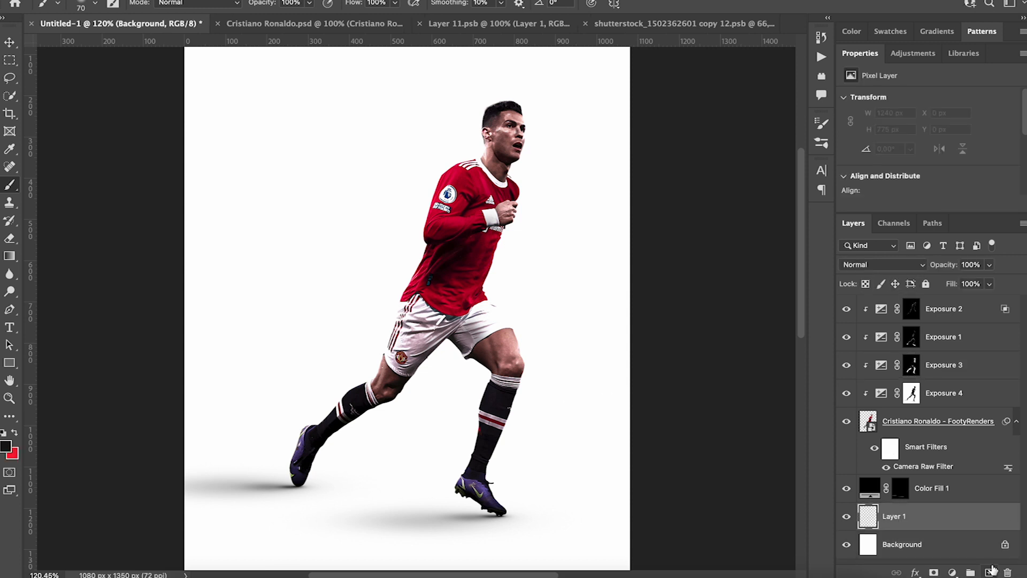
left_click(15, 367)
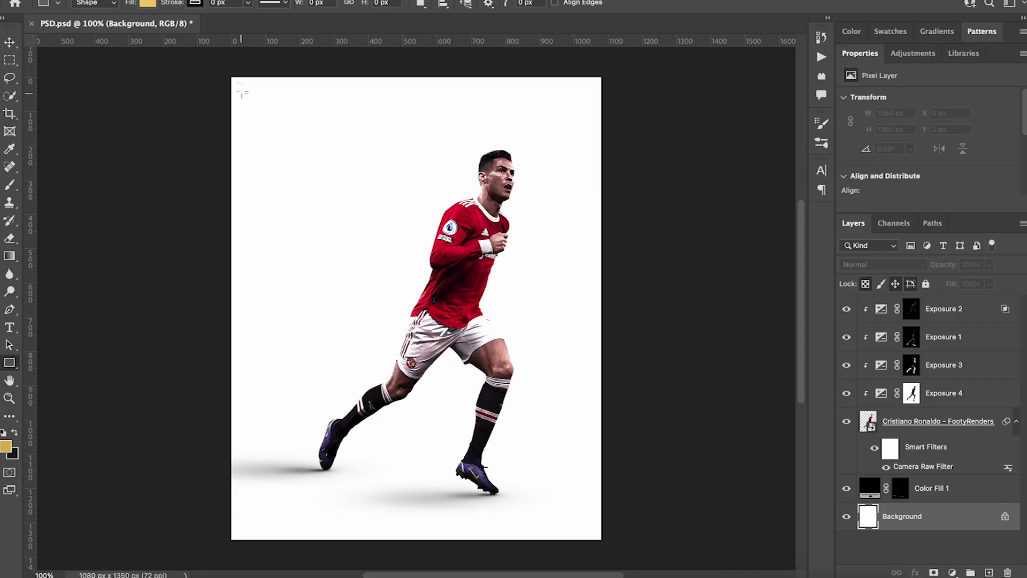
left_click_drag(240, 87, 326, 206)
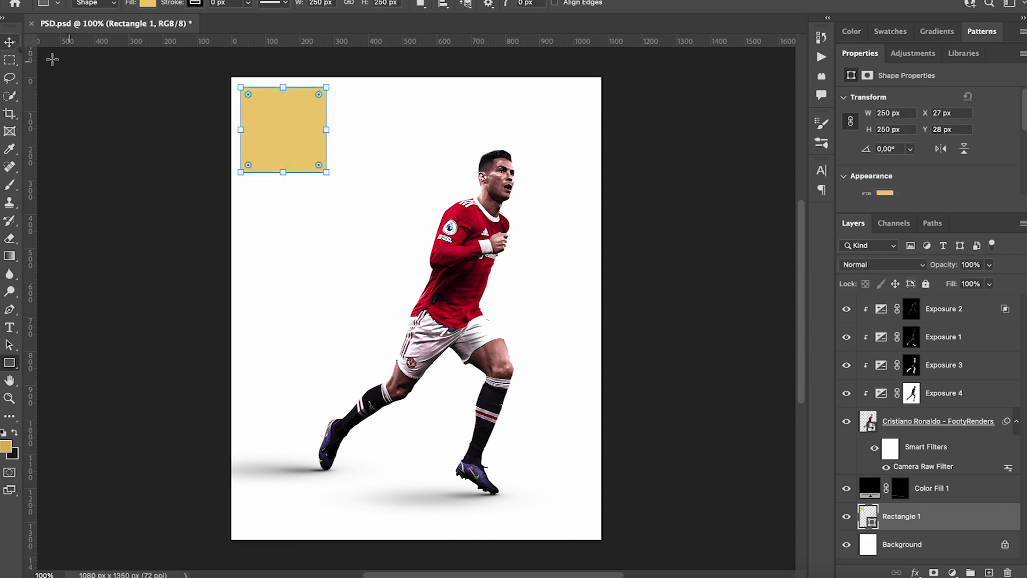
Place a vertical and a horizontal guide through the centre of the canvas.
left_click(9, 44)
left_click_drag(30, 288, 417, 319)
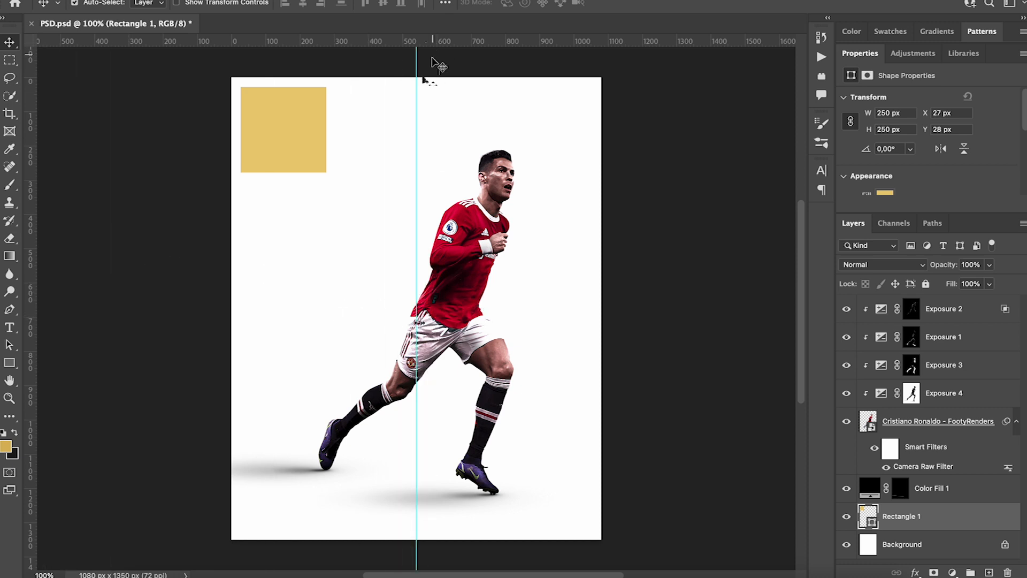
left_click_drag(415, 49, 477, 308)
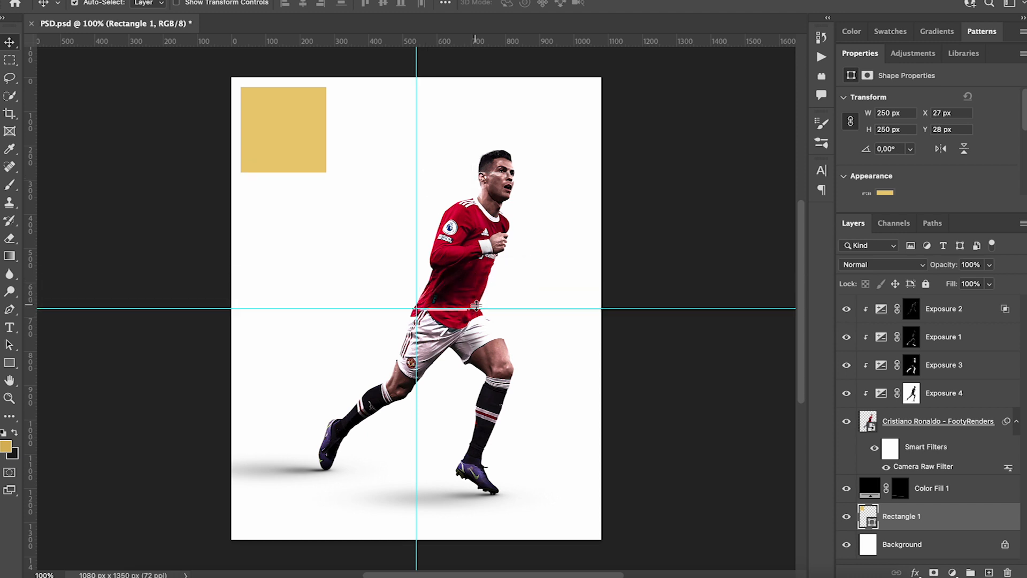
Stretch the yellow rectangle to 541 px wide and move it to X 0, Y 0, spanning from the canvas edge to the vertical guide.
key("ctrl+t")
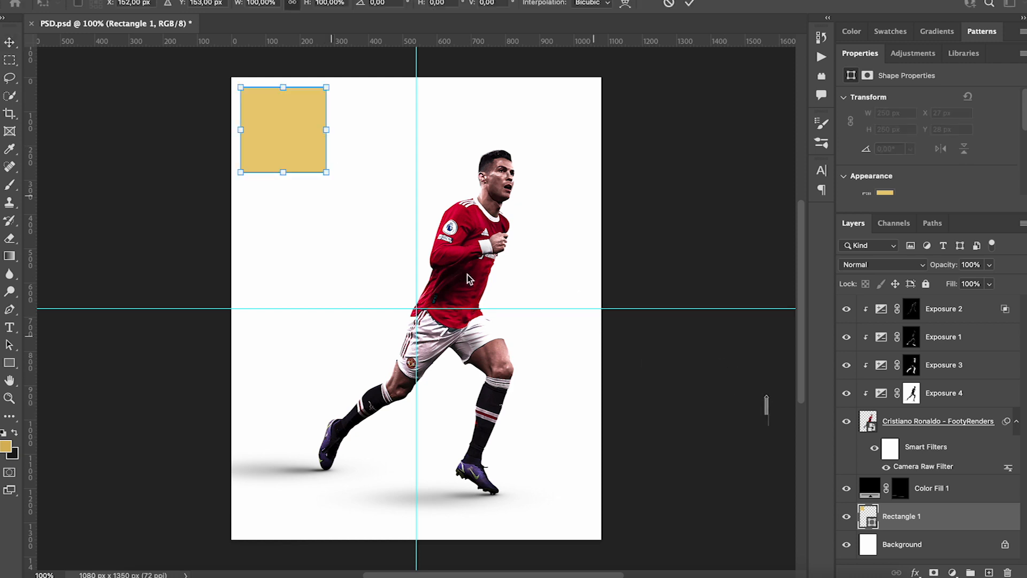
left_click_drag(241, 132, 232, 131)
left_click_drag(328, 132, 417, 132)
key("Return")
key("ctrl+t")
left_click_drag(295, 125, 288, 113)
key("Return")
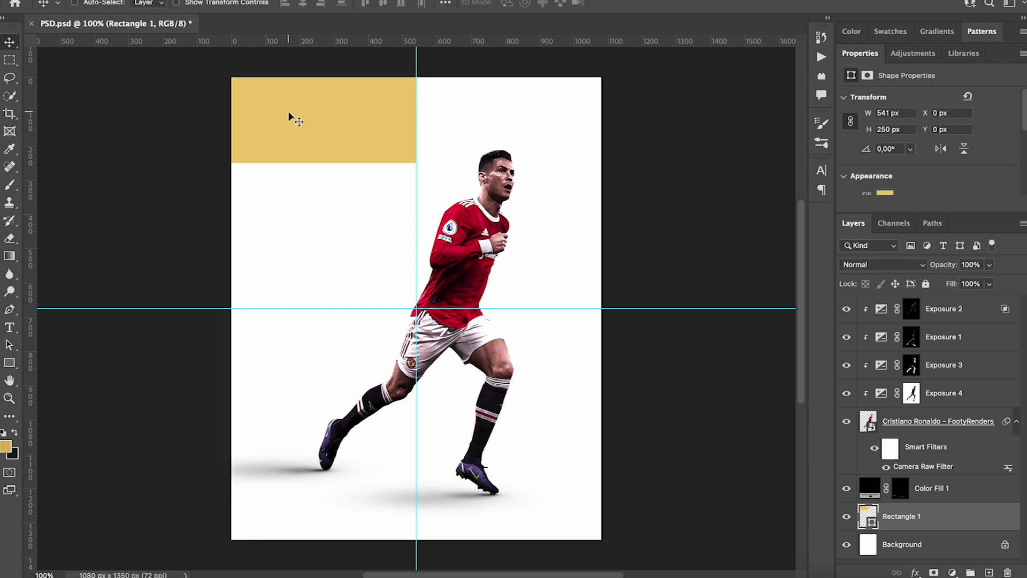
Slant the rectangle with a Perspective transform, lowering its right edge until its upper corner meets the intersection of the guides.
key("ctrl+t")
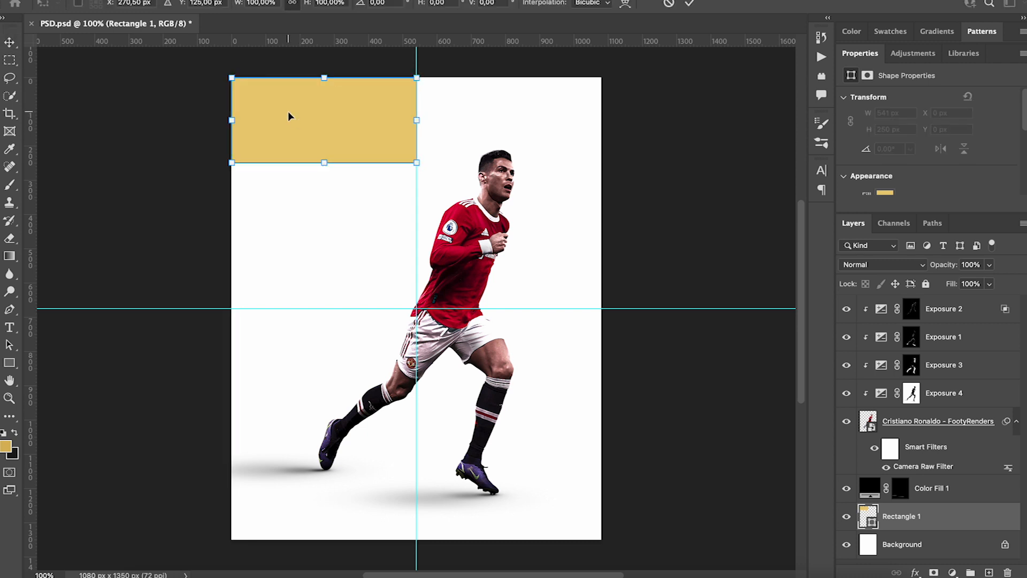
right_click(288, 113)
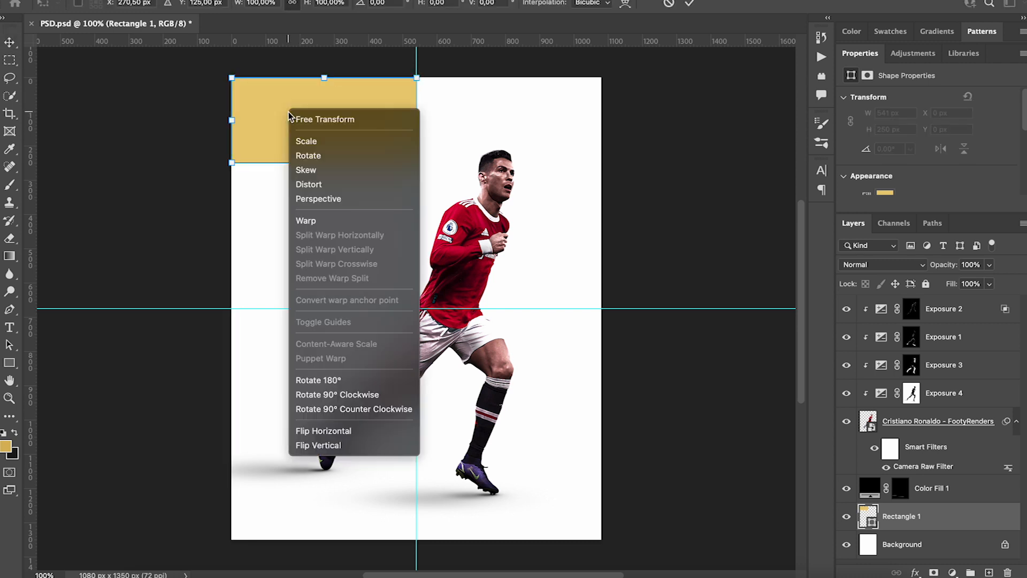
left_click(363, 199)
left_click_drag(417, 121, 417, 346)
key("Return")
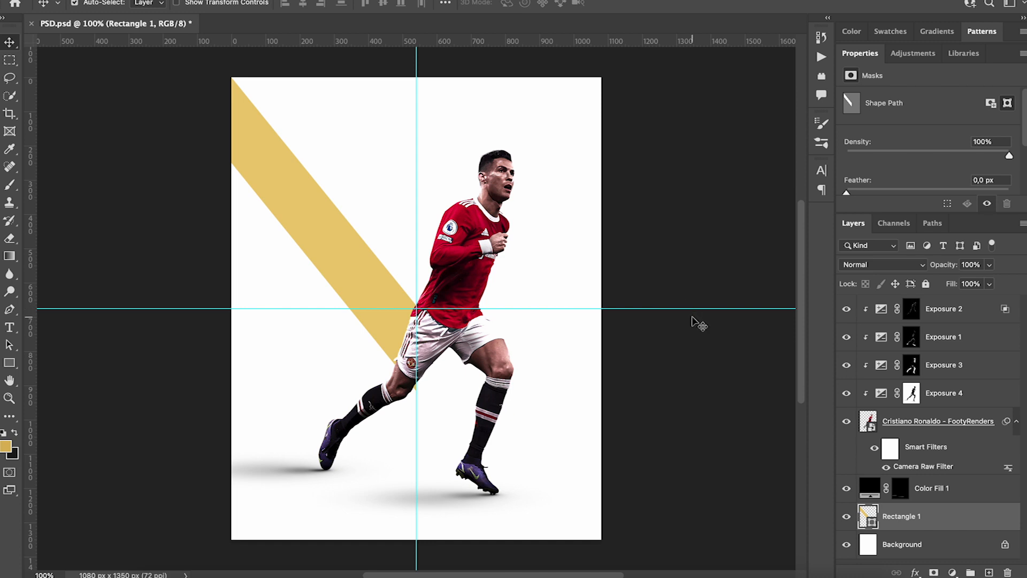
Duplicate the slanted band and move the copy into the right half, with its lower tip on the canvas's bottom-right corner.
key("ctrl+j")
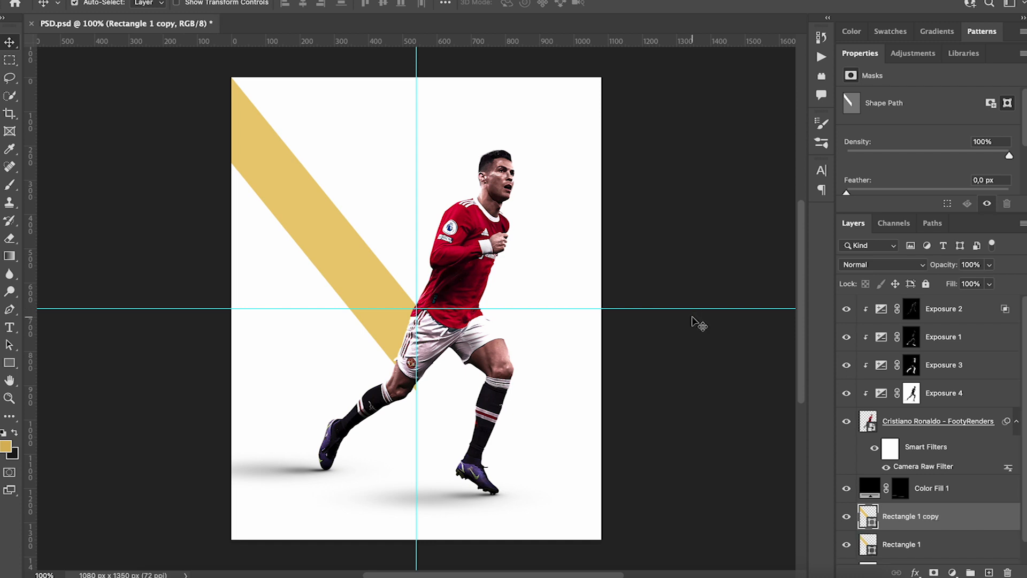
key("ctrl+t")
left_click_drag(272, 198, 453, 310)
left_click_drag(453, 268, 452, 301)
key("Return")
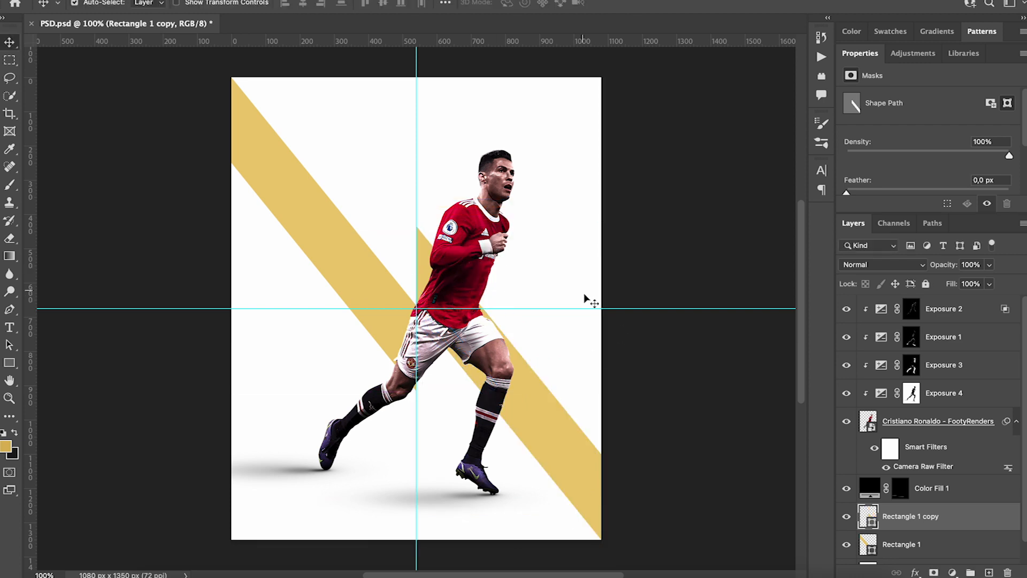
Add a Solid Color fill layer in dark grey #181818 directly above the Background layer.
scroll(921, 489, "down", 1)
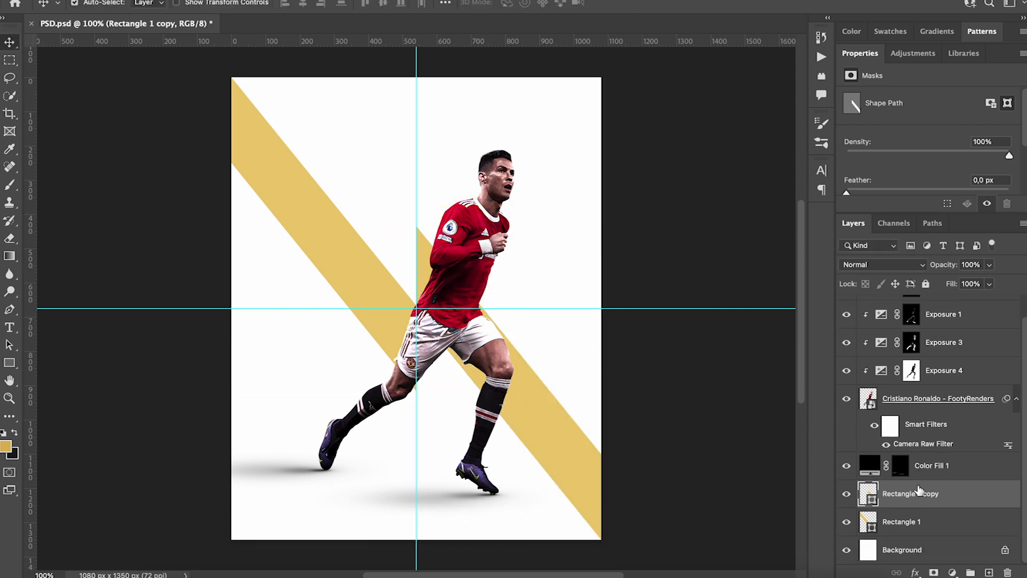
left_click(925, 550)
left_click(952, 572)
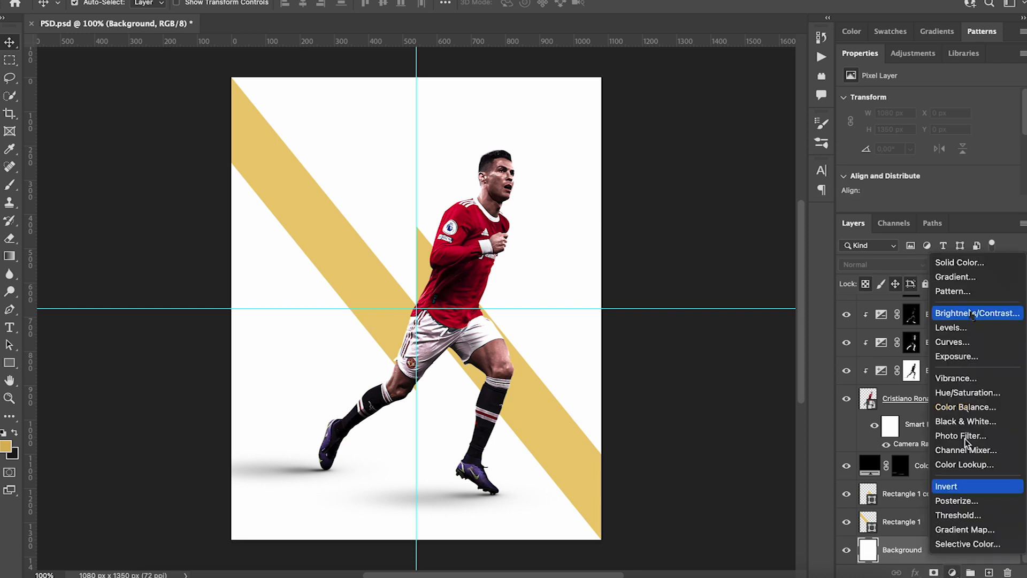
left_click(957, 261)
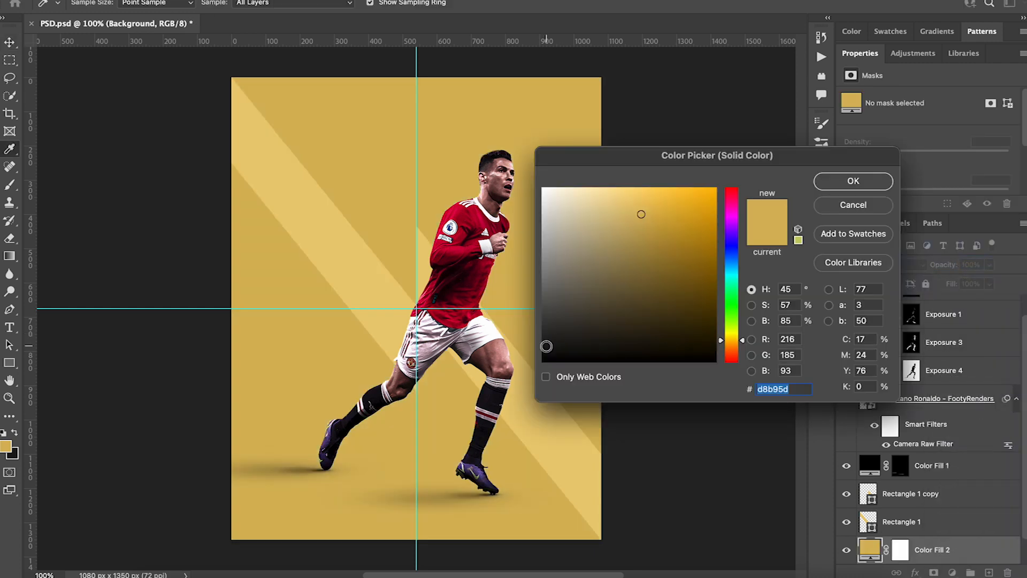
type("181818")
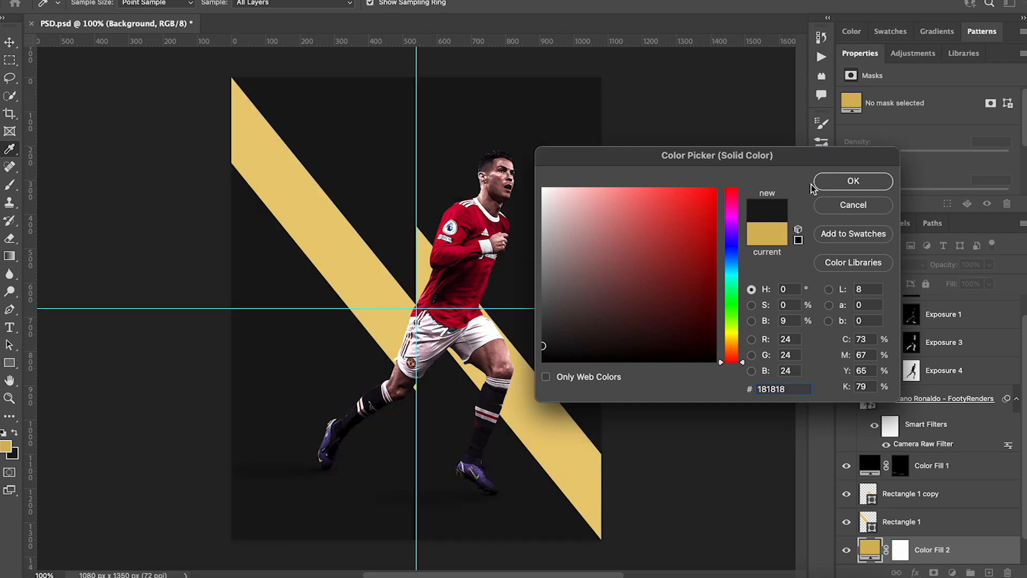
left_click(837, 188)
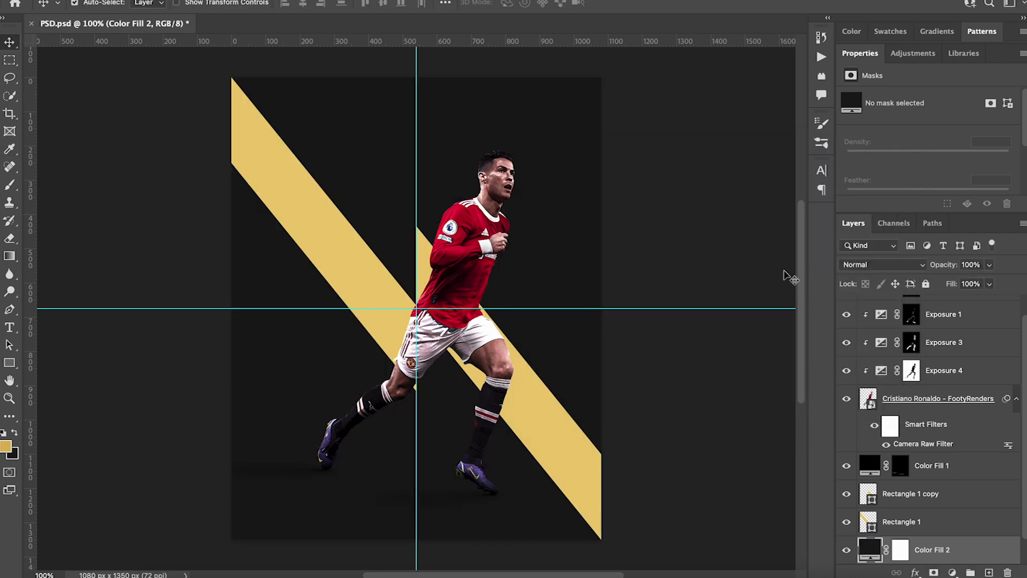
Group the Rectangle 1 and Rectangle 1 copy layers and name the group "Rectangles".
scroll(901, 455, "down", 2)
left_click(904, 496)
left_click(912, 474, "shift")
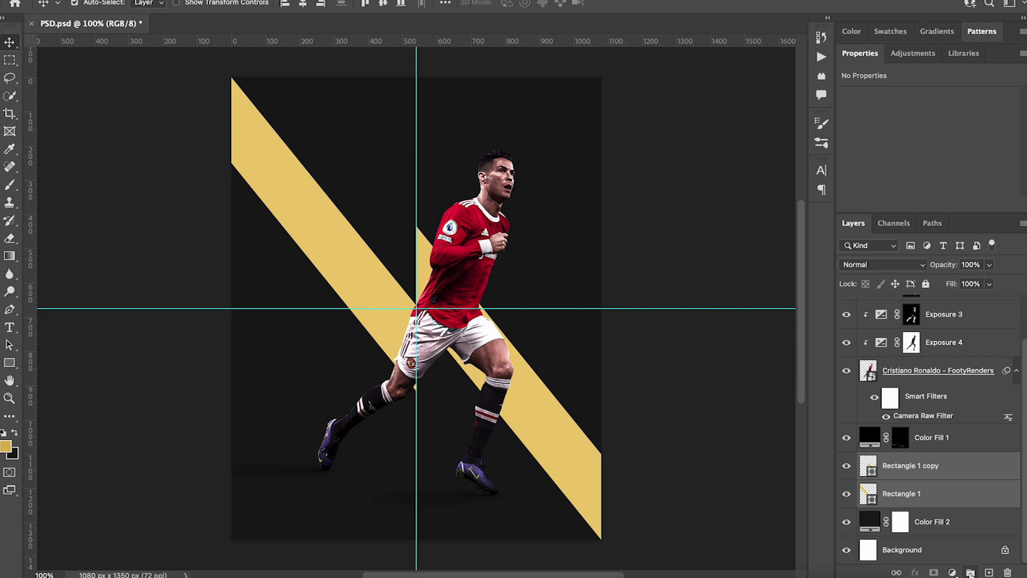
left_click(970, 573)
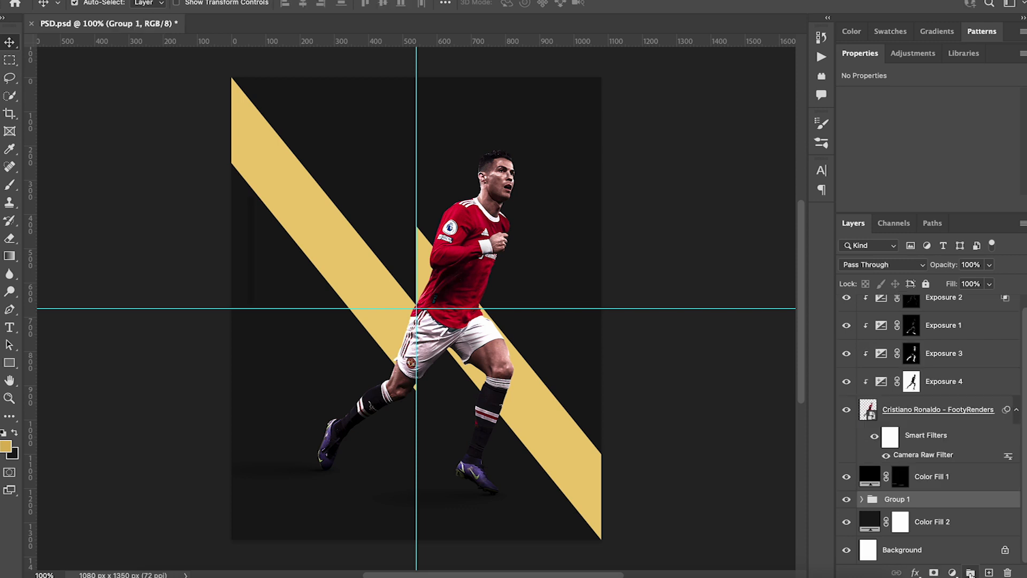
double_click(901, 500)
type("Rectangles")
key("Return")
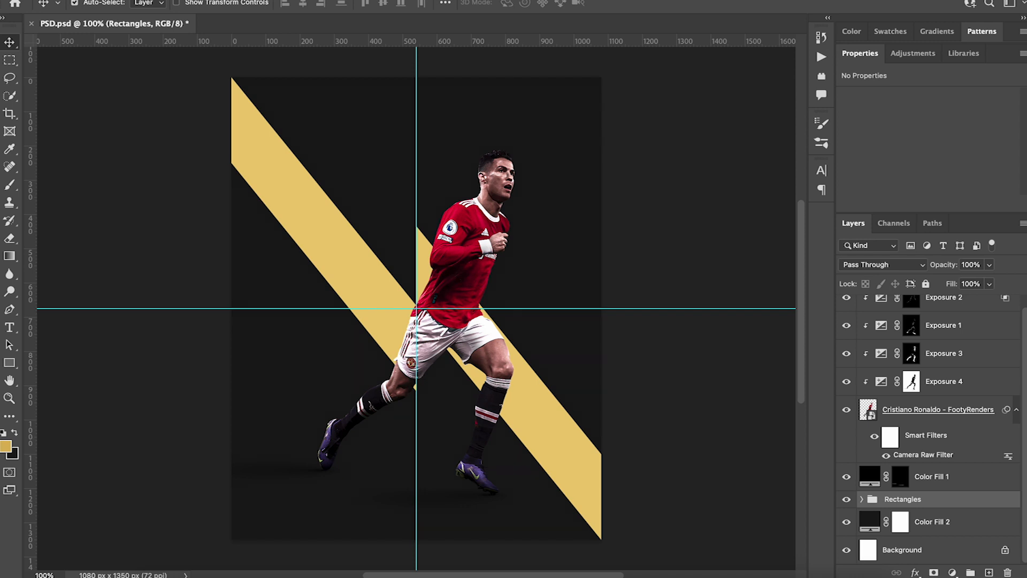
Duplicate the Rectangles group and rename the copy "Rectangles lines".
key("ctrl+j")
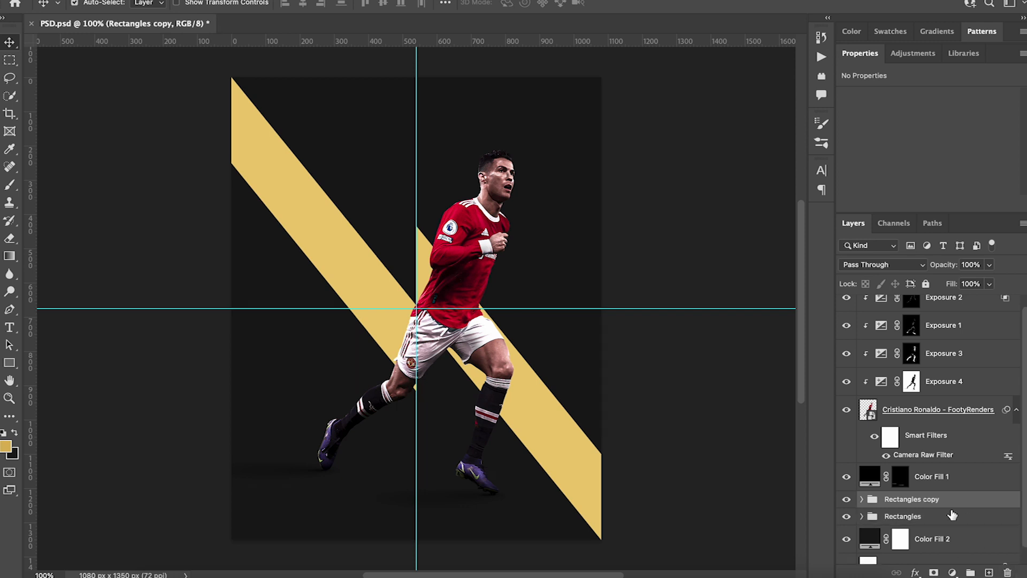
double_click(935, 500)
left_click(925, 501)
left_click_drag(925, 500, 995, 506)
key("BackSpace")
type("lines")
key("Return")
Set the Rectangles lines group's fill to 0% and give it a 2 px inside Stroke effect.
left_click_drag(951, 288, 738, 277)
double_click(1011, 501)
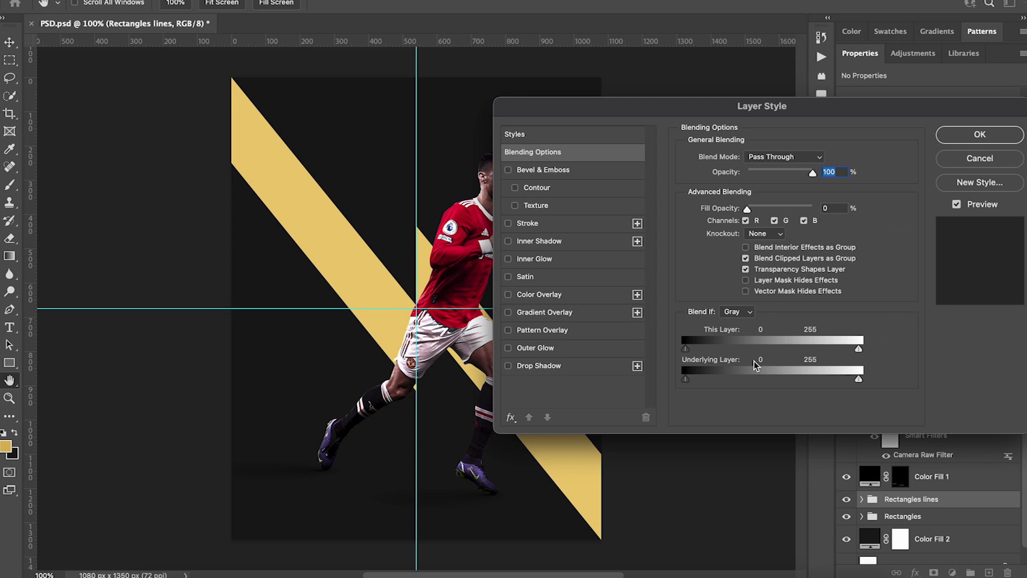
left_click(508, 224)
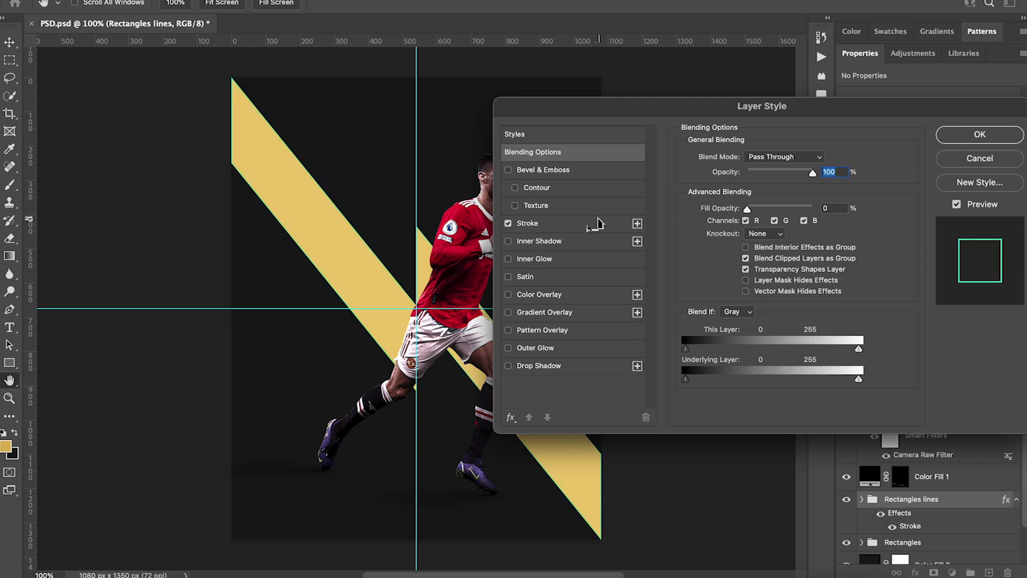
left_click(599, 223)
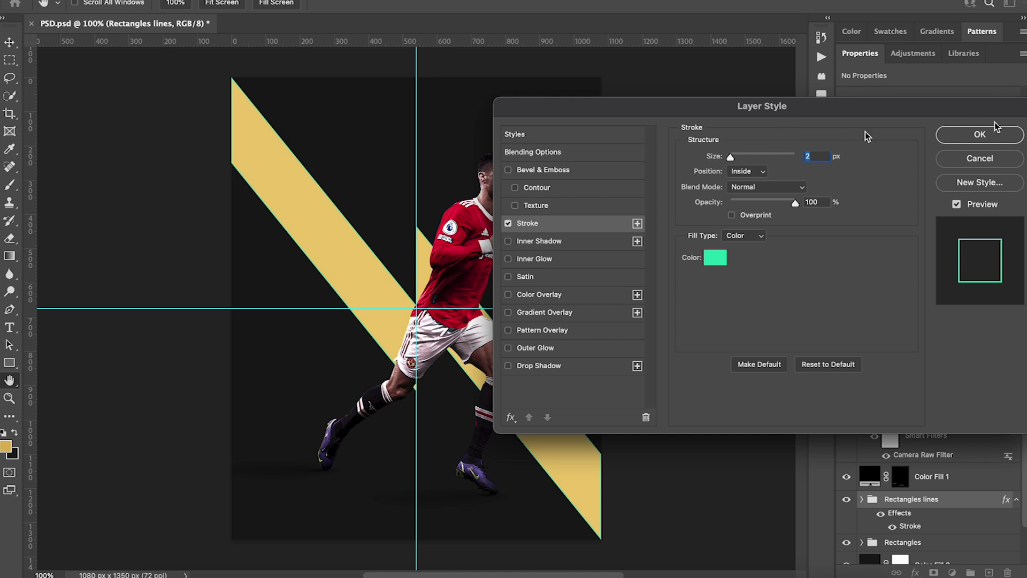
left_click(975, 136)
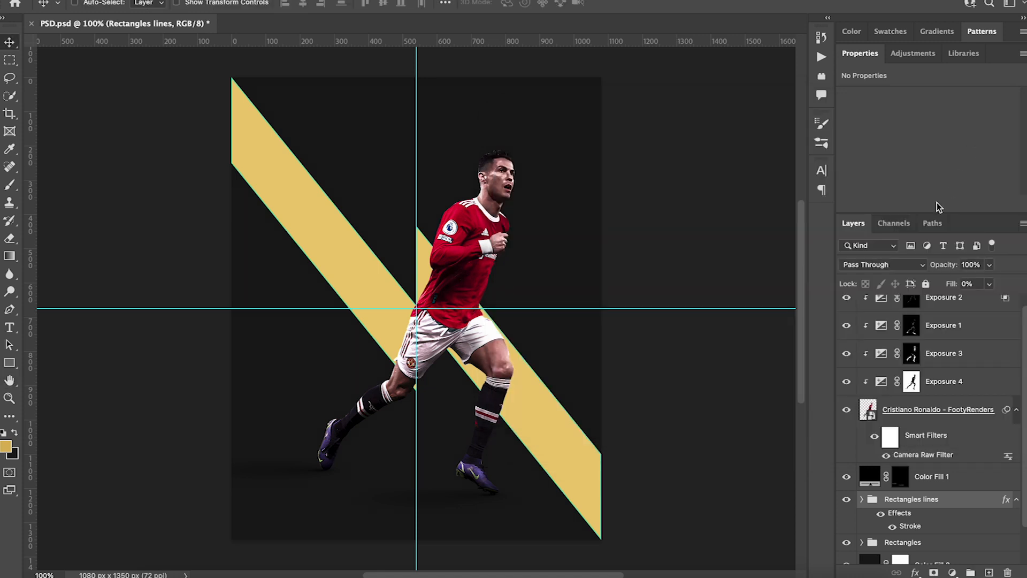
Shift the outlined Rectangles lines group down and to the right so its outlines are offset from the solid bands.
key("ctrl+t")
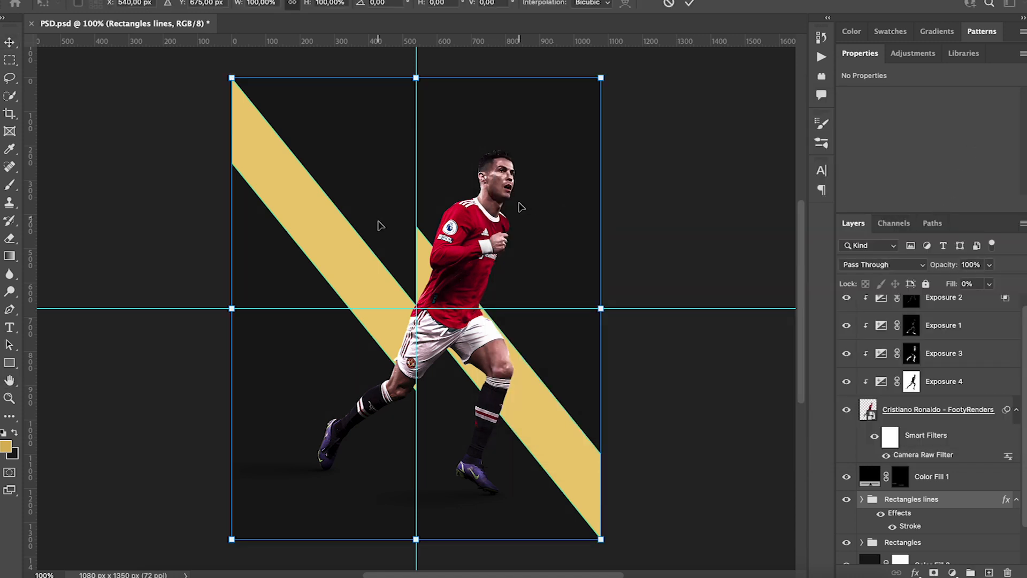
left_click_drag(345, 225, 368, 234)
key("Return")
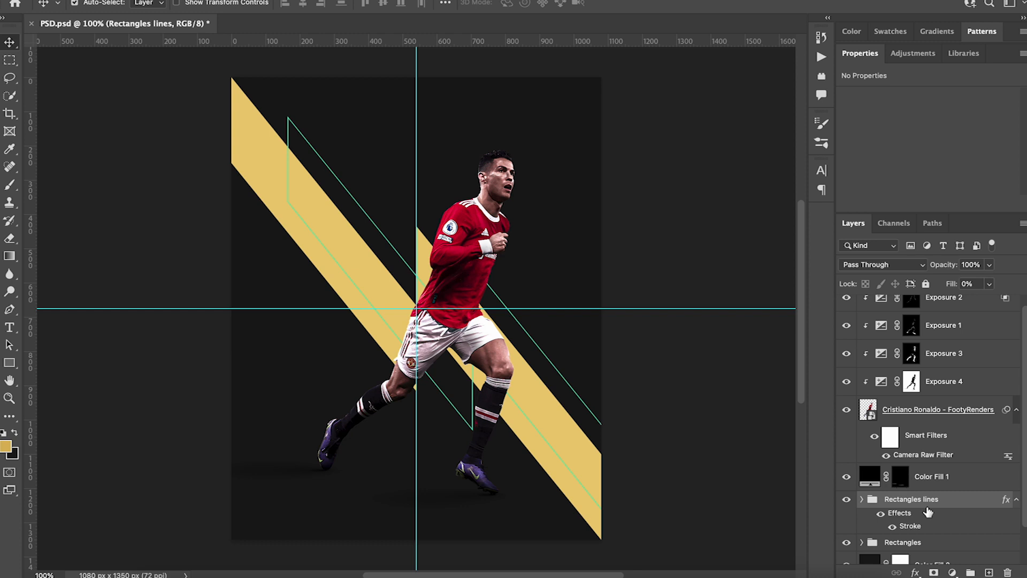
Group the Rectangles lines and Rectangles groups together and name the new group "REC".
left_click(920, 544, "shift")
left_click_drag(939, 553, 970, 572)
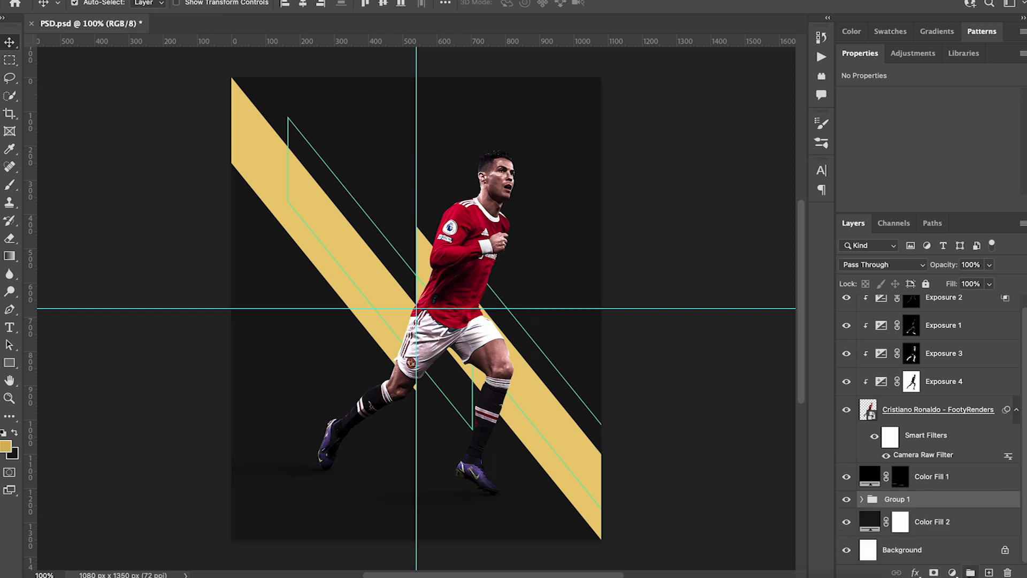
type("RE")
key("Return")
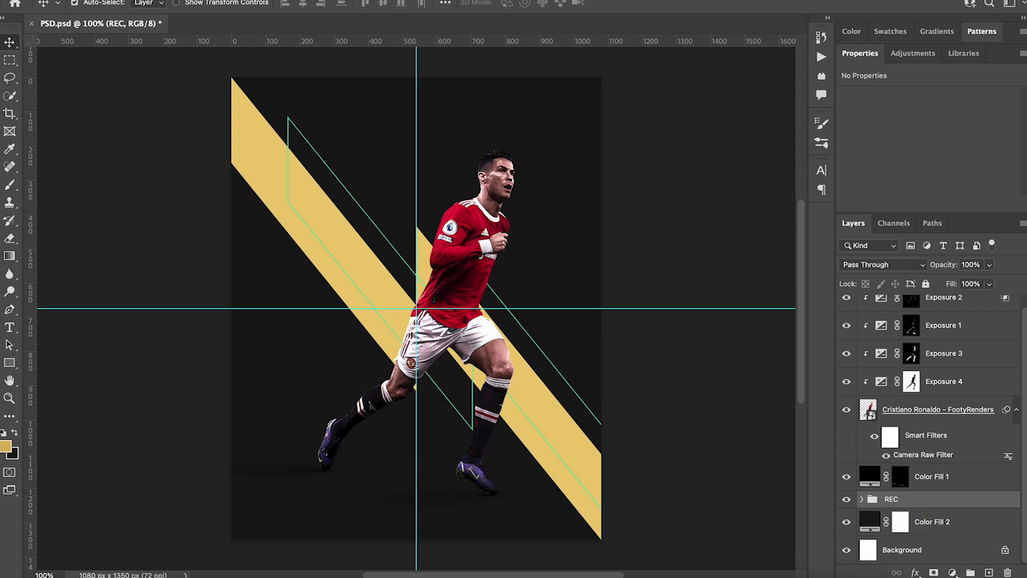
Clip a Solid Color fill with the copied red to the REC group, and clear the guides from the canvas.
left_click(952, 572)
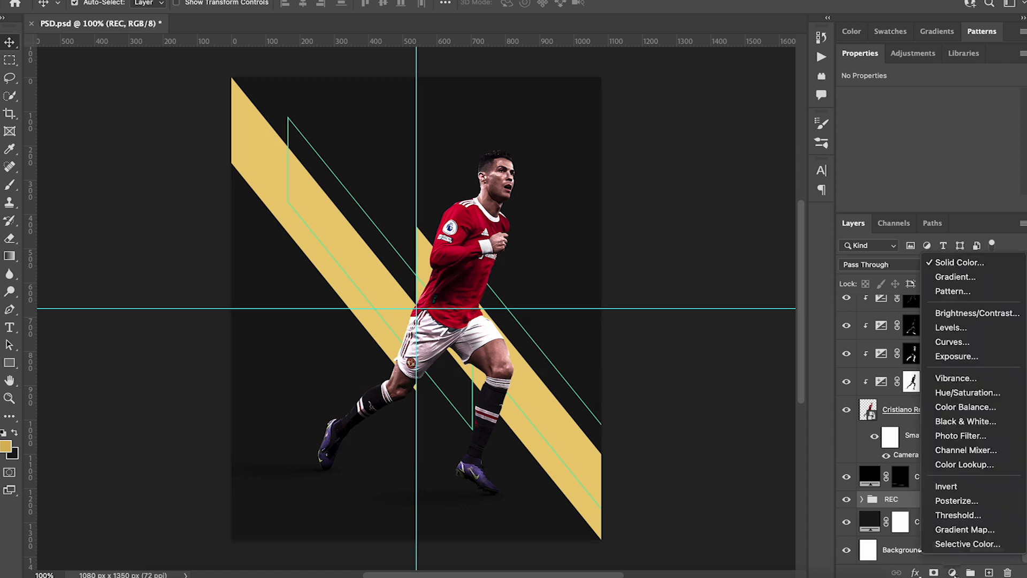
left_click(944, 263)
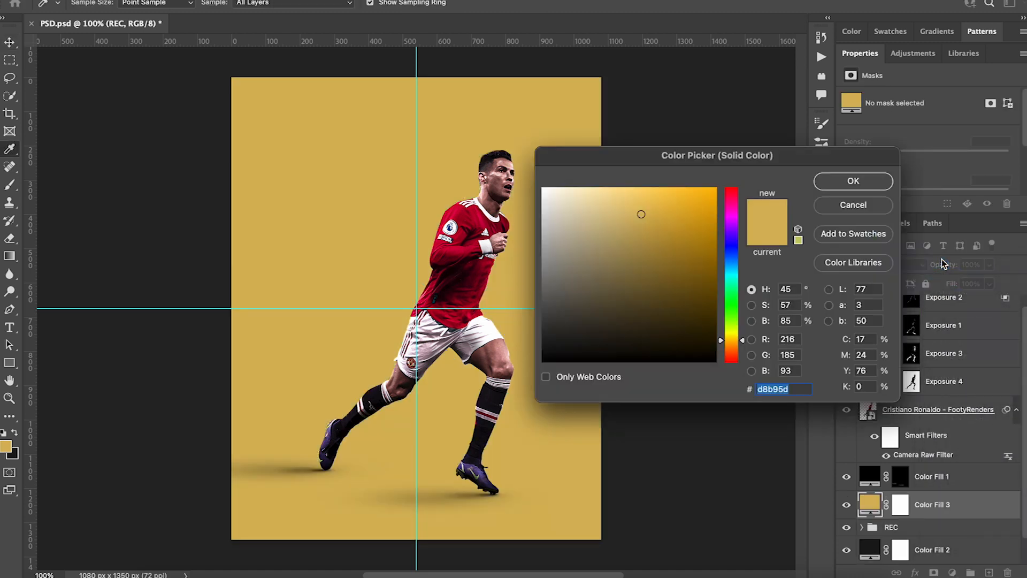
key("ctrl+v")
left_click(838, 184)
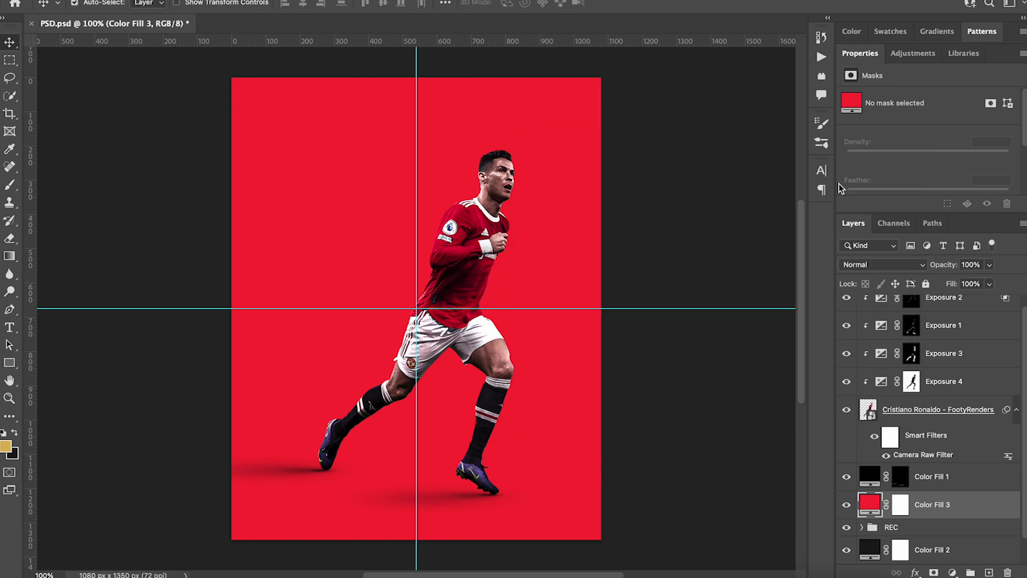
left_click(925, 516, "alt")
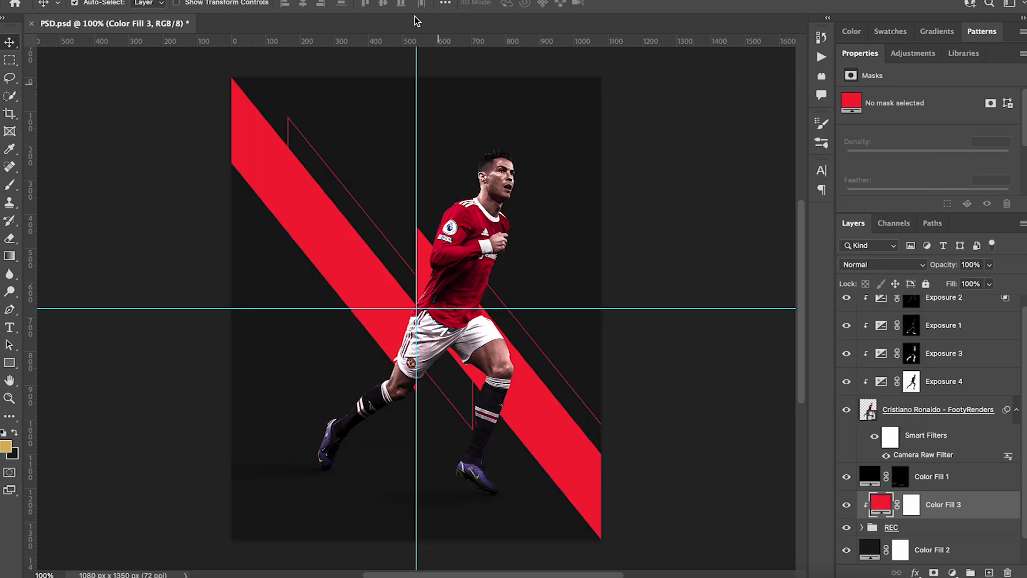
left_click(368, 1)
left_click(388, 327)
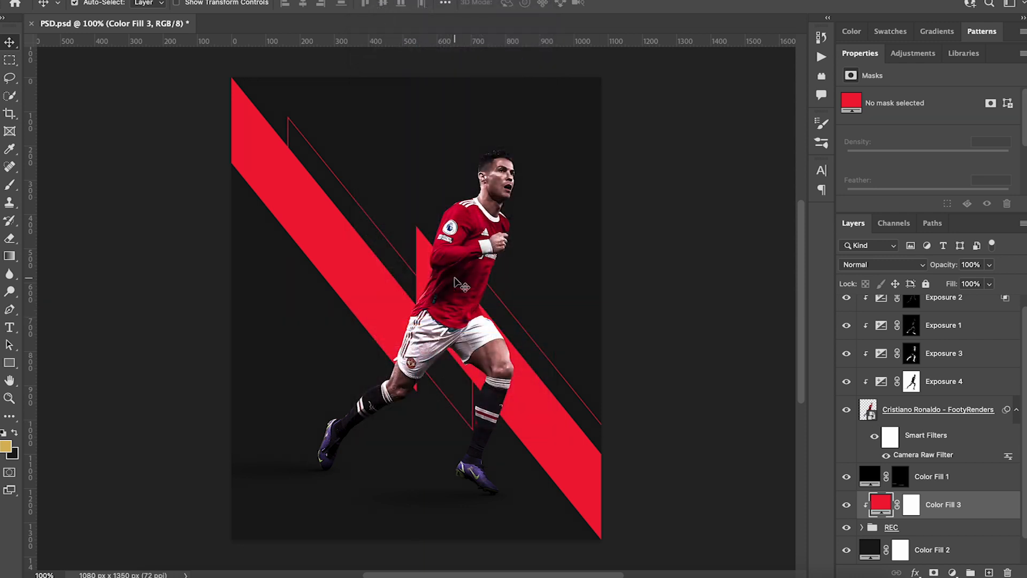
Above the Exposure 2 layer, create a white text box spanning the canvas width and enter "CRISTIANO RONALDO" in Akira Expanded.
scroll(962, 410, "up", 1)
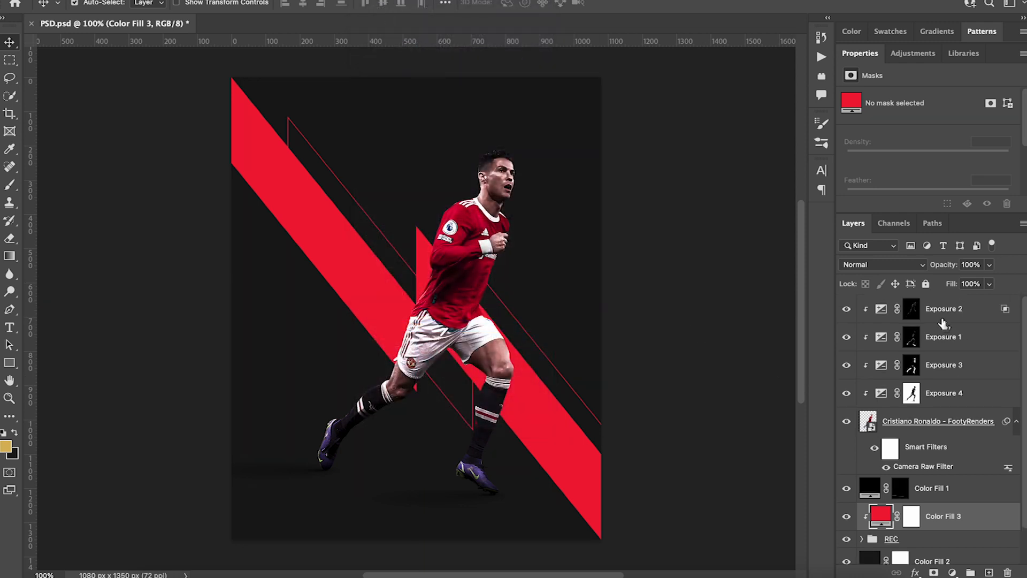
left_click(943, 320)
key("t")
left_click_drag(258, 430, 602, 454)
key("ctrl+t")
left_click_drag(255, 452, 231, 452)
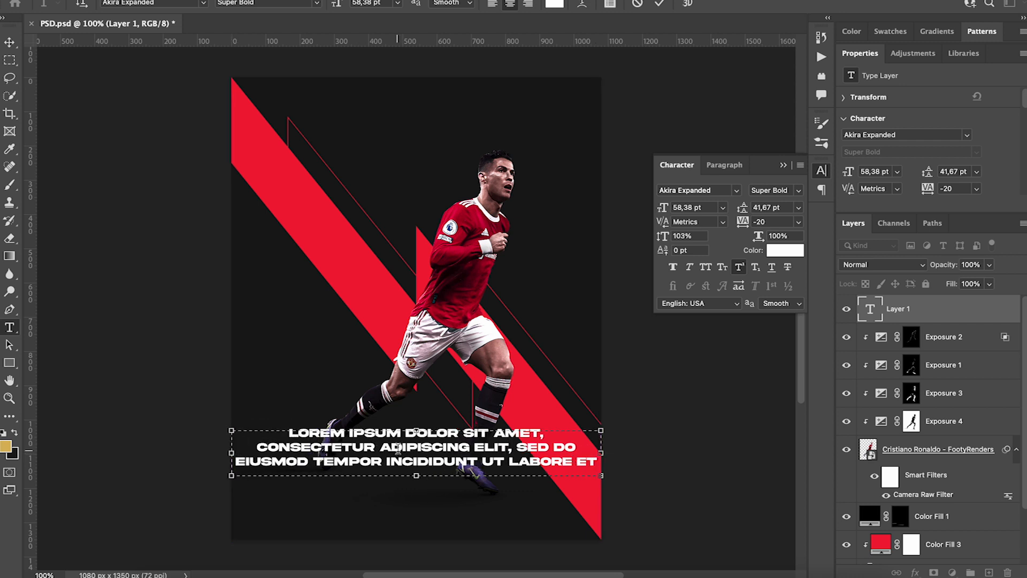
key("ctrl+a")
type("CRIS")
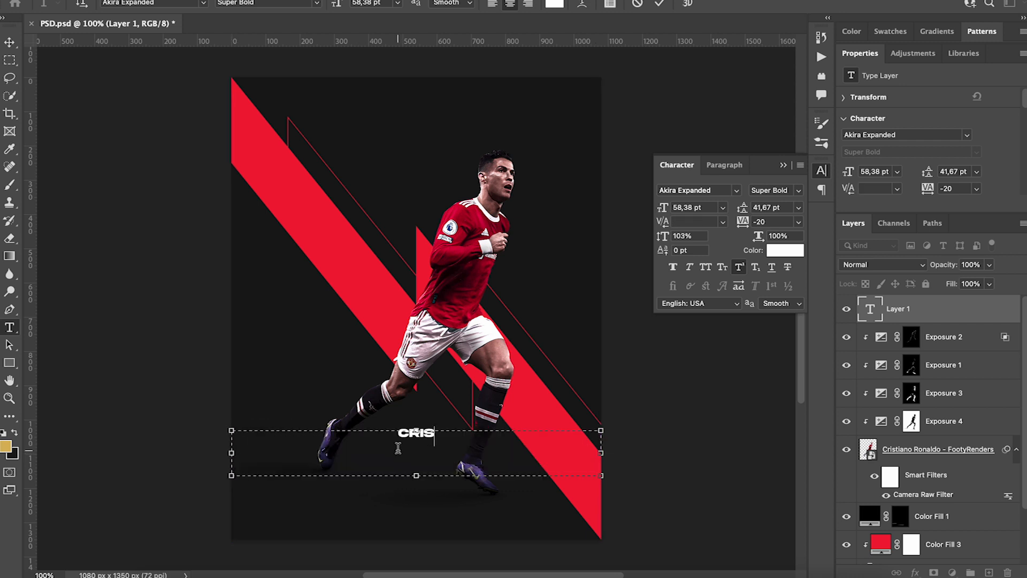
type("TIANO RONALD")
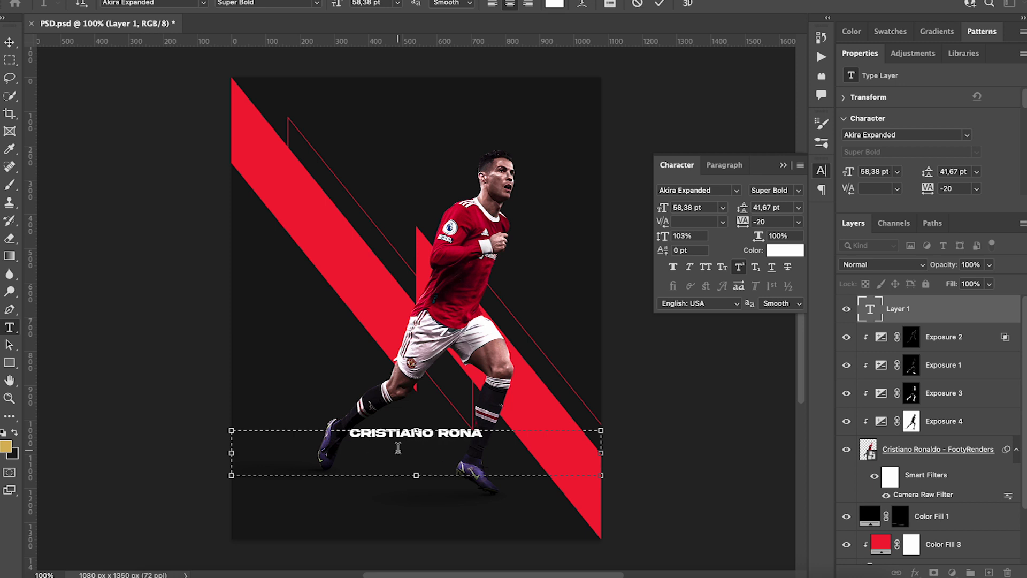
type("O")
Extend the text box down to the canvas's bottom edge and lower its upper edge to place the name near the poster's bottom.
left_click_drag(417, 475, 417, 539)
left_click_drag(417, 431, 416, 509)
left_click(11, 43)
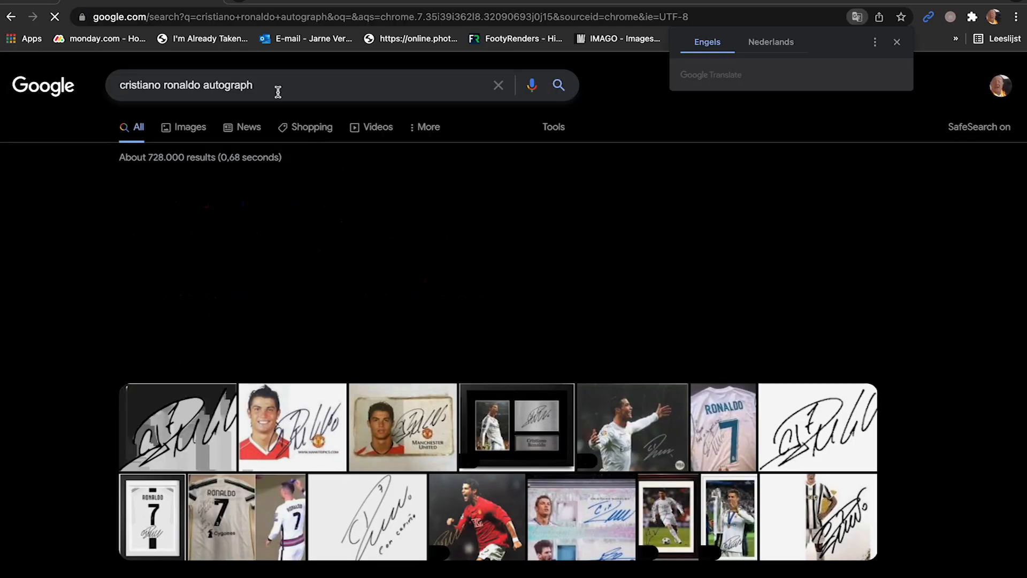
In the browser, find the Wikimedia Commons signature among the image results for "cristiano ronaldo autograph" and save it.
left_click(180, 133)
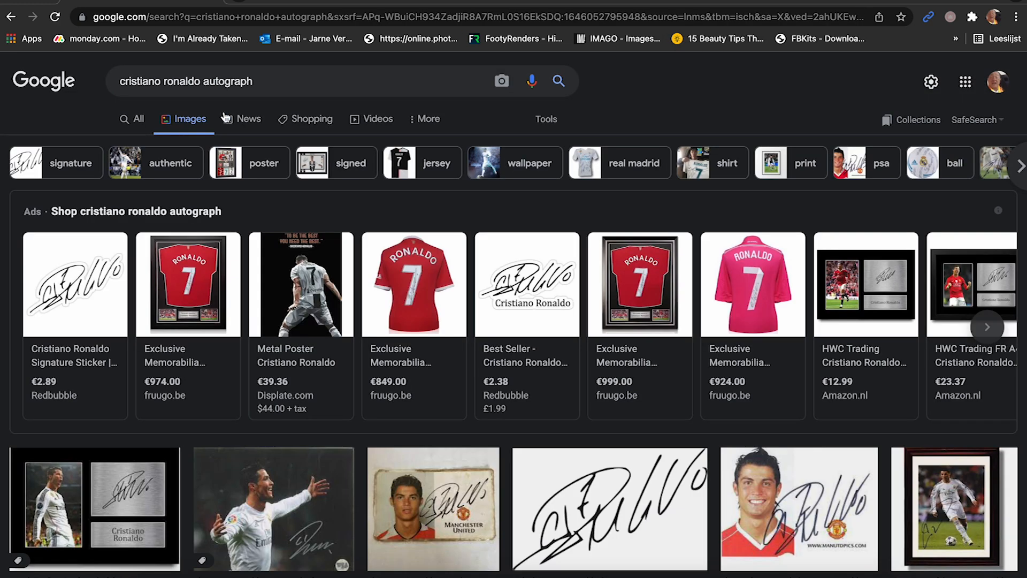
scroll(522, 170, "down", 5)
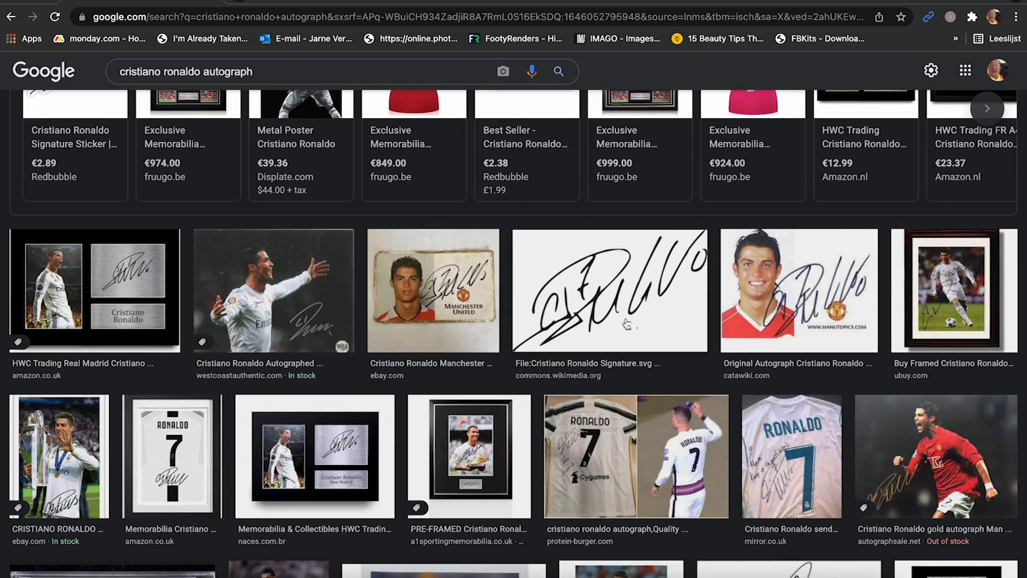
left_click(610, 289)
right_click(756, 253)
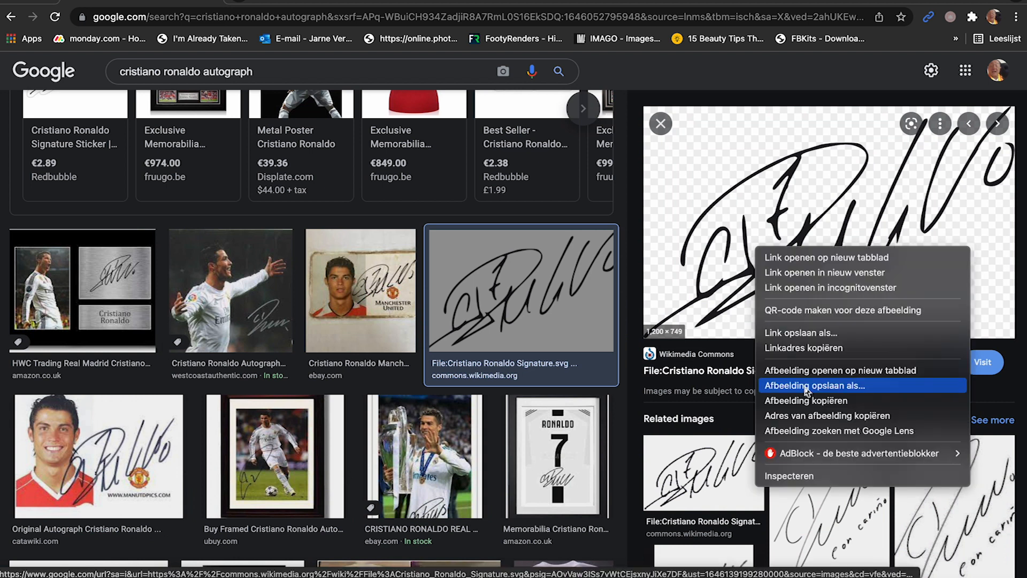
left_click(697, 281)
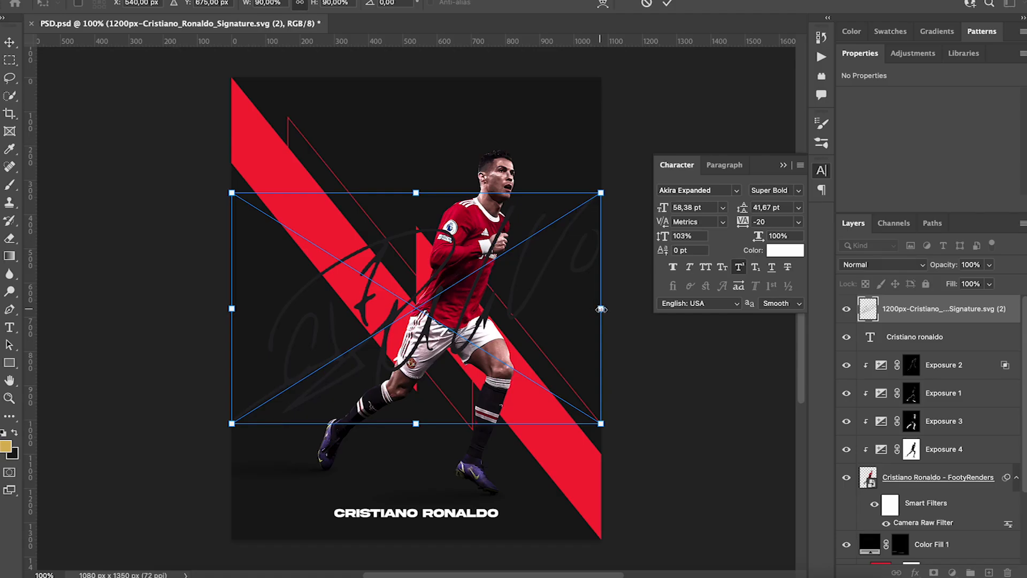
Scale the signature placed in the Photoshop poster to 38.5% and position it at X 308 px, Y 1005 px over the rear leg.
left_click_drag(602, 309, 415, 309)
mouse_move(233, 315)
left_mouse_down()
mouse_move(259, 308)
mouse_move(292, 424)
left_mouse_up()
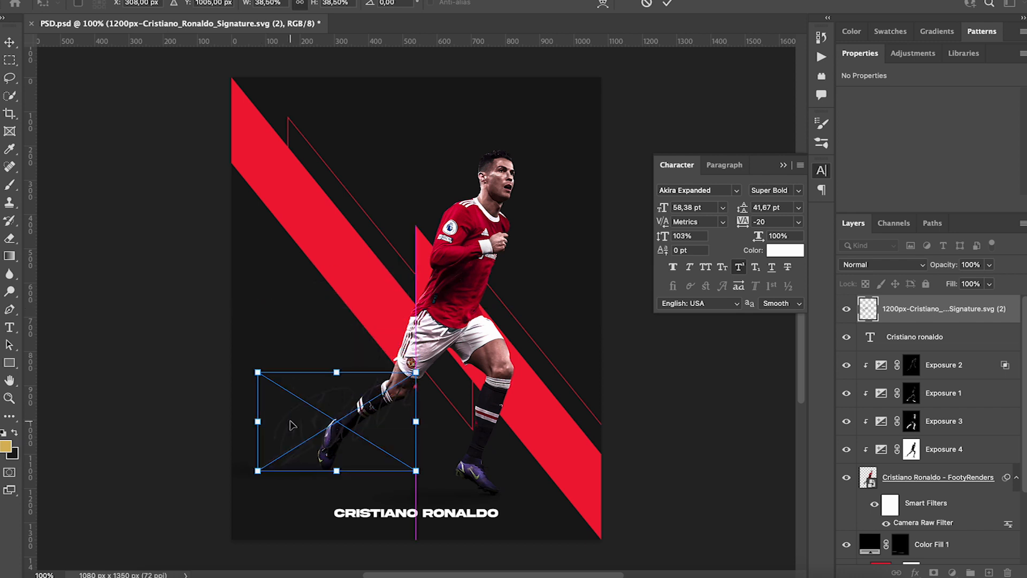
key("Return")
Paste the gold foil texture above the signature, move it down to Y 444 px and clip it to the signature layer.
key("super+v")
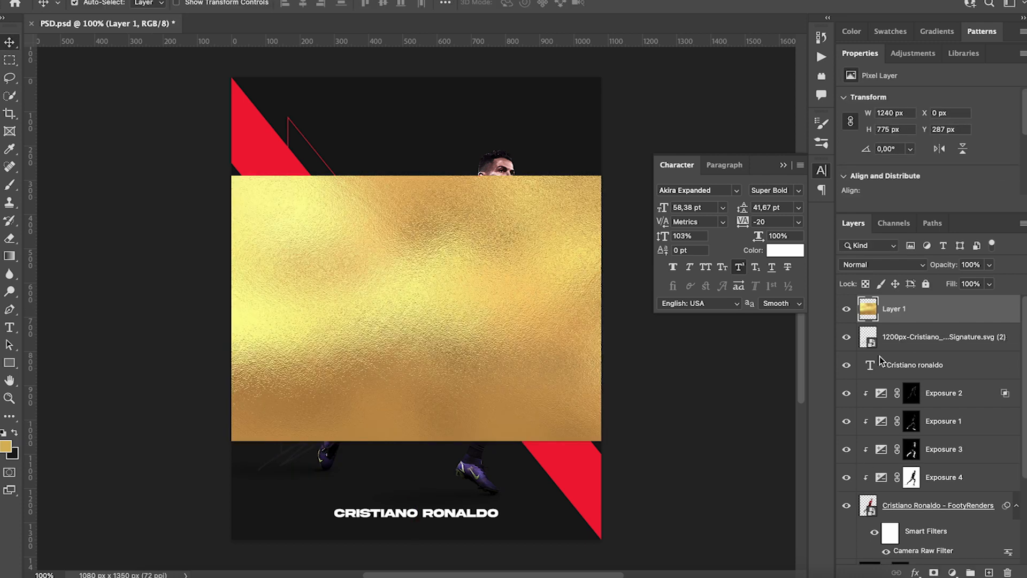
key("super+t")
left_click_drag(471, 275, 452, 311)
key("Return")
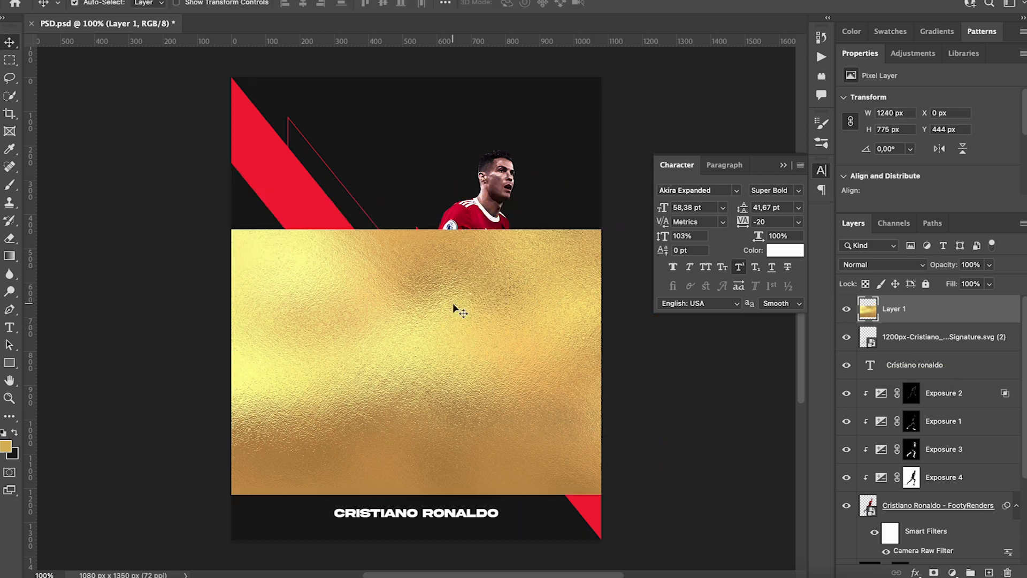
left_click(947, 323, "alt")
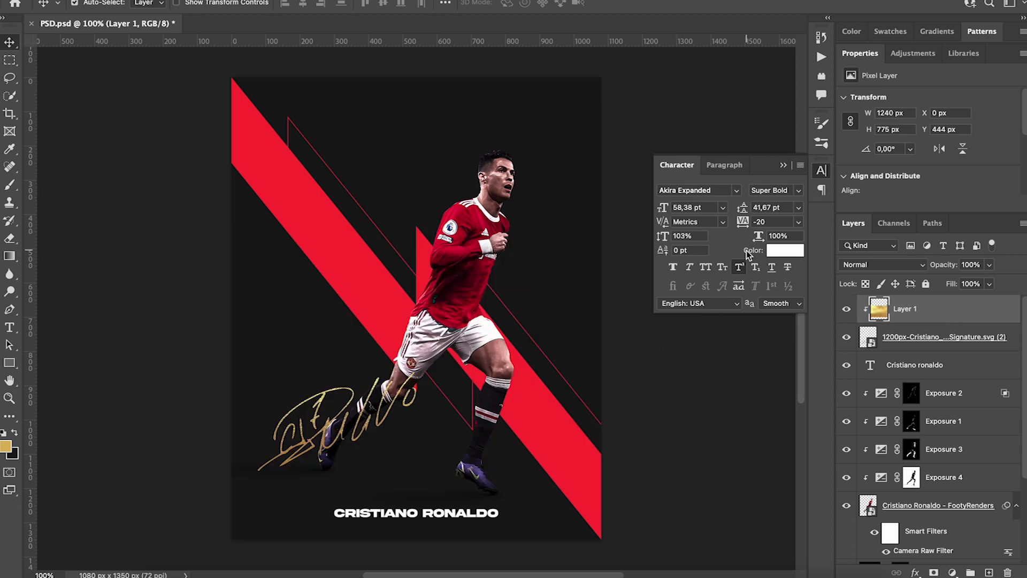
Collapse the Character panel and show the hidden Group 1 dot pattern layer over the poster.
left_click(784, 168)
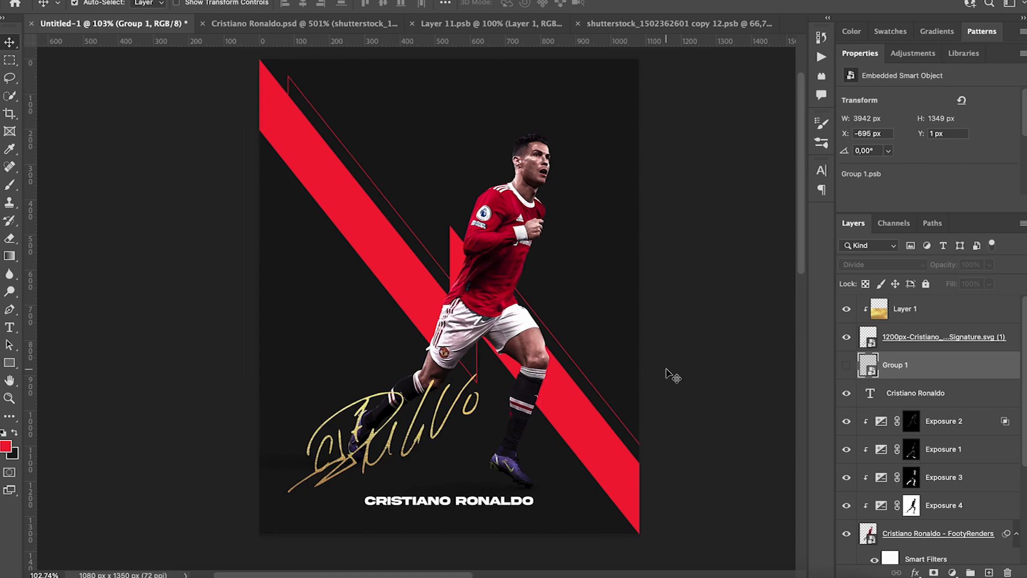
left_click(846, 366)
scroll(540, 317, "up", 6)
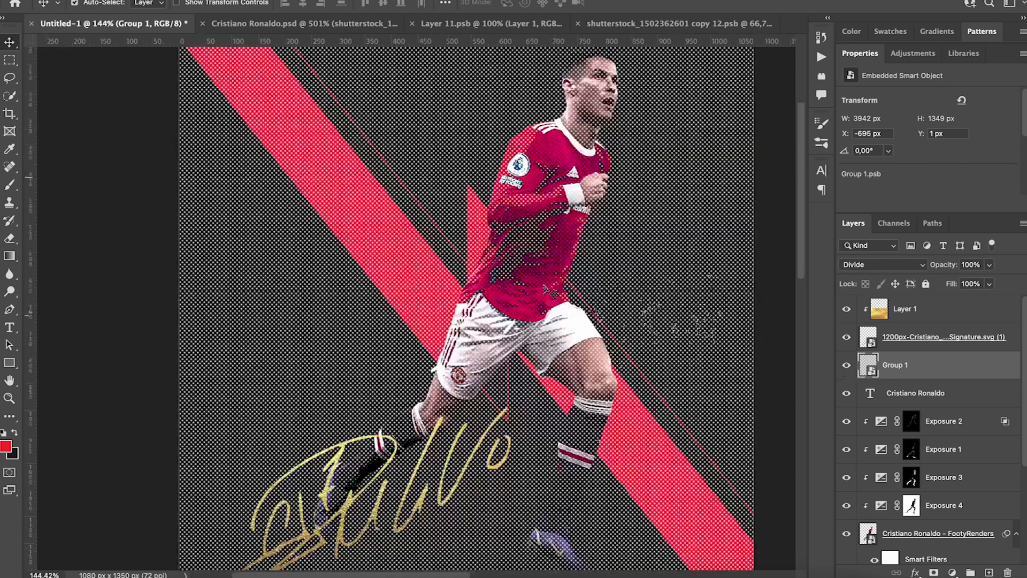
scroll(536, 315, "down", 5)
scroll(537, 315, "left", 6)
scroll(588, 310, "up", 6)
scroll(588, 310, "right", 6)
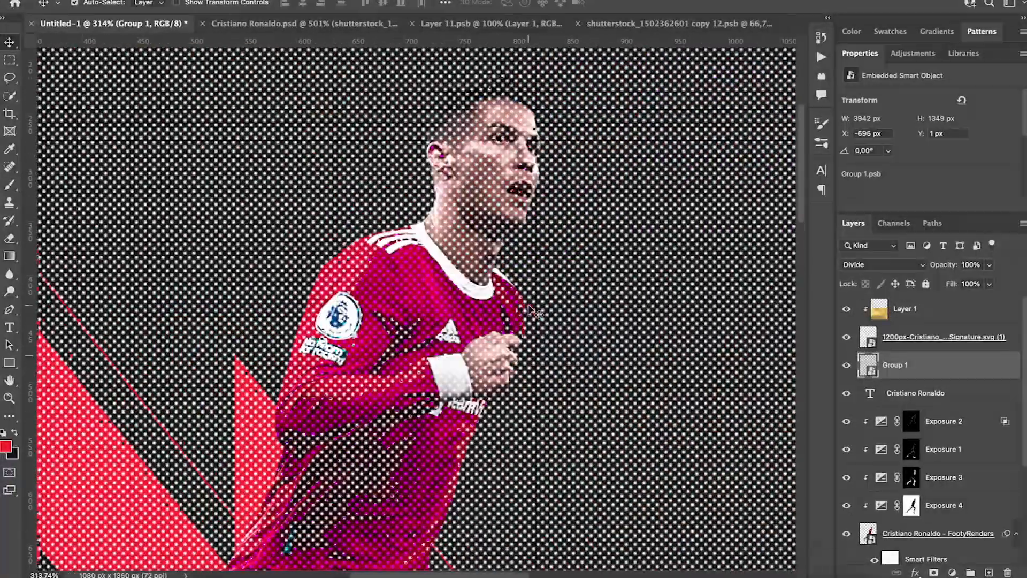
scroll(543, 287, "down", 2)
scroll(543, 287, "left", 2)
scroll(543, 288, "up", 2)
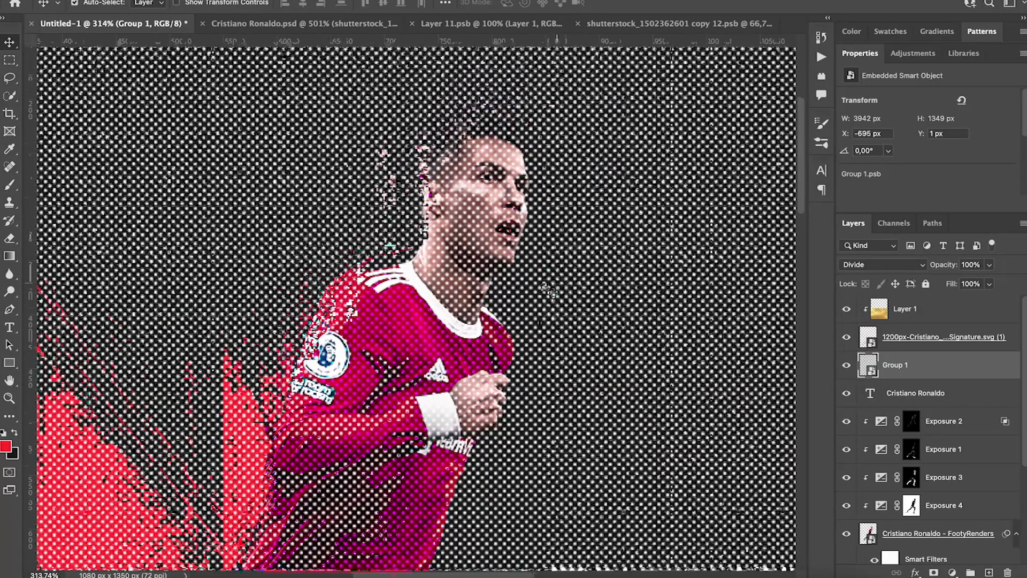
scroll(474, 351, "up", 3)
scroll(473, 354, "up", 2)
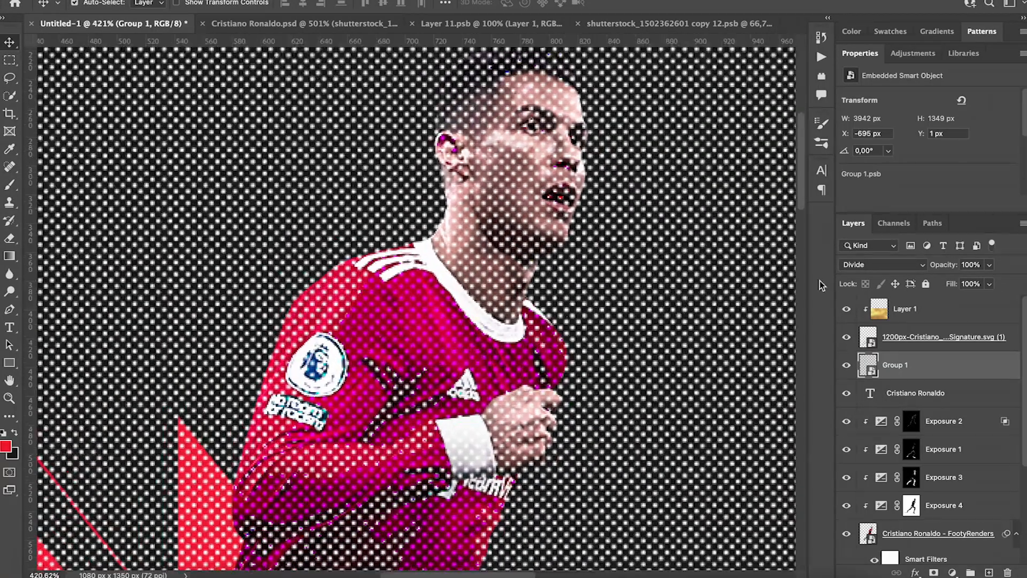
Blend the Group 1 dot pattern in Divide mode at 10% opacity.
left_click(853, 266)
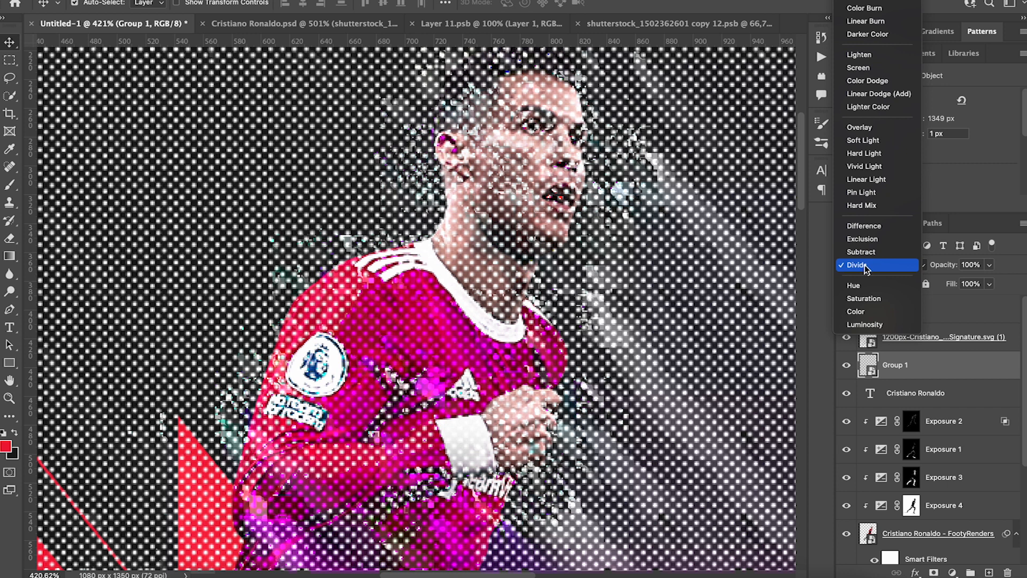
left_click(865, 264)
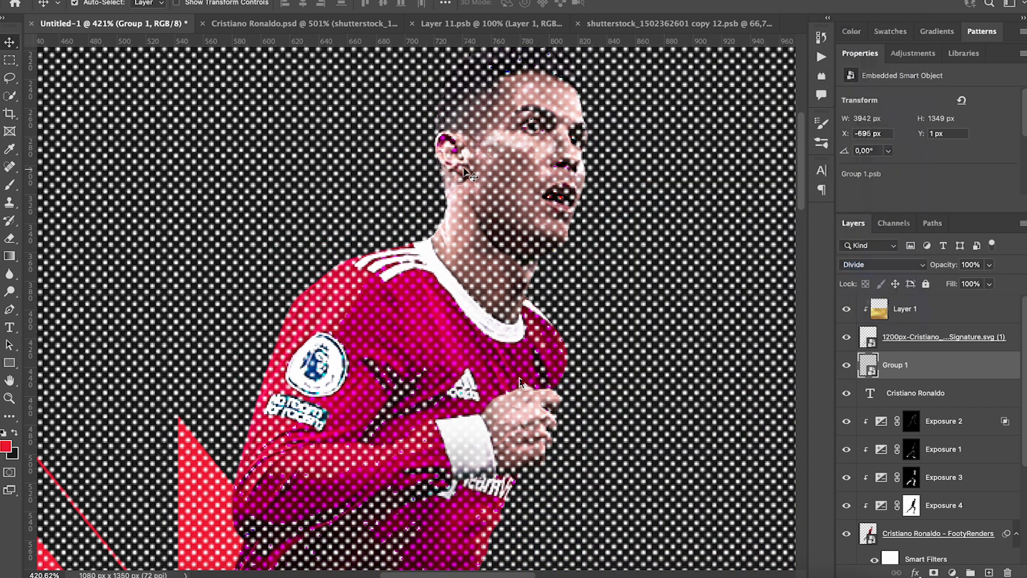
scroll(520, 357, "left", 5)
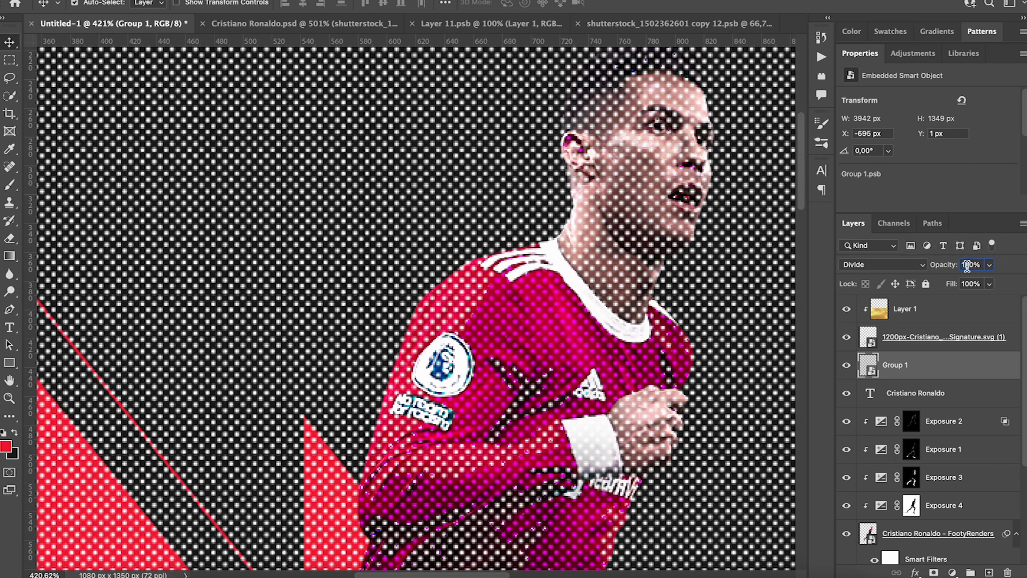
key("BackSpace")
scroll(691, 360, "down", 10)
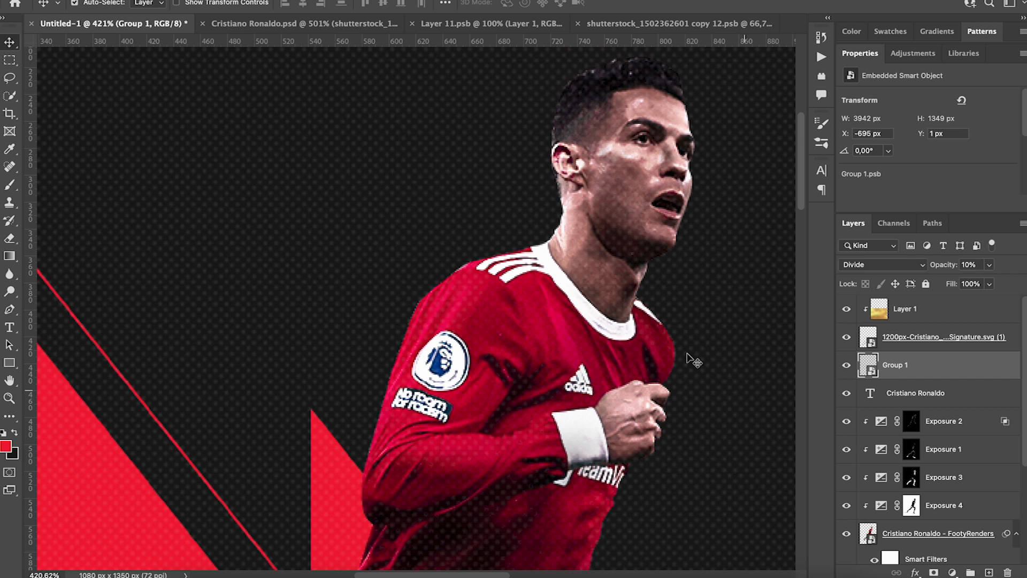
scroll(690, 360, "down", 4)
scroll(690, 360, "up", 2)
scroll(691, 360, "up", 3)
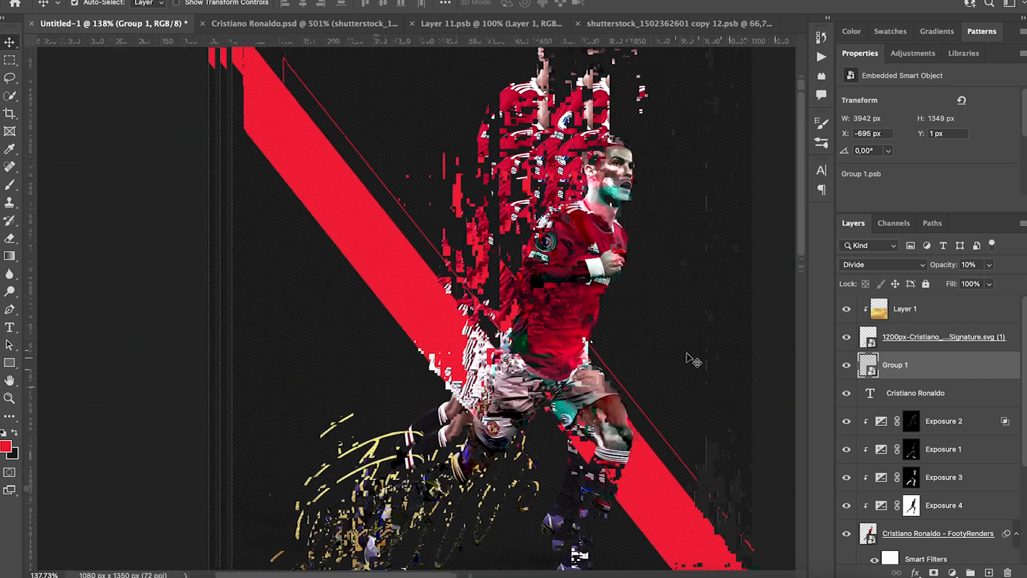
Add a layer mask to the Group 1 dot pattern and invert it to black.
left_click(934, 572)
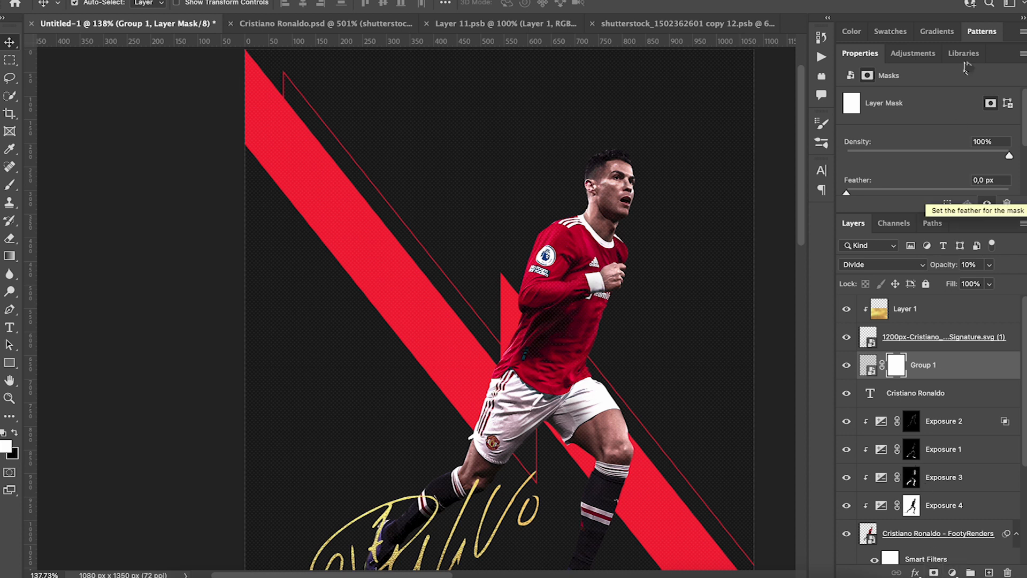
scroll(953, 116, "down", 3)
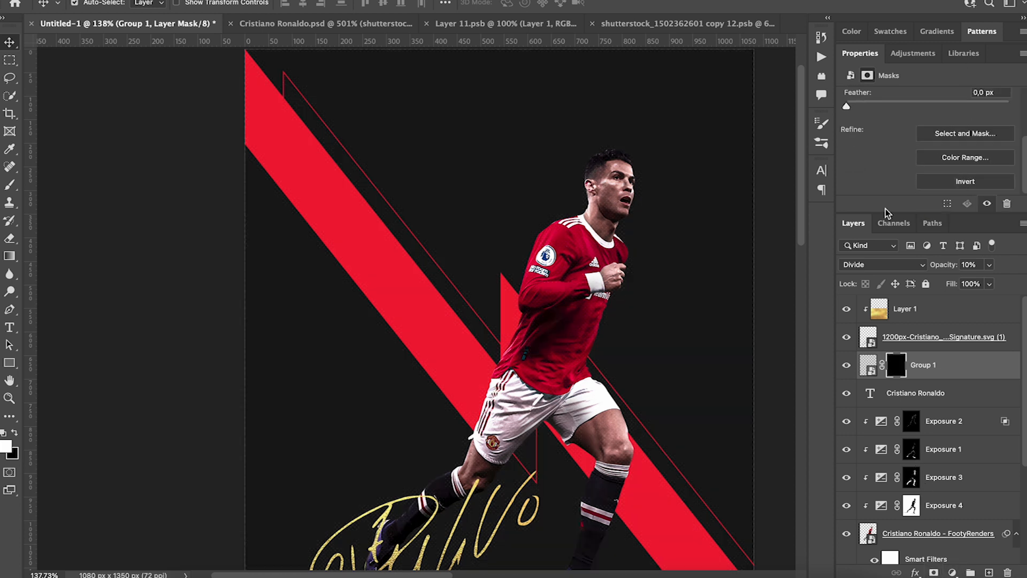
scroll(544, 356, "left", 3)
Brush white, with black corrections, on the Group 1 mask at size 700 and 5% flow to partly reveal the dot pattern.
key("b")
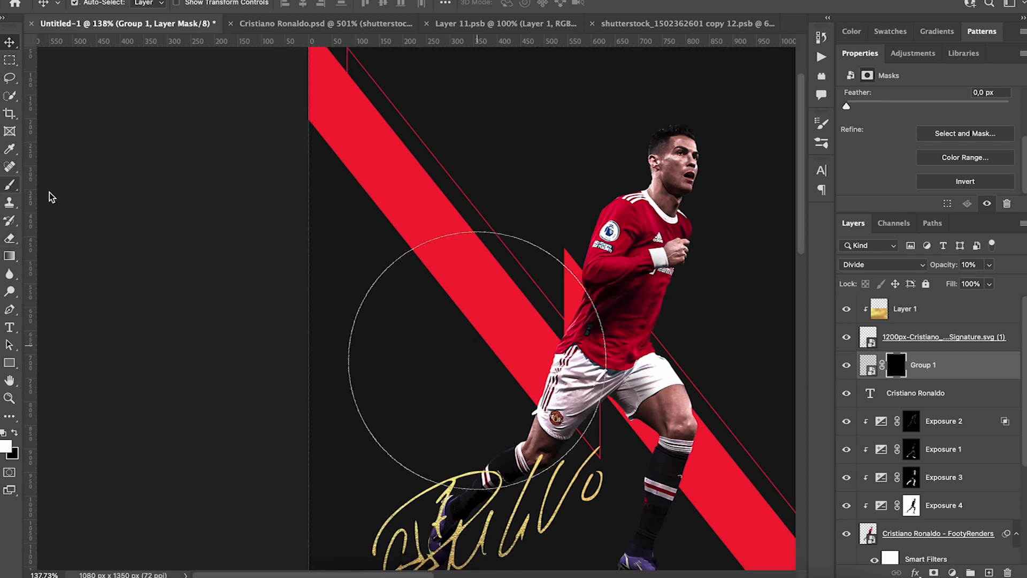
scroll(422, 261, "down", 3)
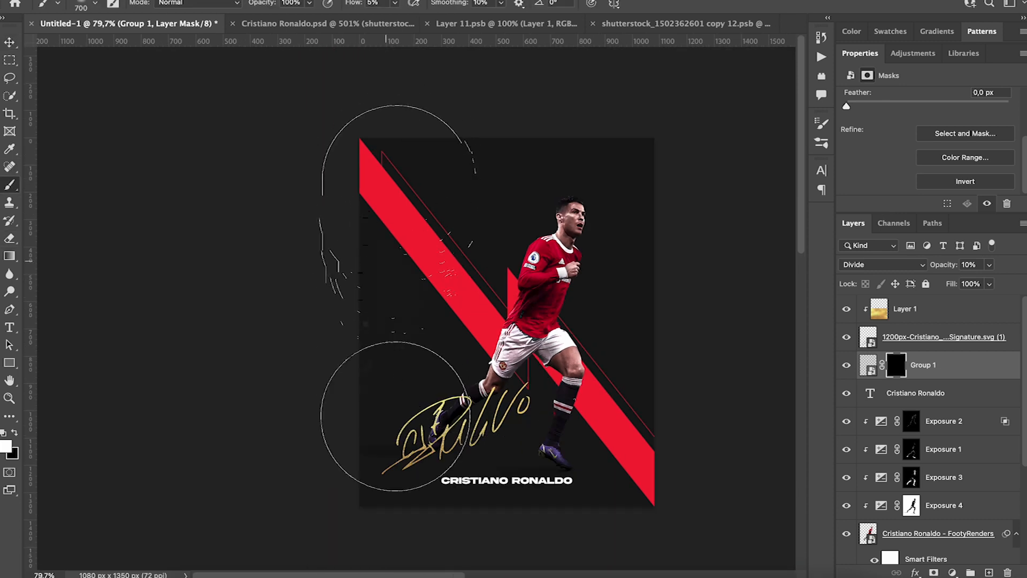
mouse_move(484, 130)
left_mouse_down()
mouse_move(652, 336)
mouse_move(644, 435)
mouse_move(618, 449)
mouse_move(582, 541)
mouse_move(492, 527)
mouse_move(497, 333)
left_mouse_up()
key("x")
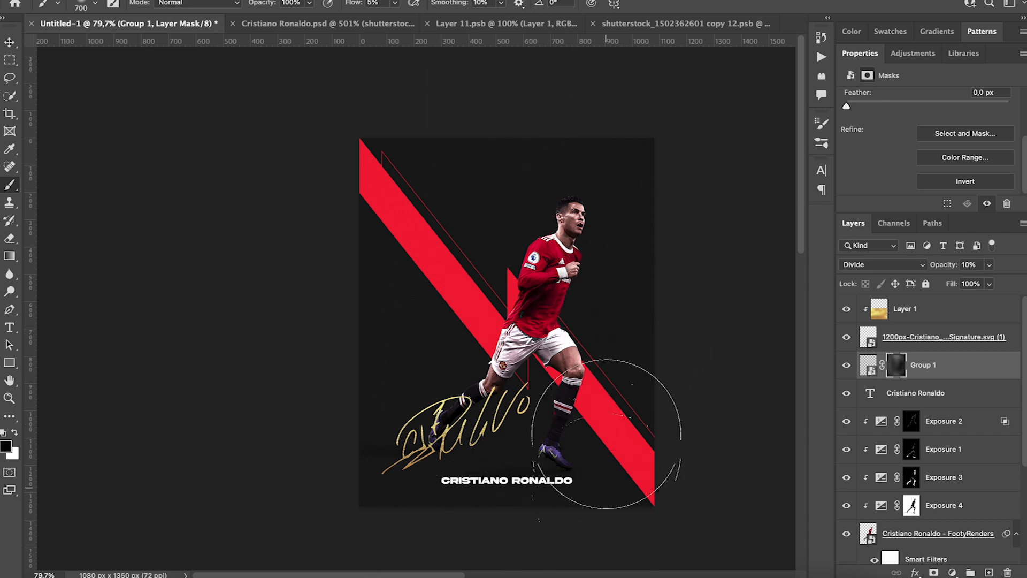
key("x")
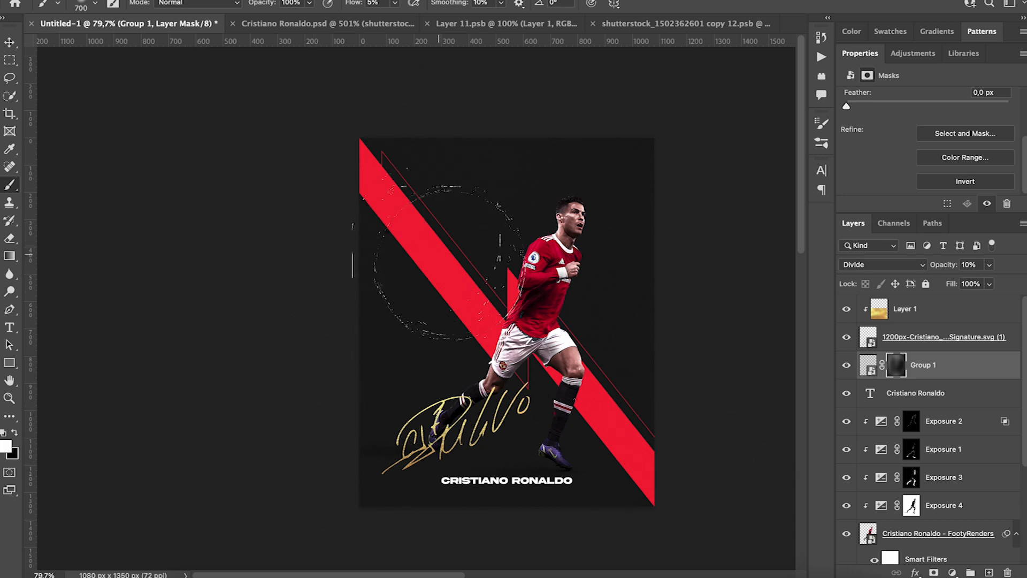
scroll(431, 257, "up", 5)
scroll(450, 265, "down", 5)
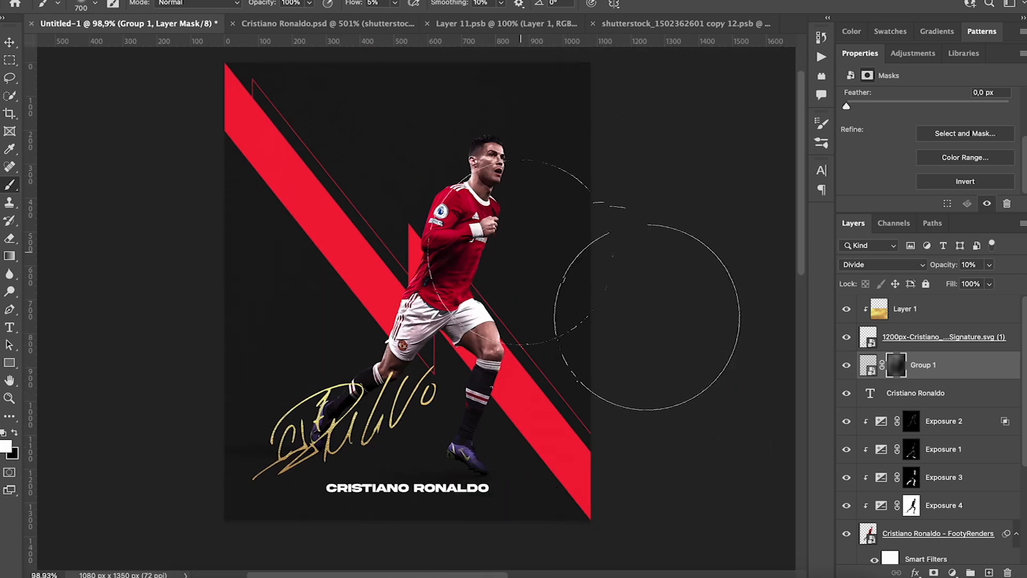
scroll(646, 314, "left", 1)
scroll(646, 314, "up", 1)
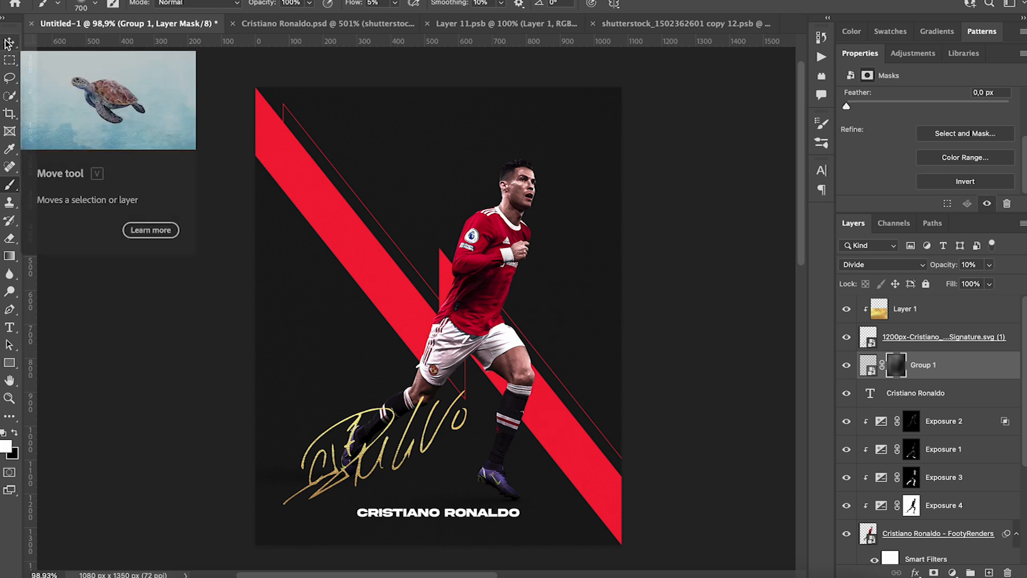
left_click(9, 42)
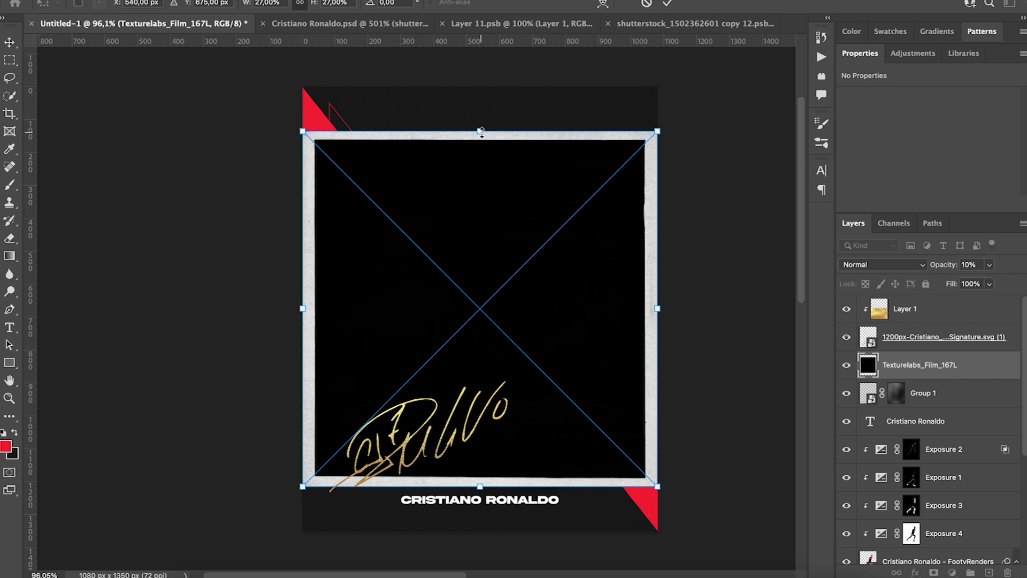
Stretch the placed Texturelabs_Film_167L texture to the canvas's upper and lower edges, setting its height to 33.70%.
scroll(530, 305, "up", 8)
scroll(528, 301, "up", 8)
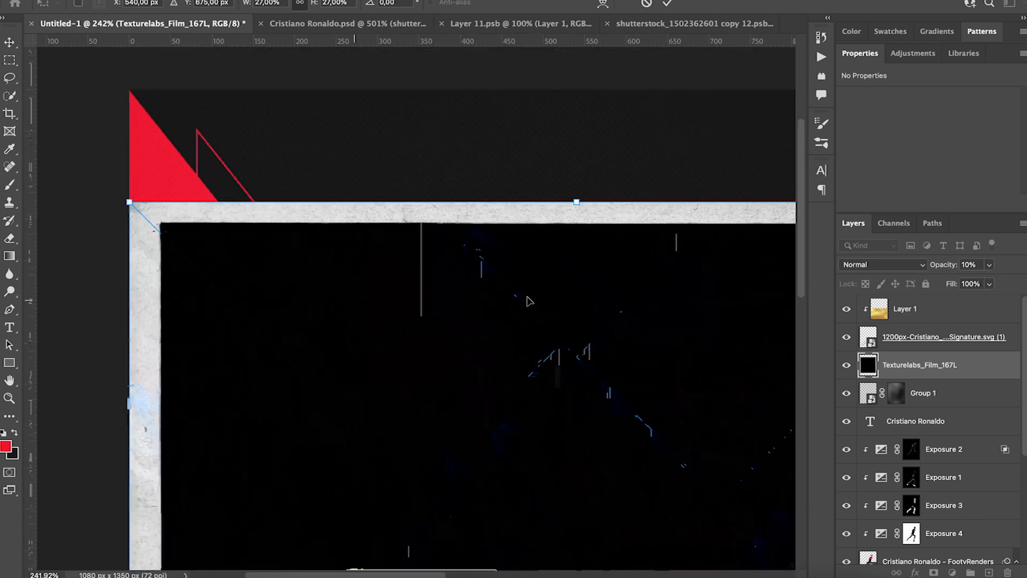
scroll(527, 301, "right", 2)
left_click_drag(525, 302, 514, 188)
scroll(514, 191, "down", 6)
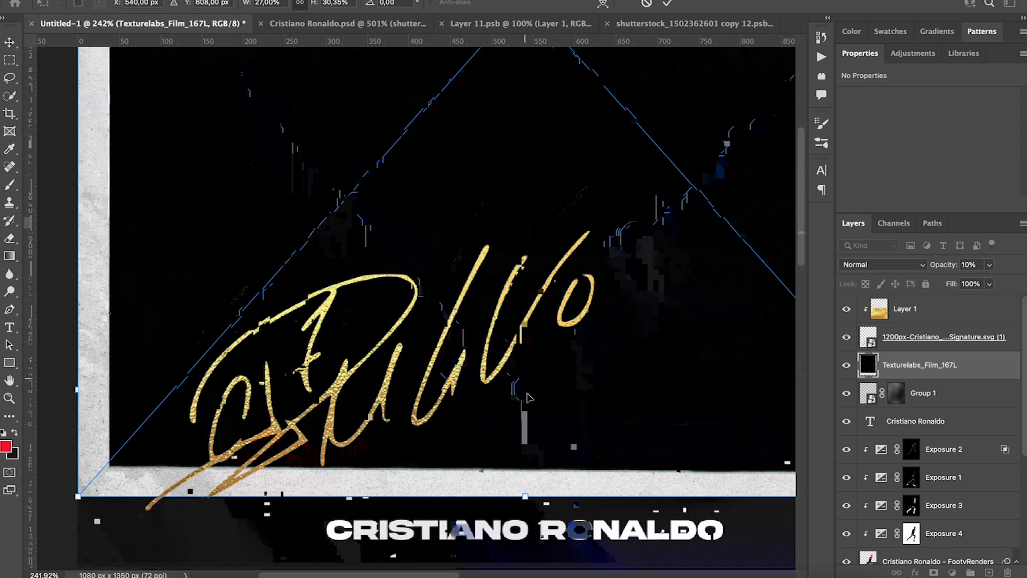
scroll(525, 454, "down", 2)
left_click_drag(525, 394, 525, 502)
Enlarge the film texture about its centre to 28.44% width and 35.49% height, pushing its border past the canvas.
scroll(535, 502, "left", 5)
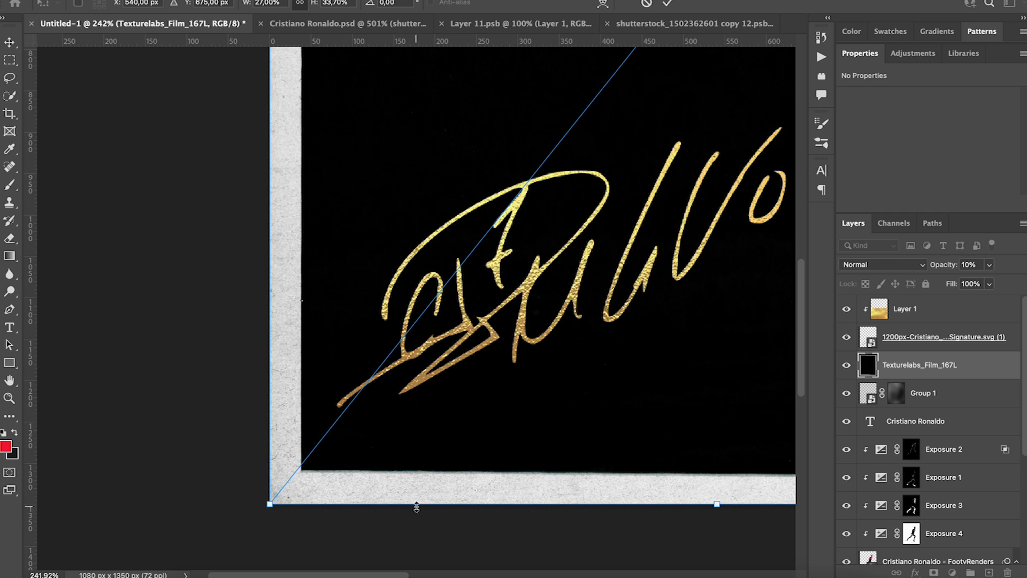
left_click_drag(416, 508, 415, 537)
scroll(647, 382, "right", 12)
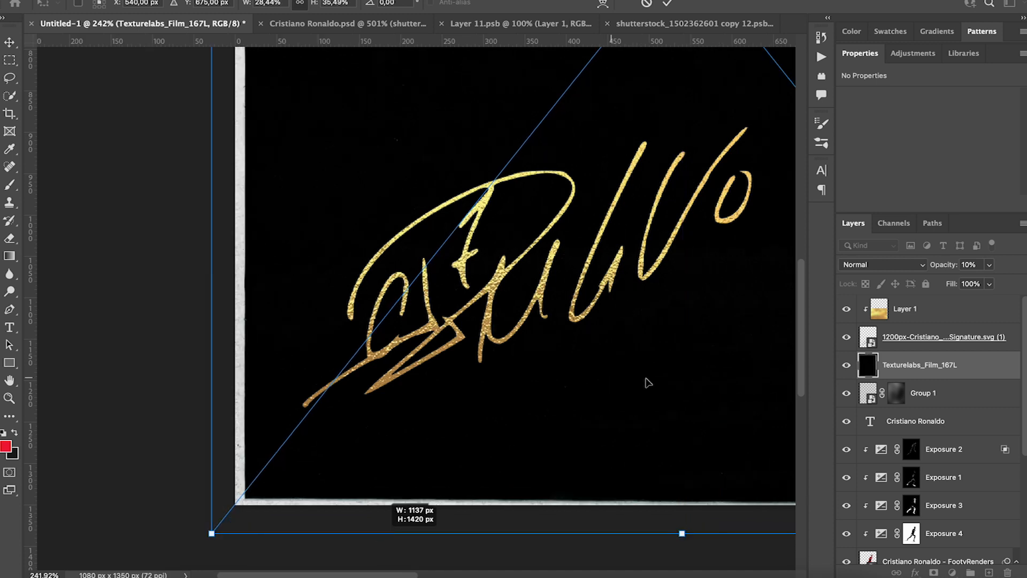
scroll(647, 382, "up", 4)
scroll(648, 382, "up", 20)
scroll(647, 382, "right", 2)
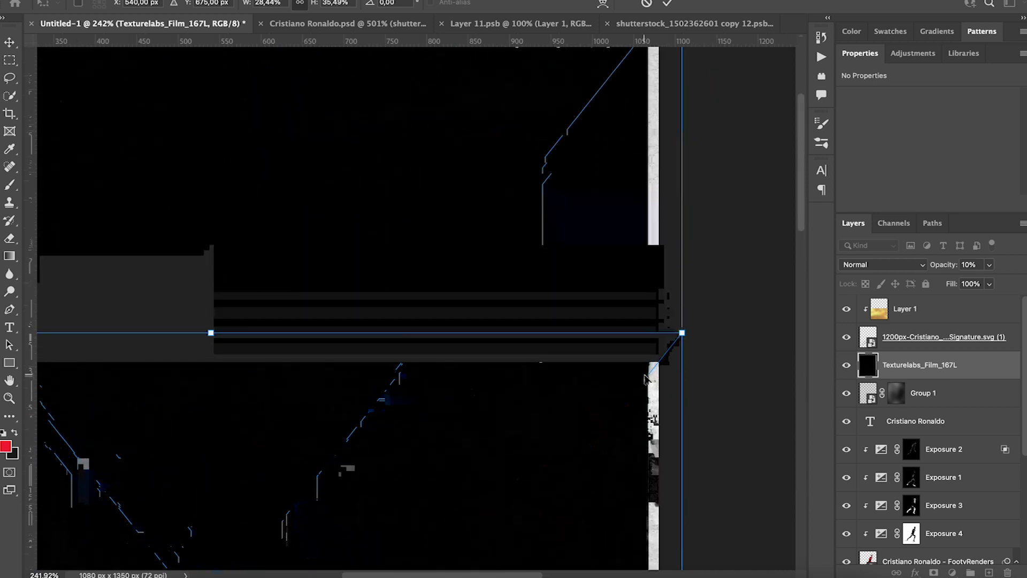
Lower the film texture's upper edge to a height of 35.28%, shift it to X 528.10 px and rotate it to -0.53°.
scroll(411, 361, "left", 10)
scroll(411, 361, "down", 2)
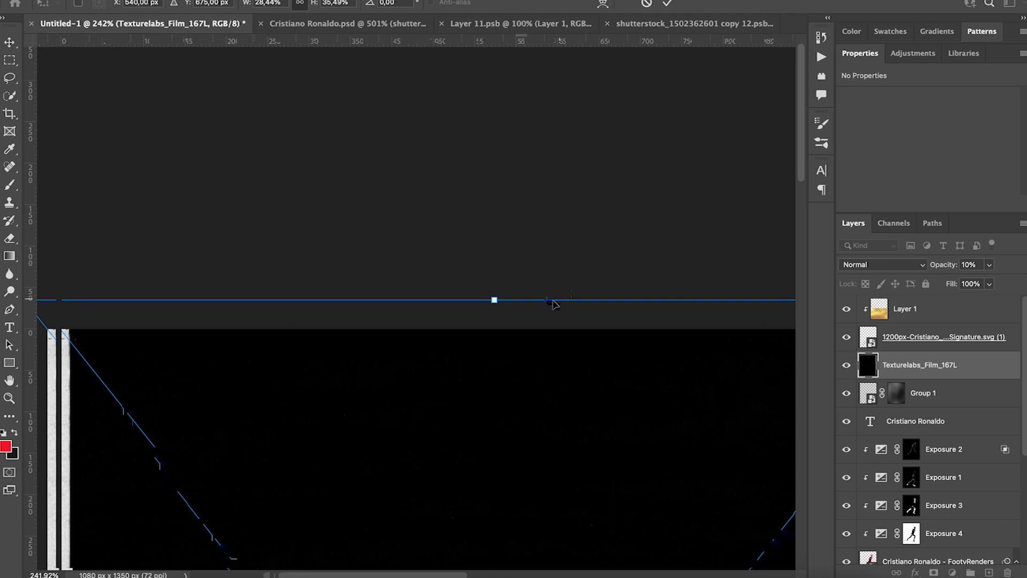
scroll(554, 303, "left", 3)
left_click_drag(544, 298, 544, 308)
scroll(542, 374, "down", 20)
scroll(541, 375, "right", 1)
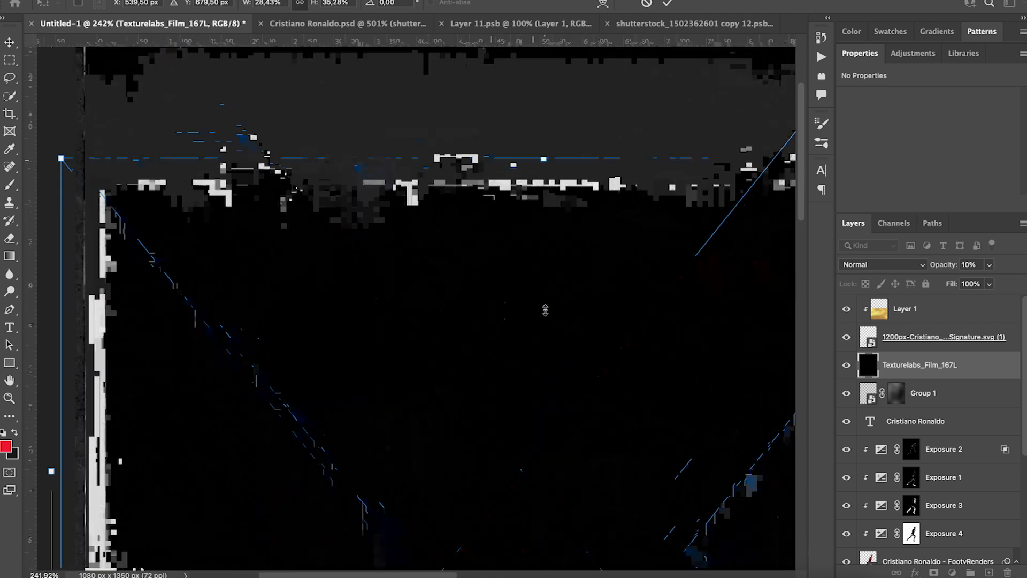
left_click_drag(545, 422, 550, 422)
left_click_drag(484, 334, 475, 334)
scroll(475, 334, "right", 6)
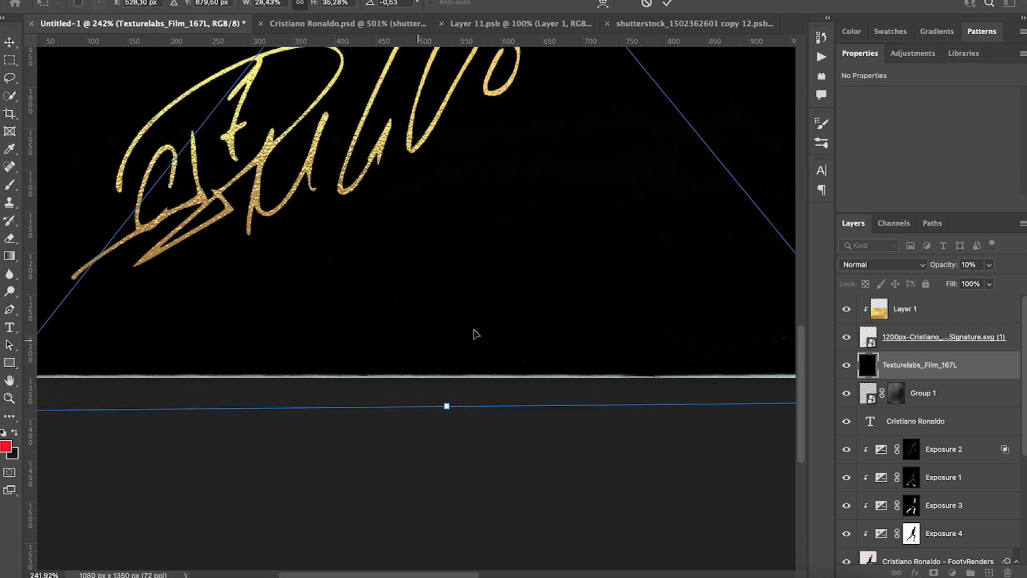
Widen the film texture to 28.81% and straighten its rotation to -0.11°.
scroll(475, 334, "up", 11)
left_click_drag(642, 402, 654, 402)
scroll(654, 401, "up", 8)
scroll(654, 402, "down", 3)
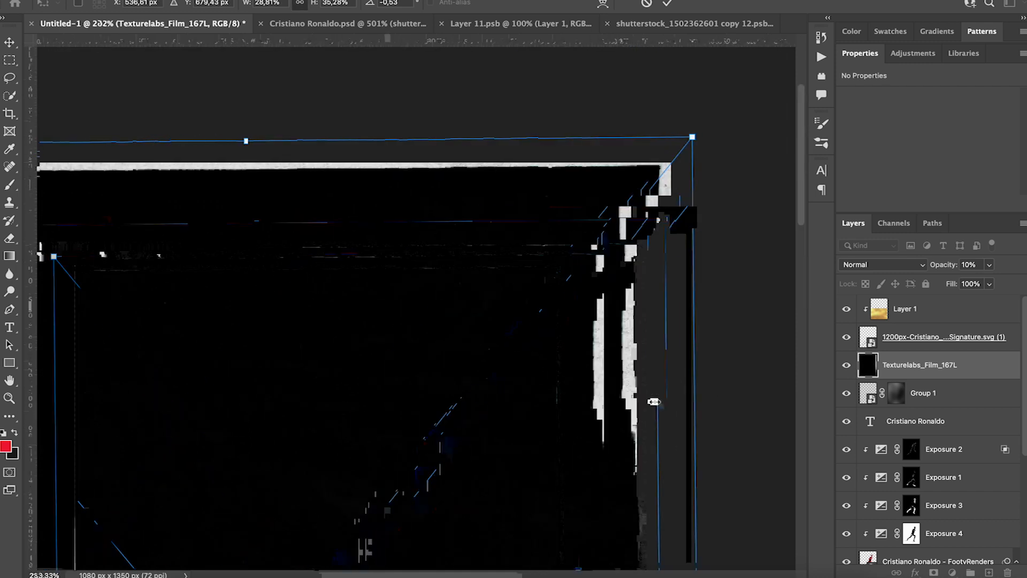
scroll(654, 401, "down", 6)
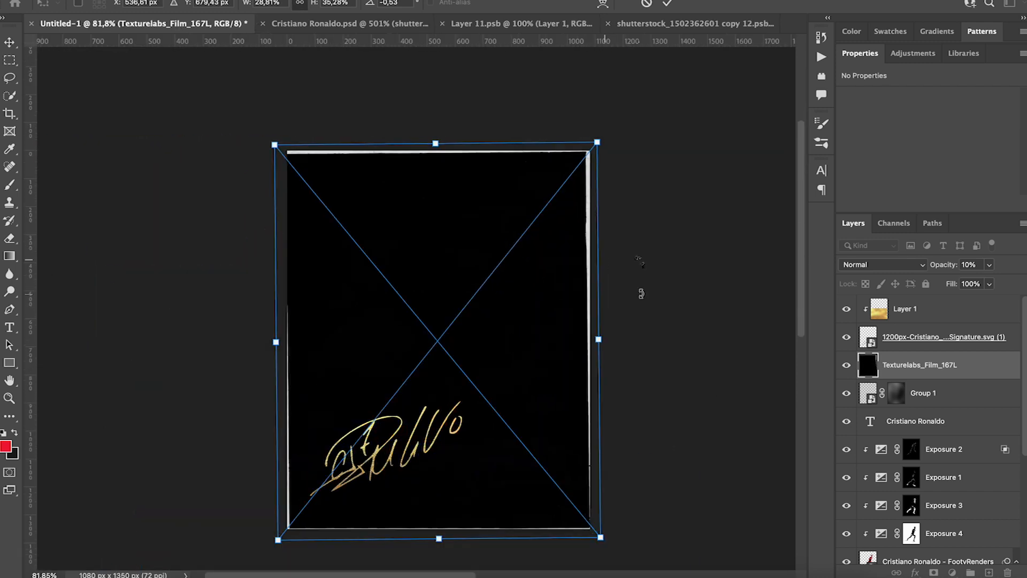
left_click_drag(640, 263, 639, 263)
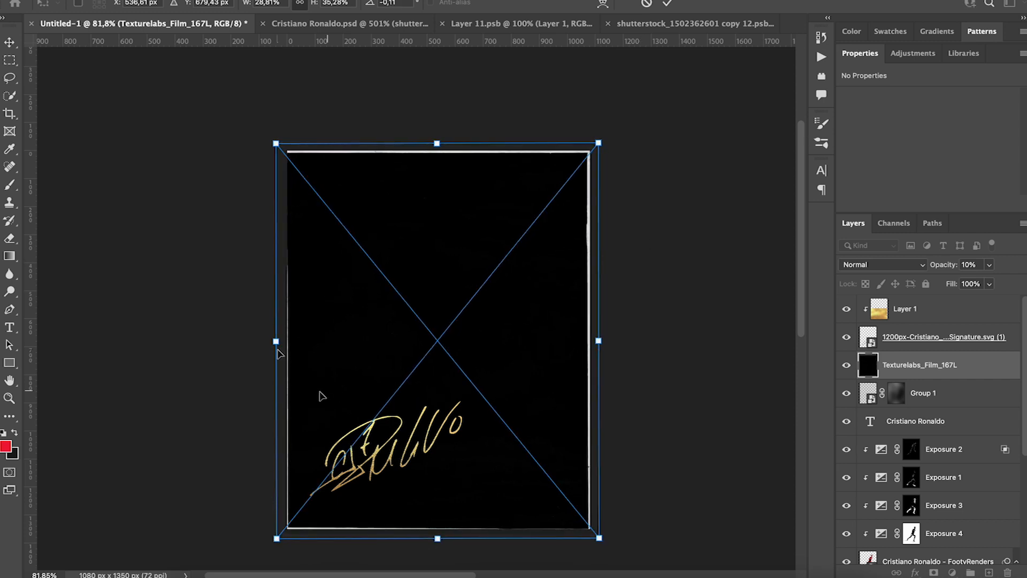
Nudge the film texture to X -37 px, Y -30 px so its border frames the canvas, and apply the transform.
key("Right")
key("Up")
key("Right")
key("Right")
key("Right")
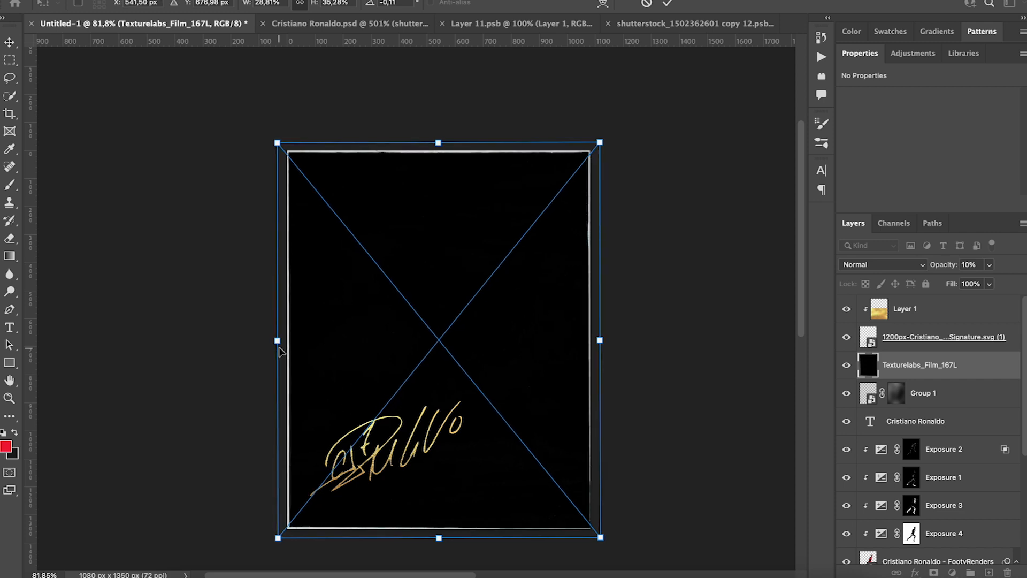
key("Return")
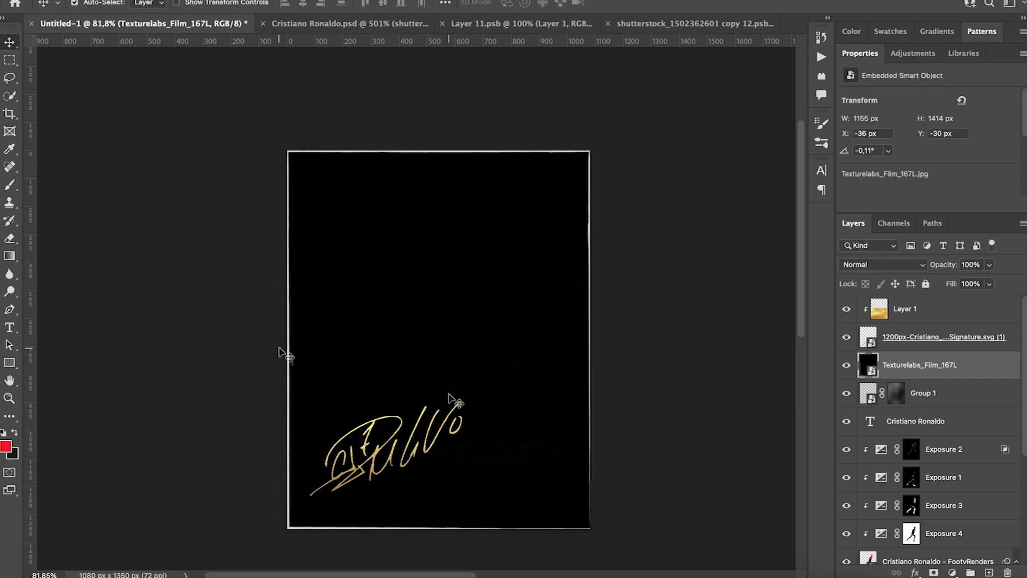
key("super+t")
key("Left")
key("Return")
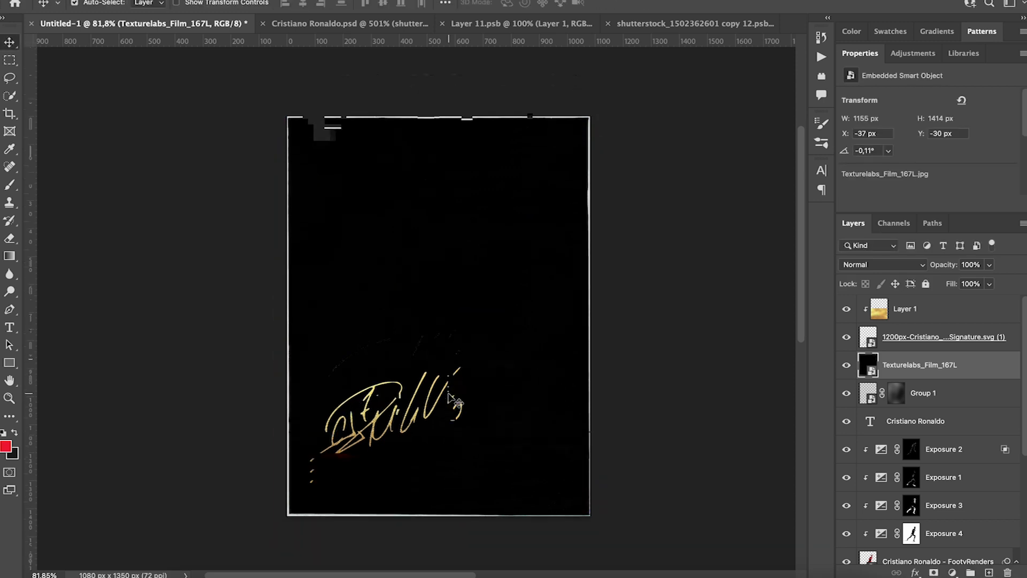
Set the film texture layer's blend mode to Screen.
scroll(454, 398, "up", 3)
scroll(551, 345, "down", 3)
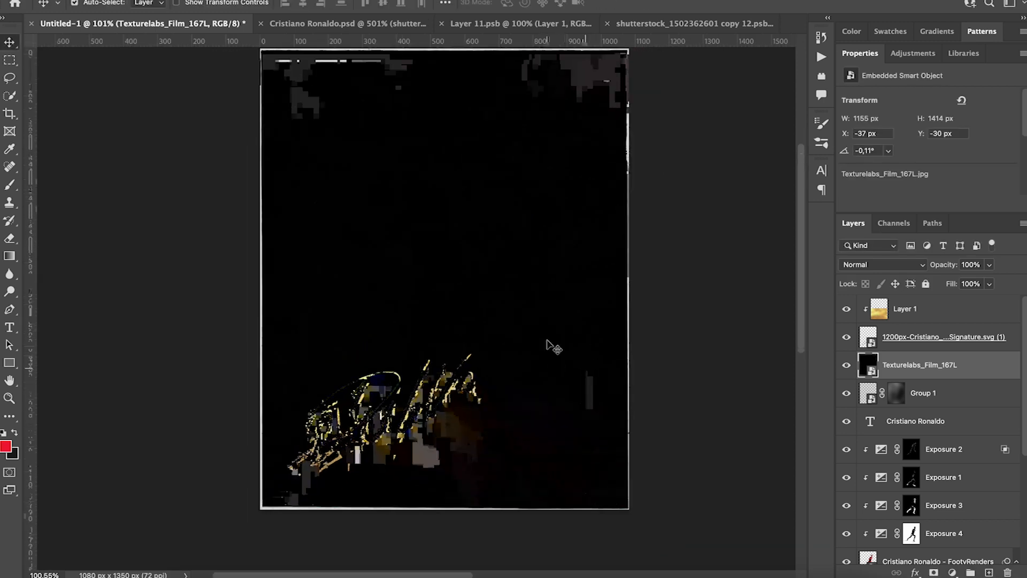
left_click(877, 266)
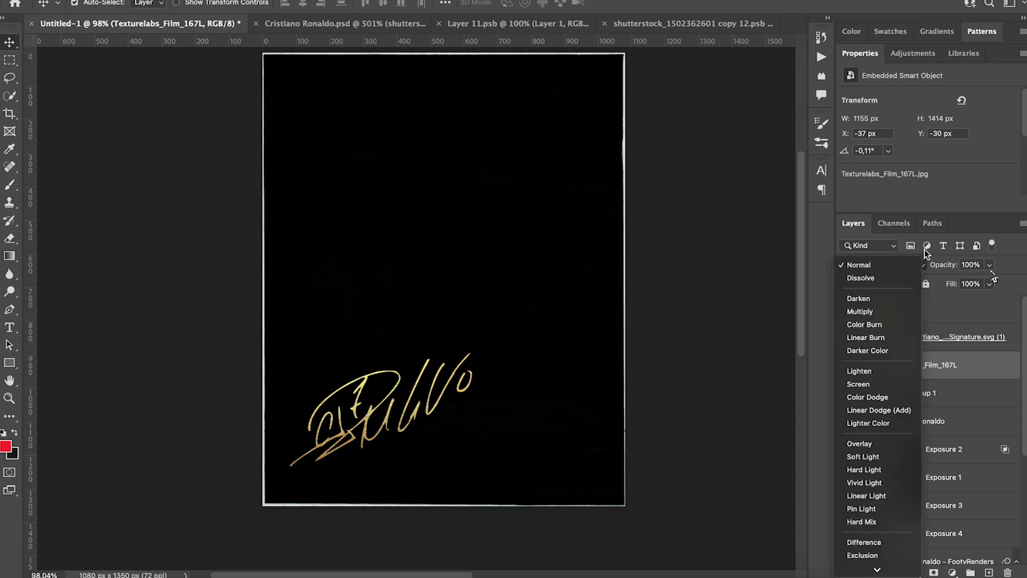
left_click(904, 384)
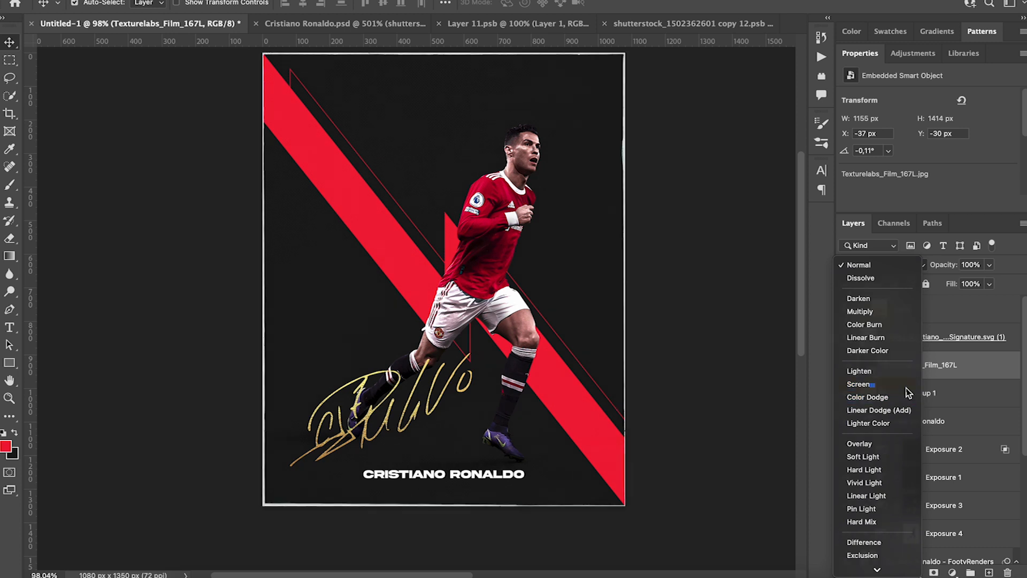
scroll(755, 392, "up", 3)
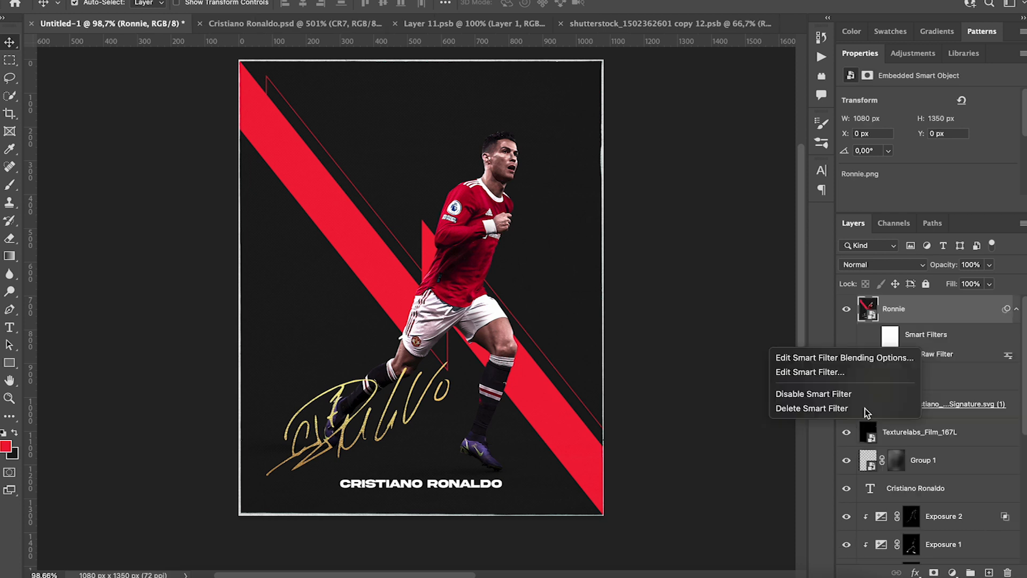
Delete the Ronnie layer's existing Camera Raw smart filter and start a fresh Camera Raw Filter on that layer.
left_click(813, 409)
left_click(327, 3)
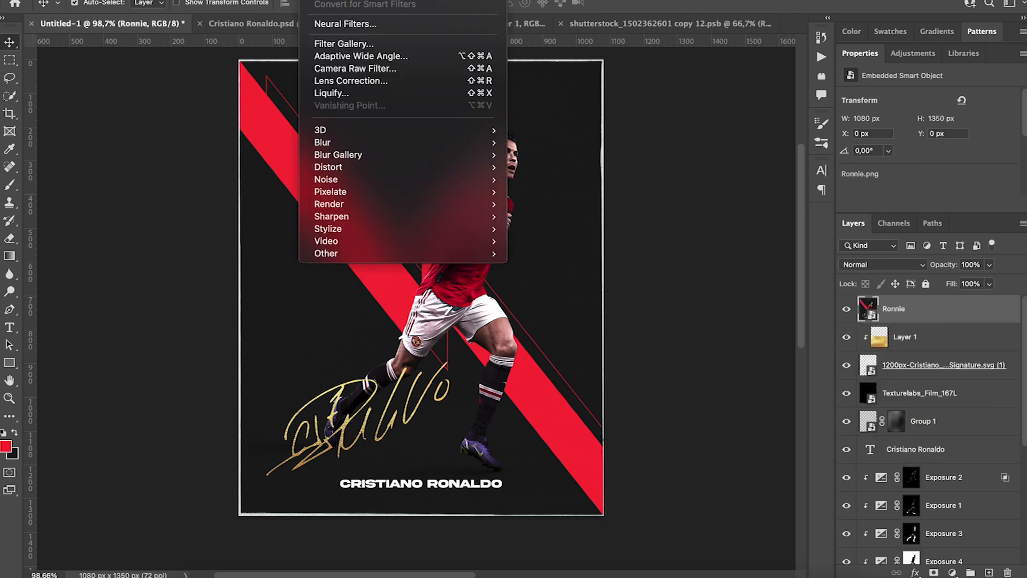
left_click(343, 68)
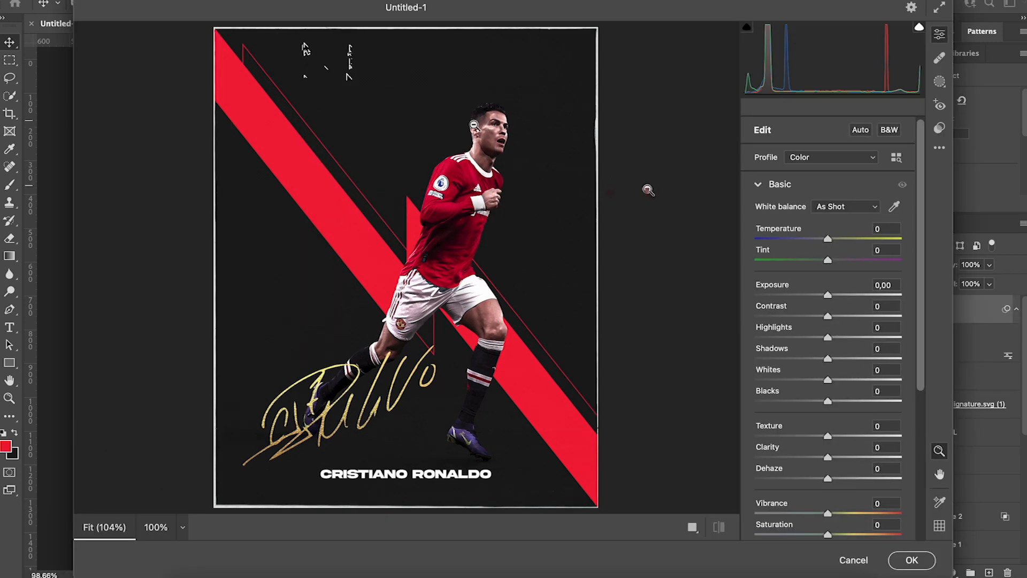
Raise the poster's contrast above +21, increase texture and shadows, and slightly lower highlights and whites in Camera Raw.
left_click_drag(828, 318, 843, 319)
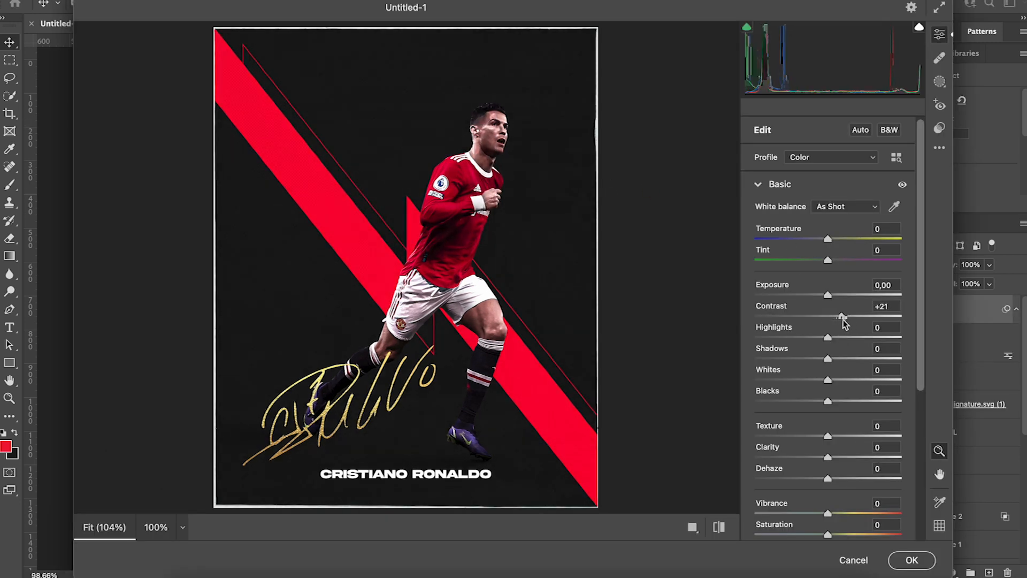
scroll(858, 492, "down", 1)
left_click_drag(828, 440, 849, 437)
left_click_drag(829, 338, 818, 339)
left_click_drag(828, 317, 847, 319)
left_click_drag(828, 359, 843, 360)
left_click_drag(827, 381, 821, 381)
Increase the poster's vibrance and fine-tune two sliders in a further Camera Raw adjustment section.
left_click(828, 498)
left_click_drag(828, 493, 843, 514)
scroll(830, 494, "down", 5)
left_click(759, 440)
left_click_drag(828, 462, 840, 462)
left_click_drag(827, 483, 818, 484)
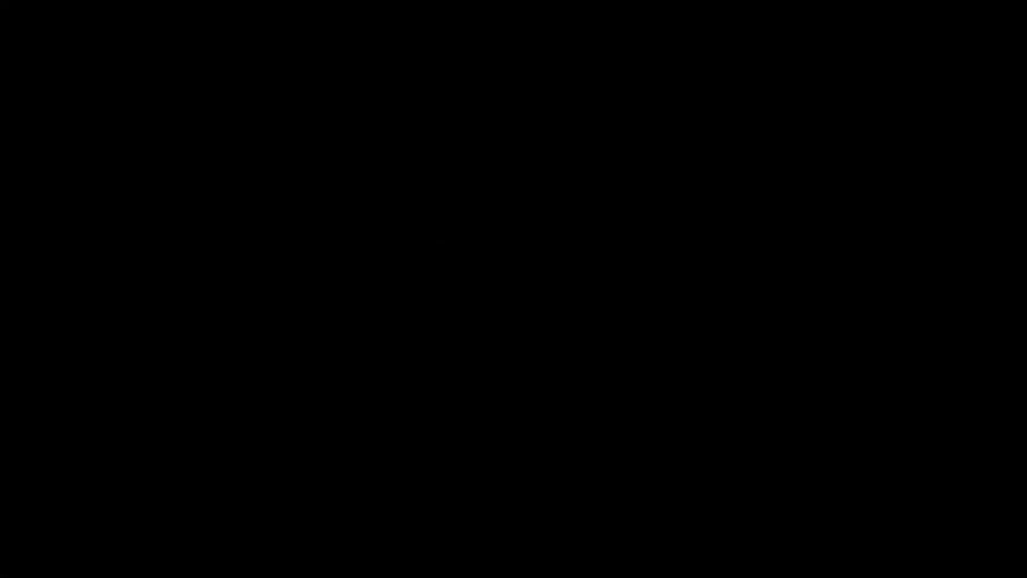